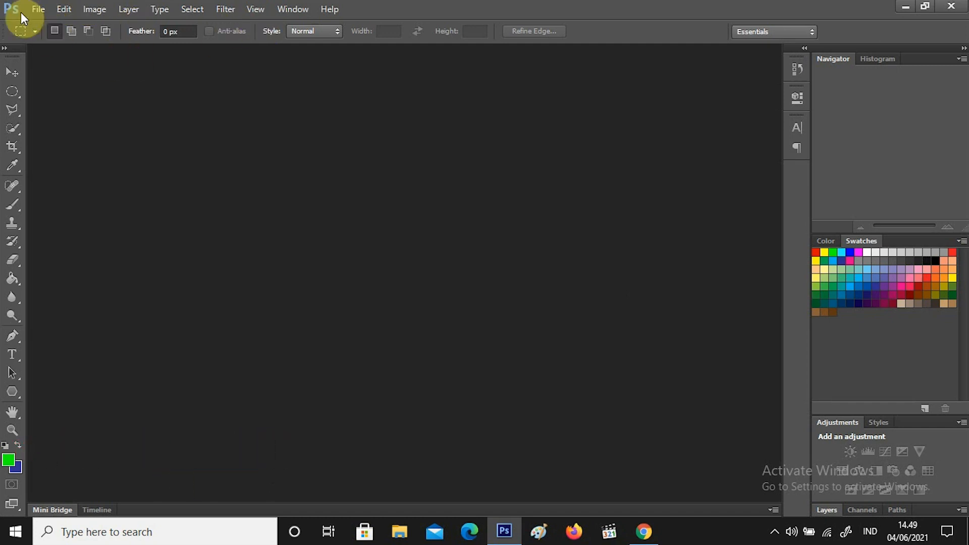
# Create a new document named LOGO, 1000 x 1000 pixels at 300 pixels/inch, RGB Color with a white background
pyautogui.click(37, 10)
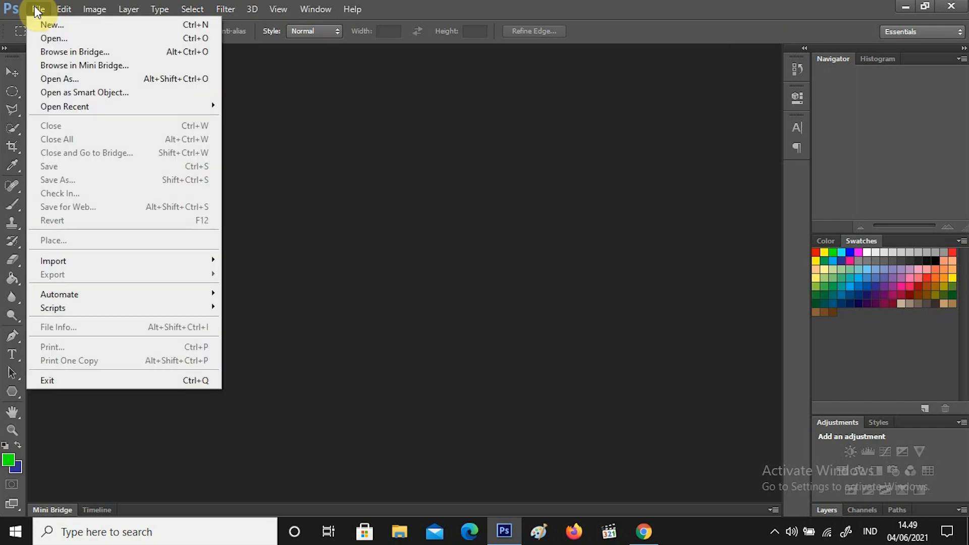
pyautogui.click(54, 29)
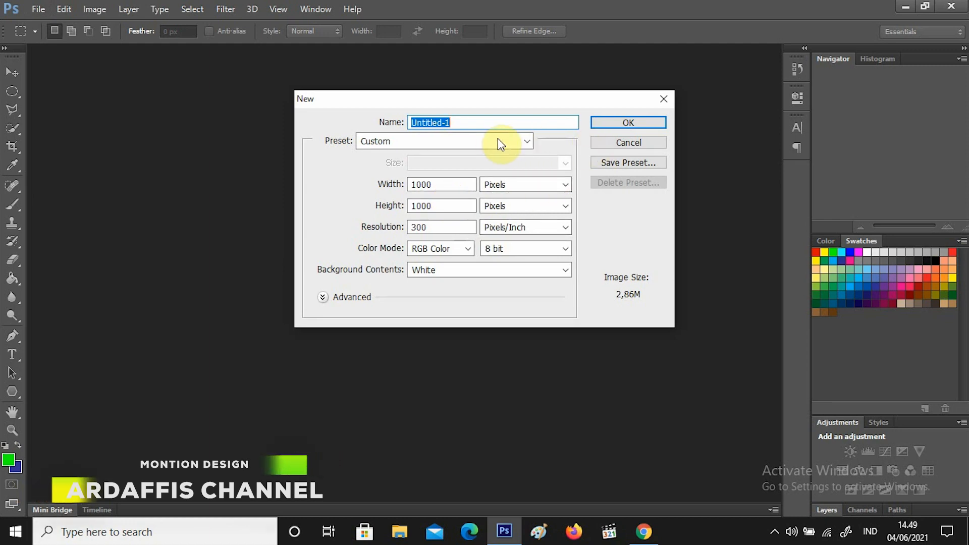
pyautogui.moveTo(480, 123); pyautogui.dragTo(398, 120)
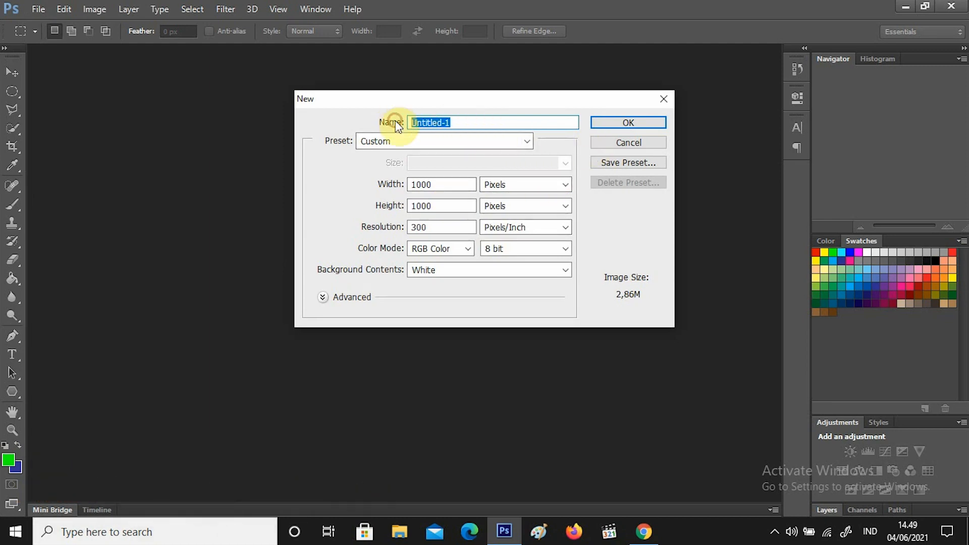
pyautogui.write('LOGO')
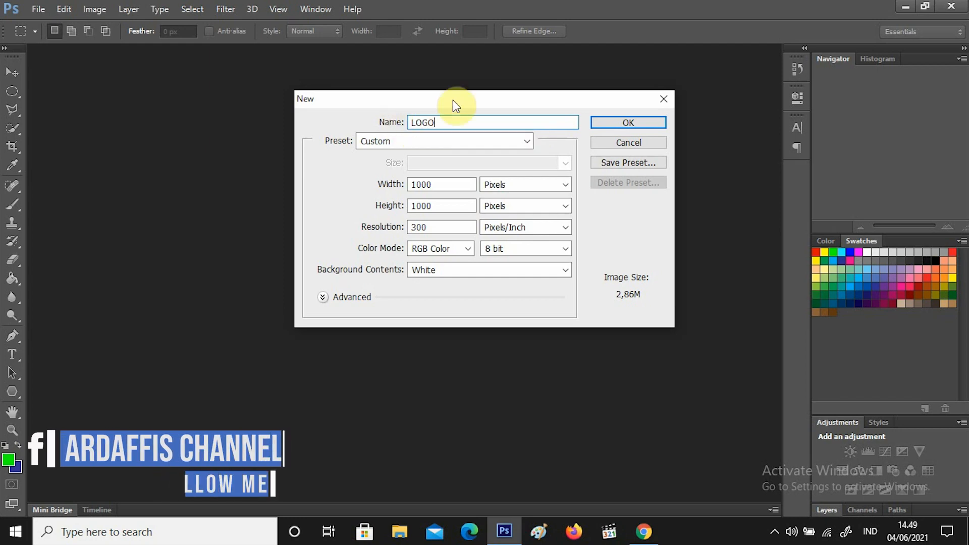
pyautogui.click(603, 124)
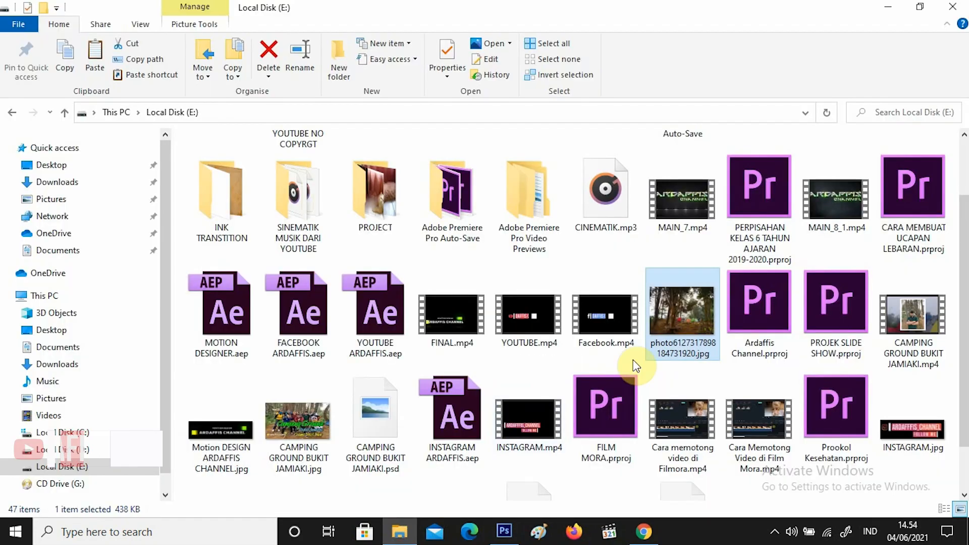
# Place photo6127317898184731920.jpg from Local Disk (E:) into the LOGO document and stretch it vertically to cover the whole canvas
pyautogui.moveTo(690, 314); pyautogui.dragTo(498, 351)
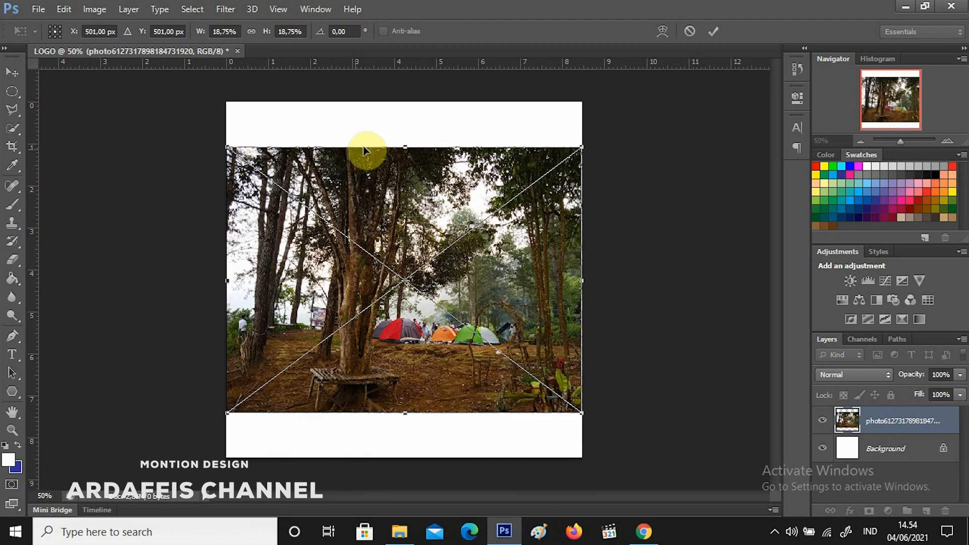
pyautogui.moveTo(403, 149); pyautogui.dragTo(398, 104)
pyautogui.moveTo(405, 417); pyautogui.dragTo(402, 458)
pyautogui.doubleClick(401, 346)
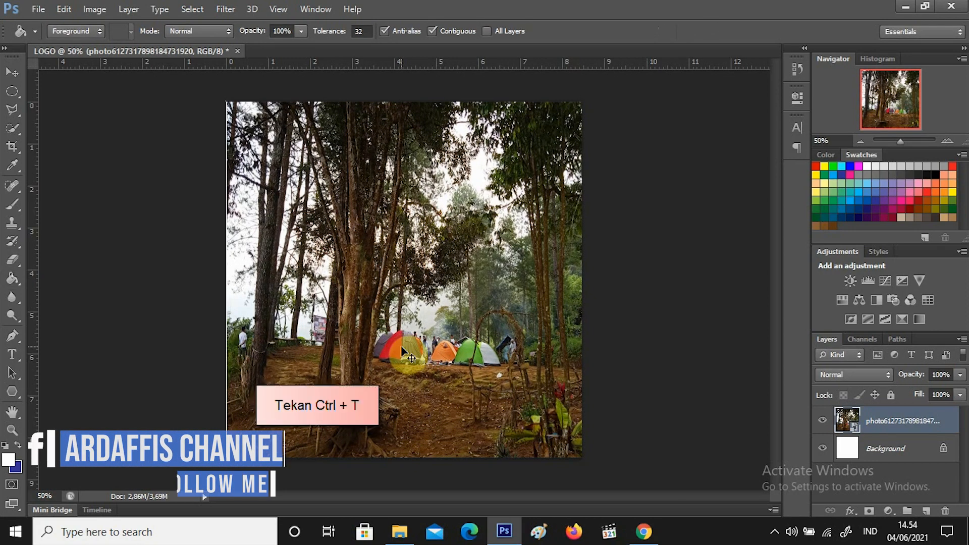
pyautogui.hotkey('ctrl', 't')
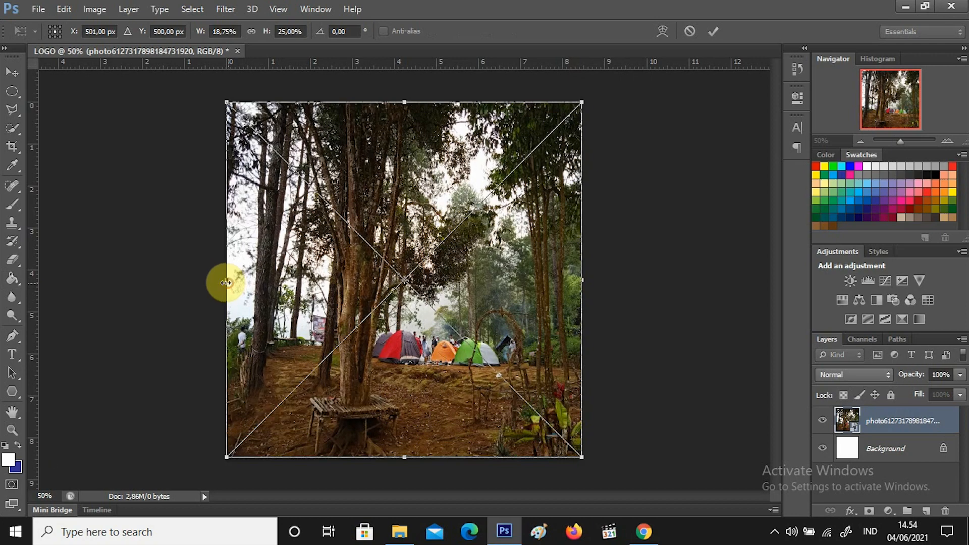
pyautogui.doubleClick(272, 275)
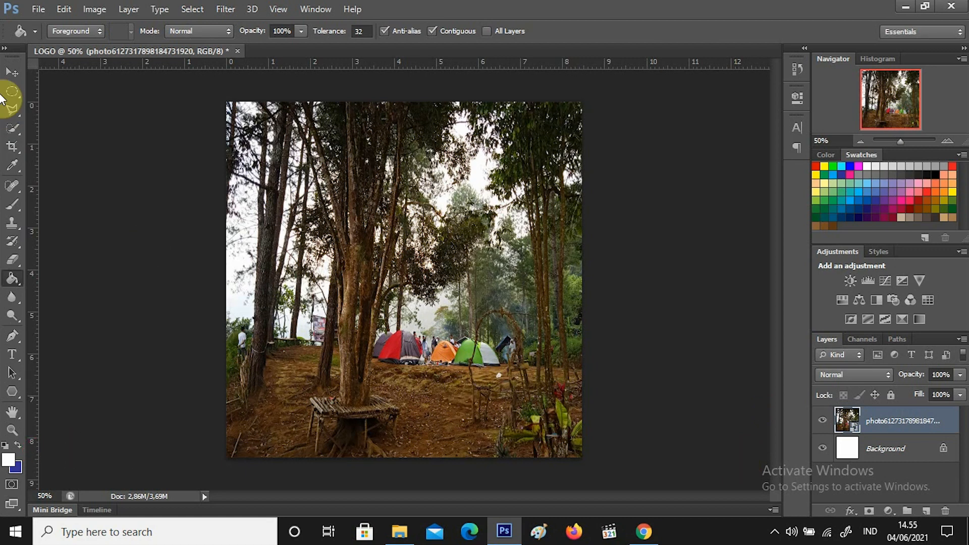
# Make a circular selection around the middle of the photo and copy it to a new layer
pyautogui.click(12, 72)
pyautogui.click(12, 93)
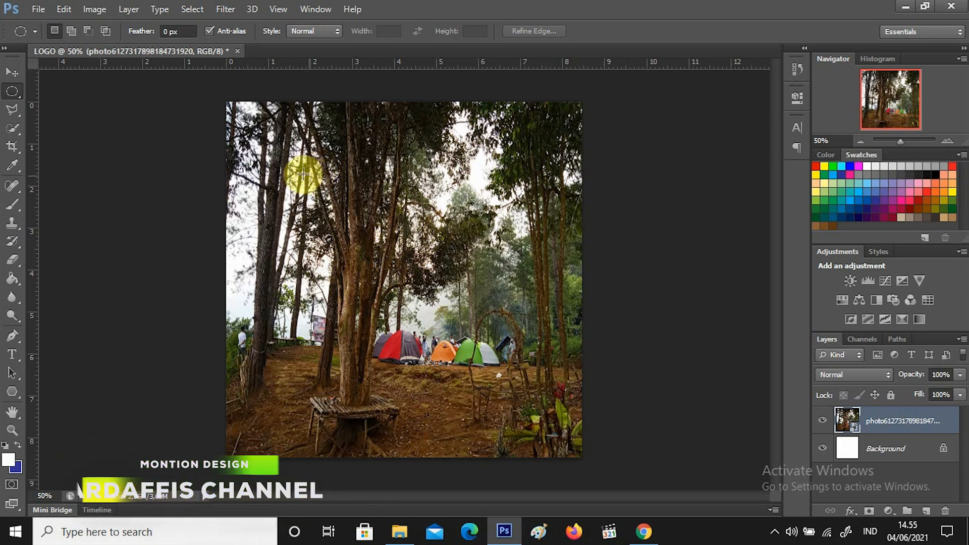
pyautogui.moveTo(337, 174); pyautogui.dragTo(524, 371)
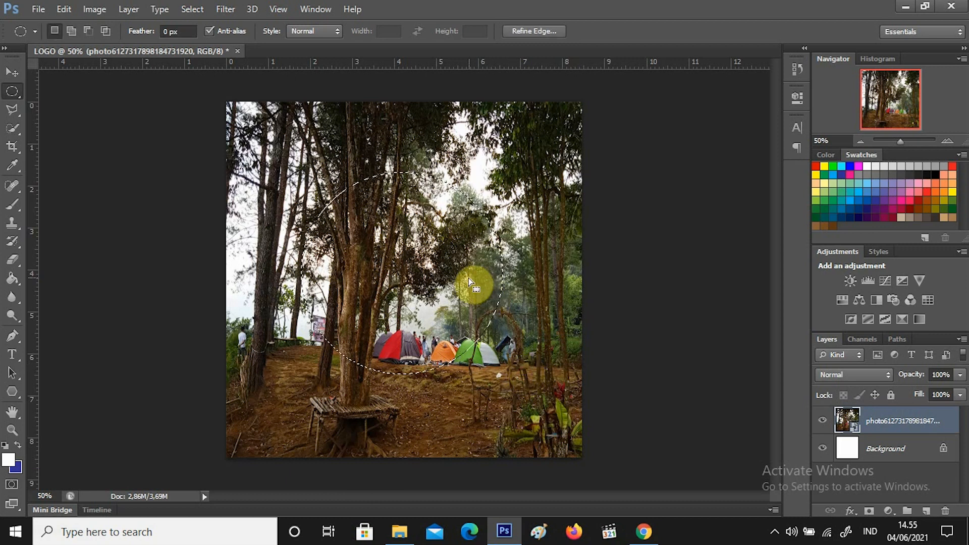
pyautogui.moveTo(429, 307)
pyautogui.mouseDown()
pyautogui.moveTo(422, 290)
pyautogui.moveTo(426, 300)
pyautogui.mouseUp()
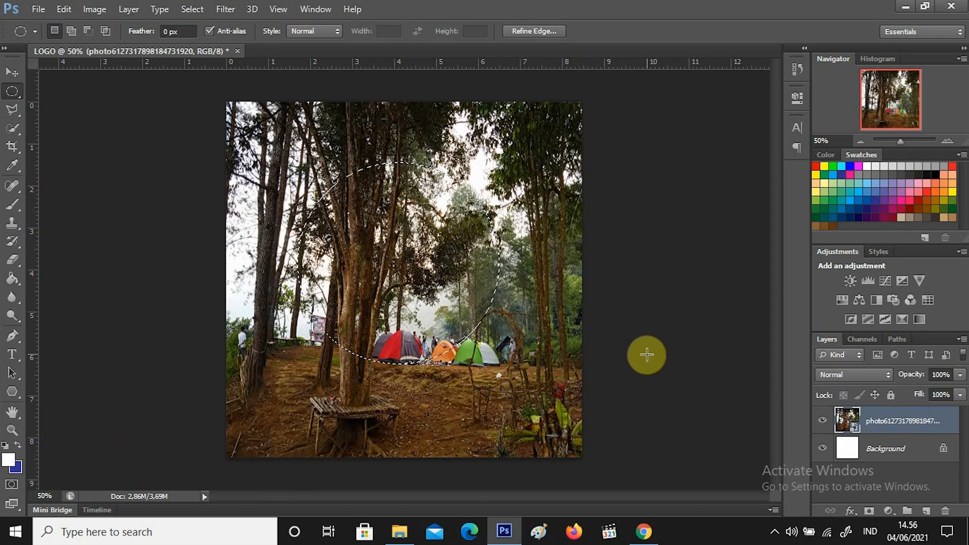
pyautogui.hotkey('ctrl', 'j')
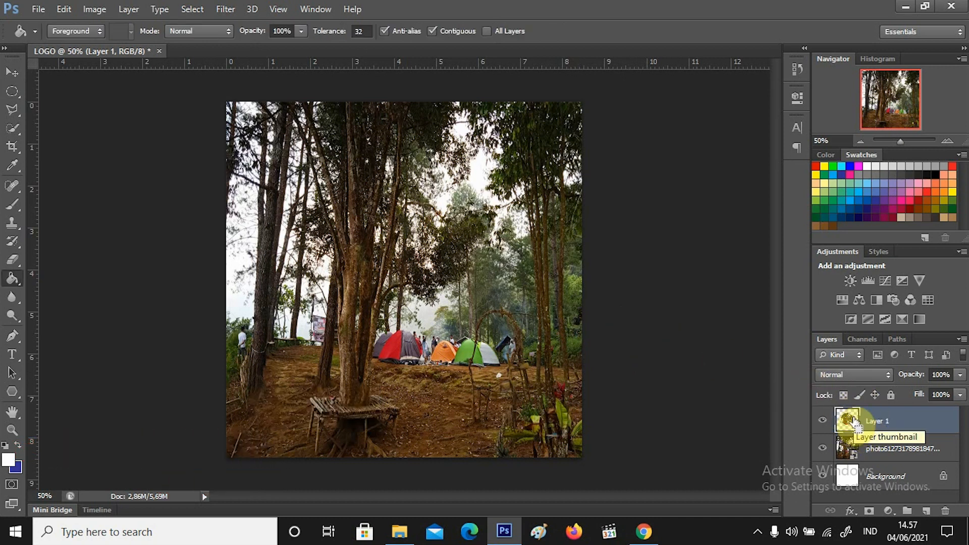
# Turn the copied circle white with Hue/Saturation by setting Lightness to +100
pyautogui.hotkey('ctrl', 'u')
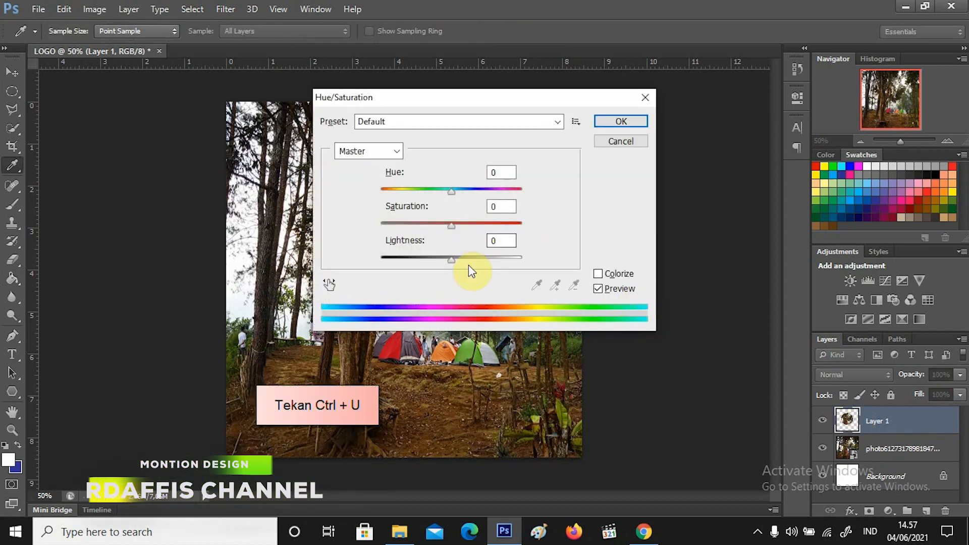
pyautogui.moveTo(451, 259); pyautogui.dragTo(549, 263)
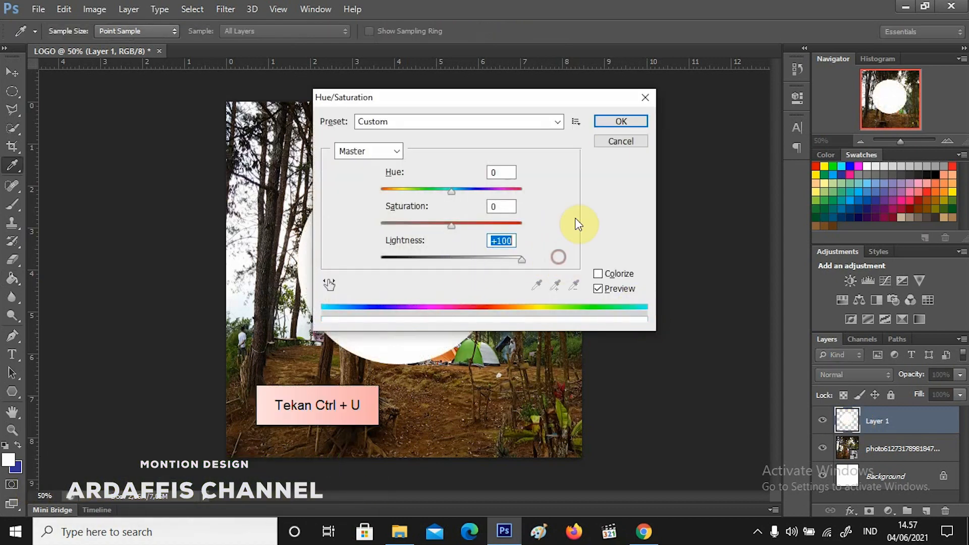
pyautogui.click(615, 123)
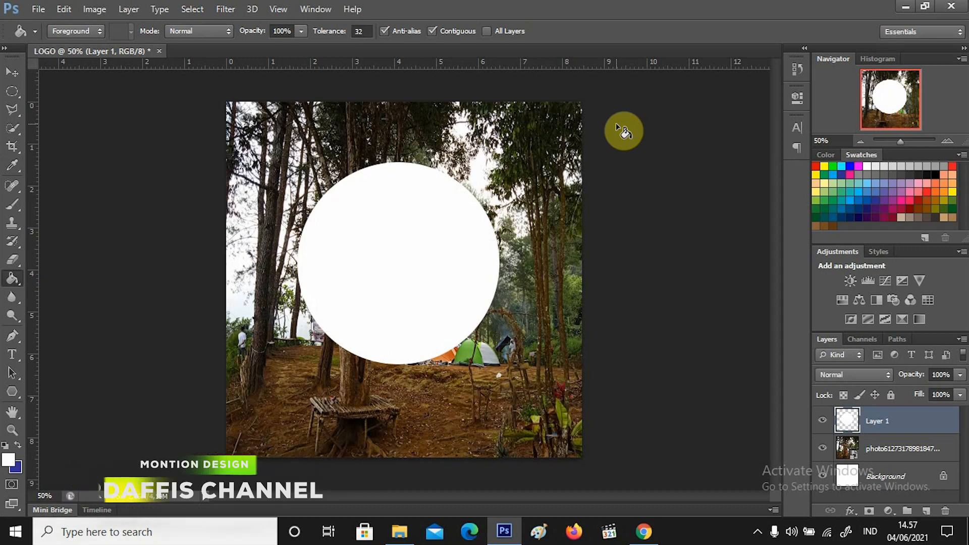
# Draw a circular selection slightly larger than the white circle and centre it around that circle
pyautogui.click(13, 73)
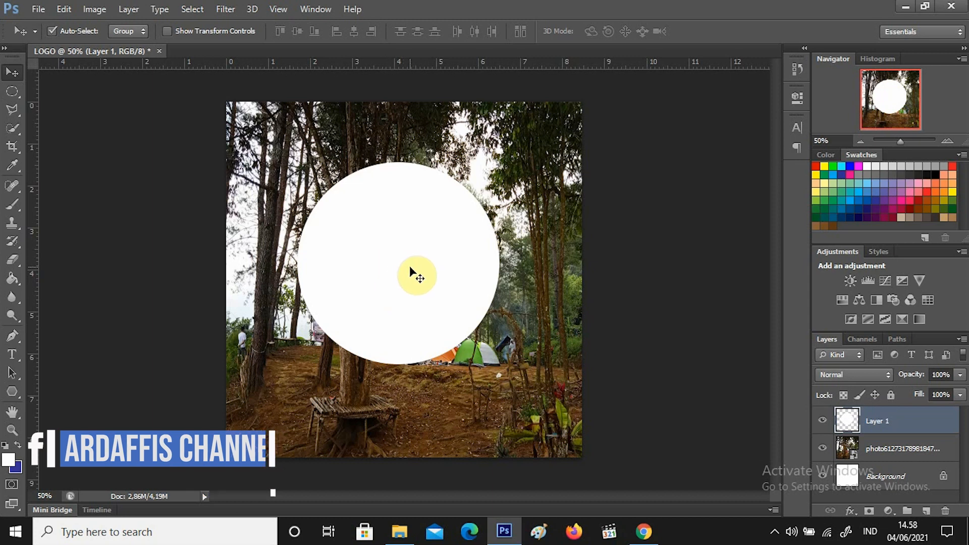
pyautogui.click(12, 91)
pyautogui.moveTo(437, 308); pyautogui.dragTo(50, 70)
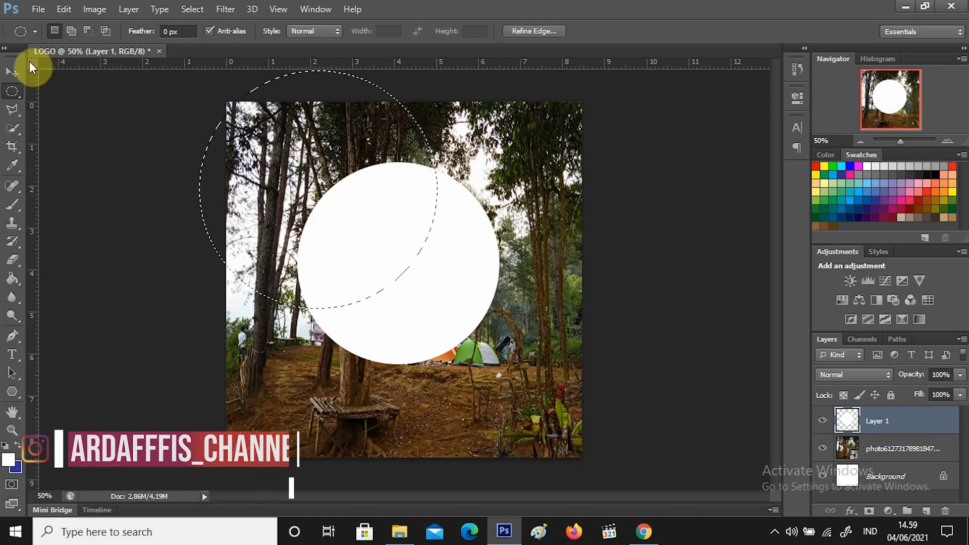
pyautogui.moveTo(313, 227); pyautogui.dragTo(373, 282)
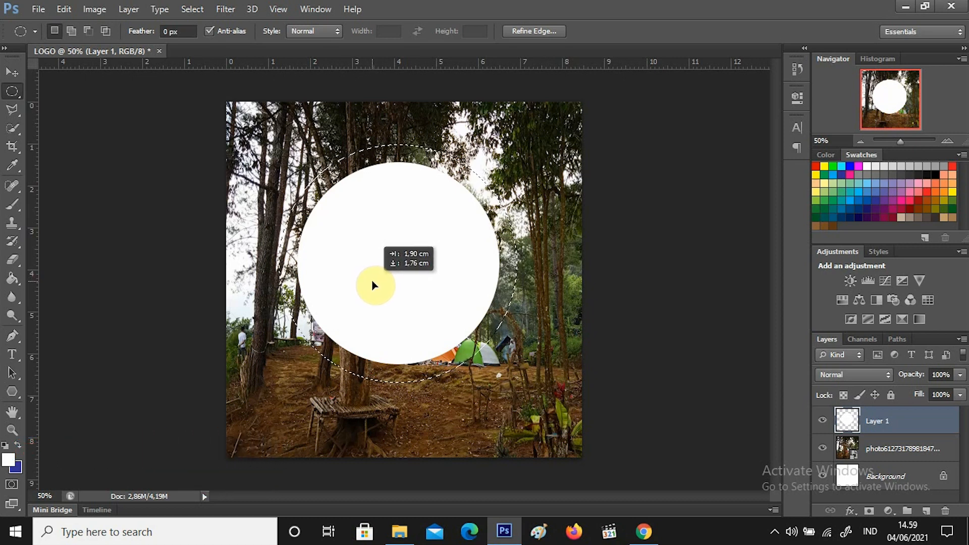
pyautogui.moveTo(373, 281); pyautogui.dragTo(373, 282)
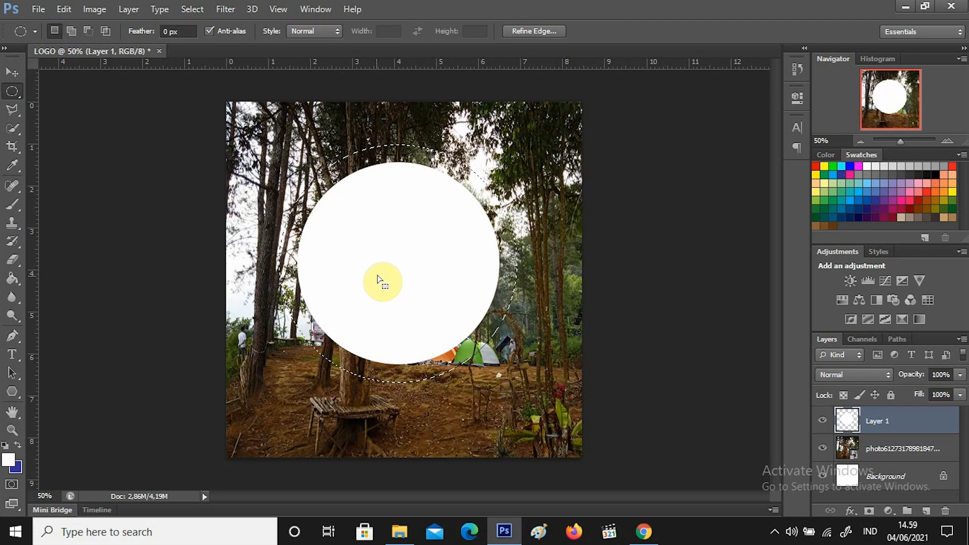
# Stroke the selection with a 20 px white line located outside at 100% opacity, and deselect it
pyautogui.rightClick(417, 303)
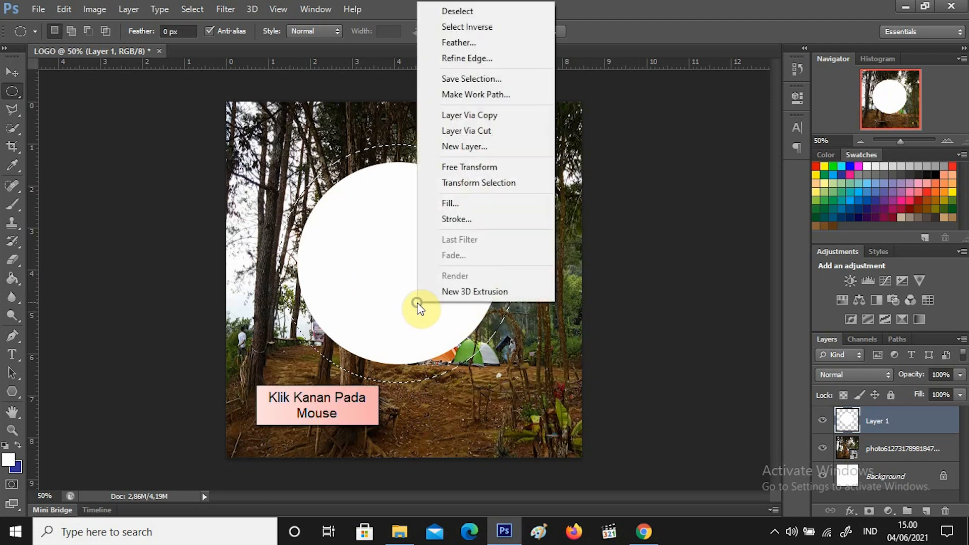
pyautogui.click(460, 220)
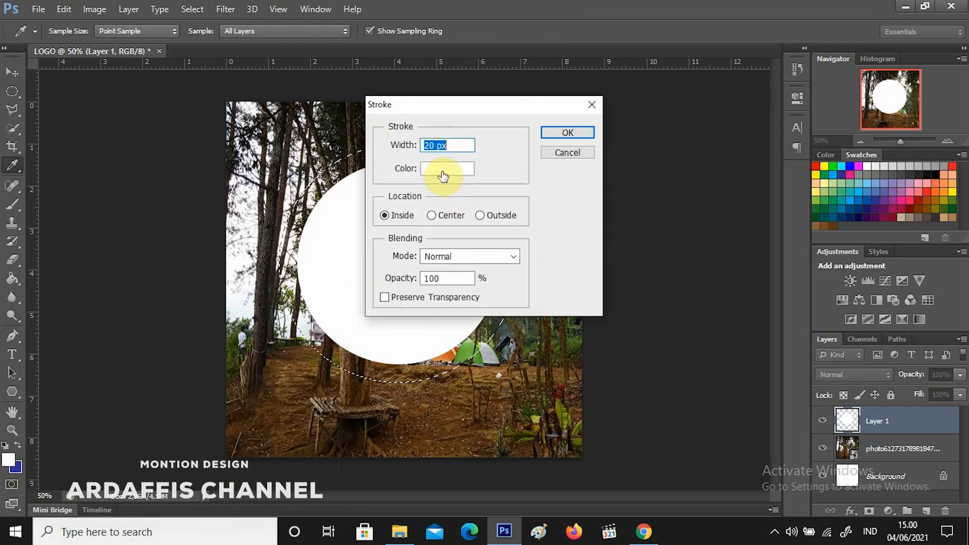
pyautogui.click(480, 217)
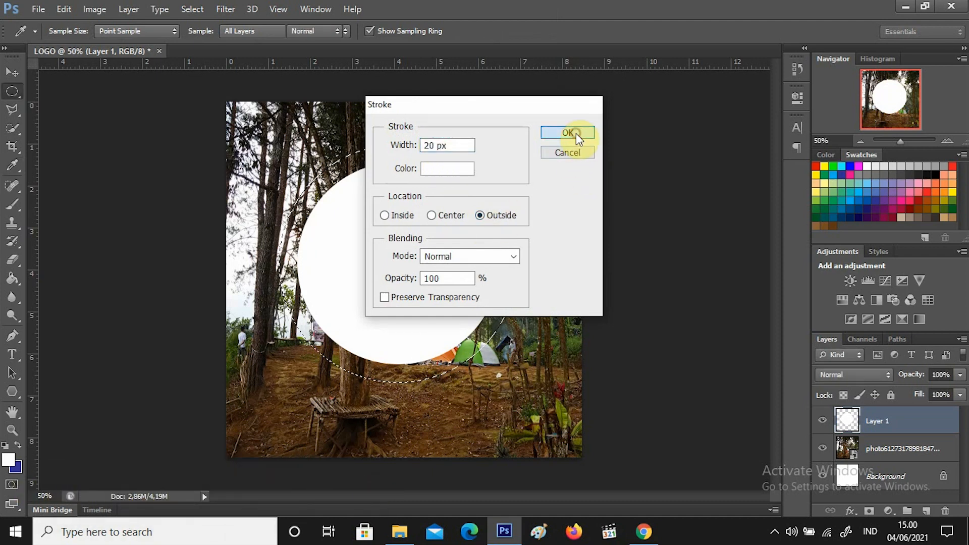
pyautogui.click(576, 133)
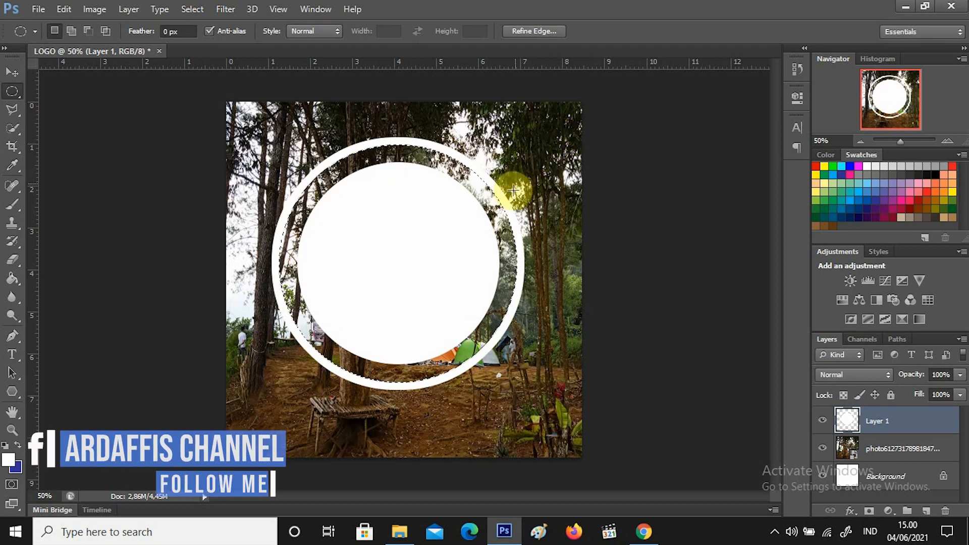
pyautogui.hotkey('ctrl', 'd')
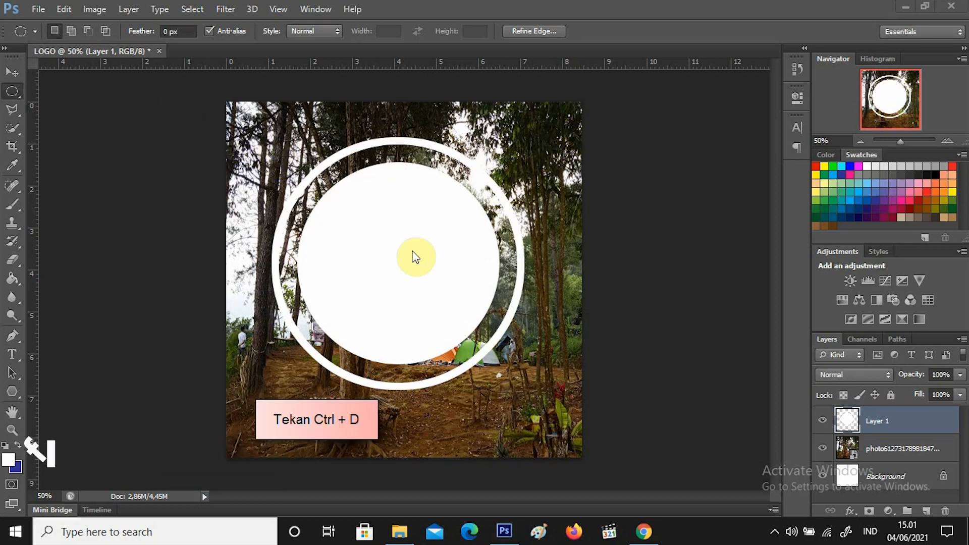
# Add the text "Ardaffis" in green Transformers font at 72 pt and move it across the middle of the white circle
pyautogui.click(16, 353)
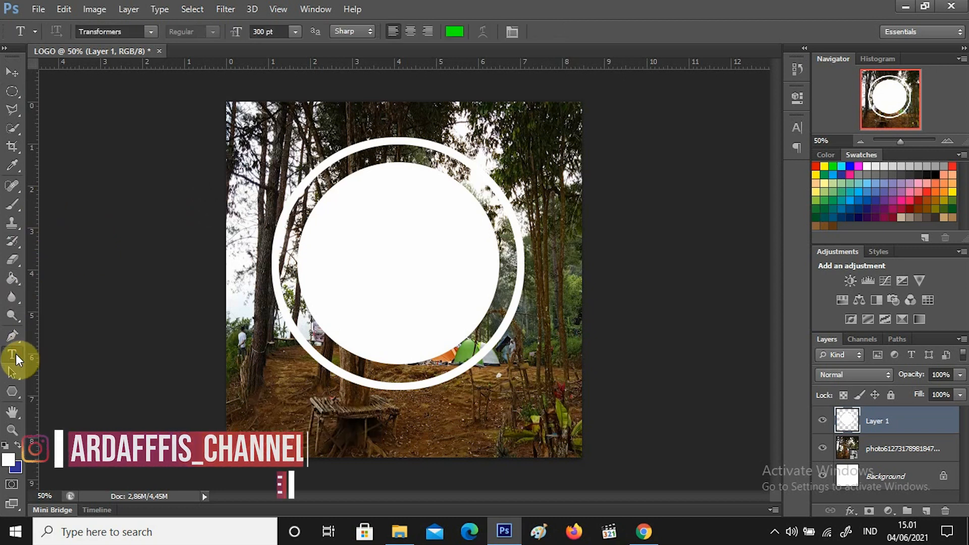
pyautogui.click(301, 232)
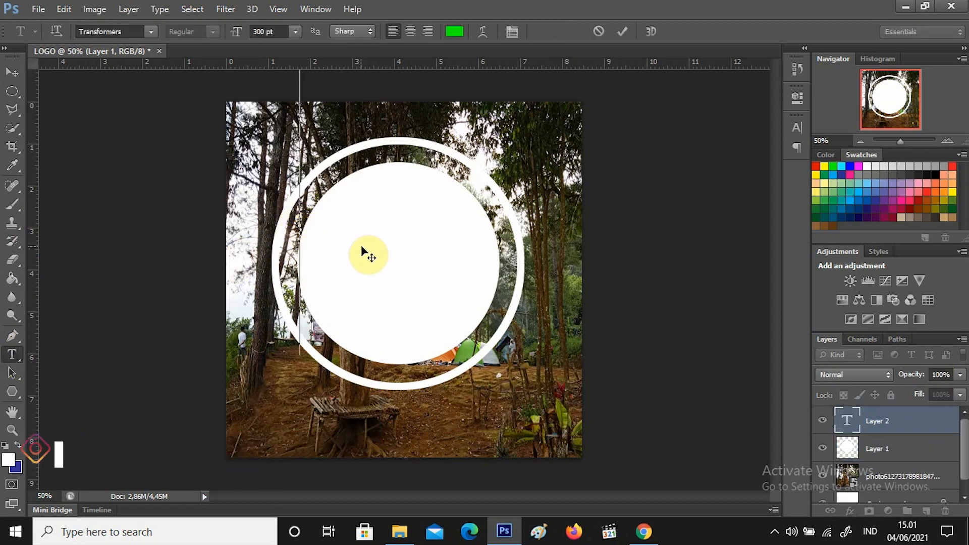
pyautogui.click(300, 31)
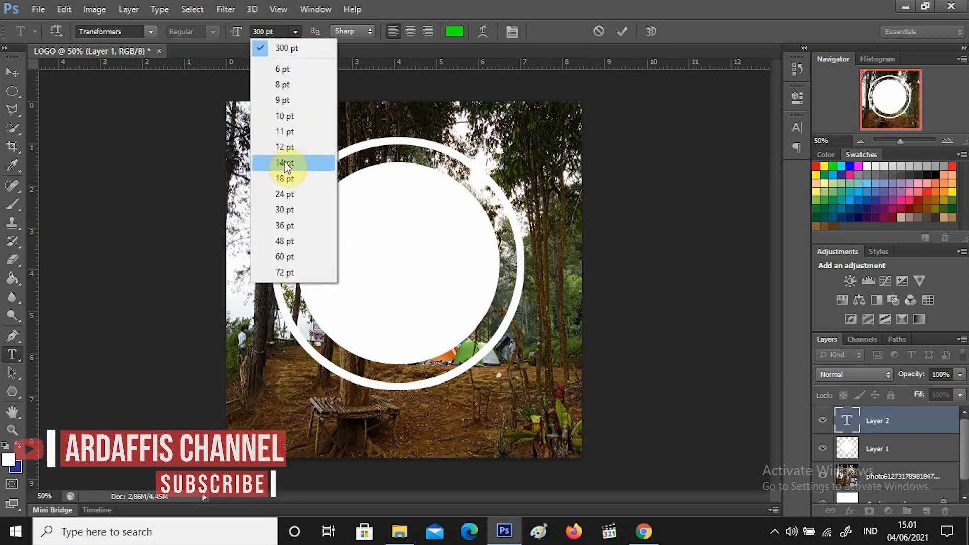
pyautogui.click(286, 271)
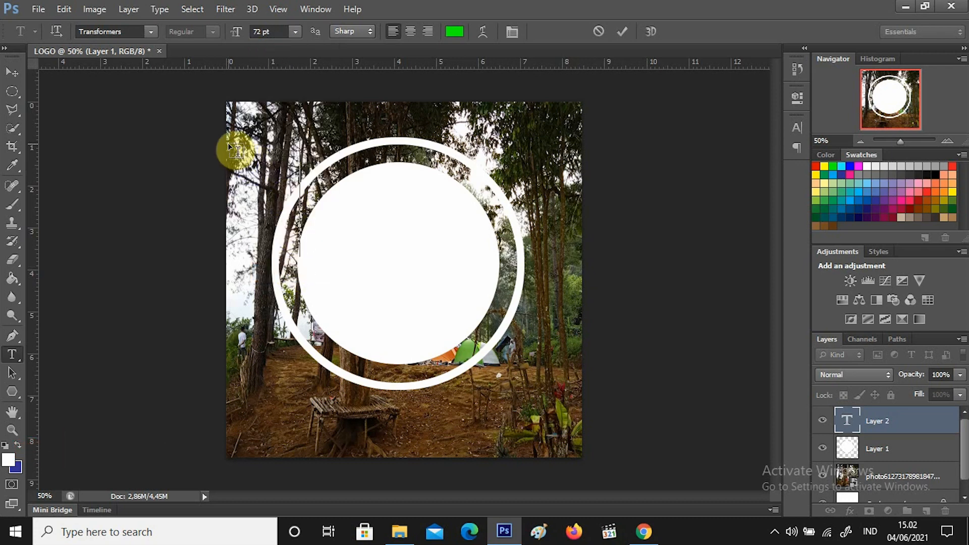
pyautogui.write('AR')
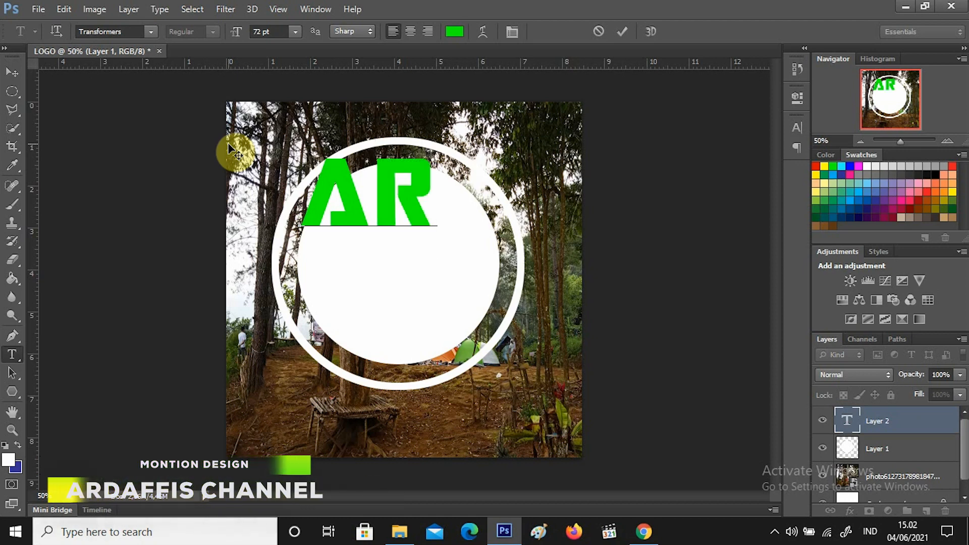
pyautogui.write('DAFF')
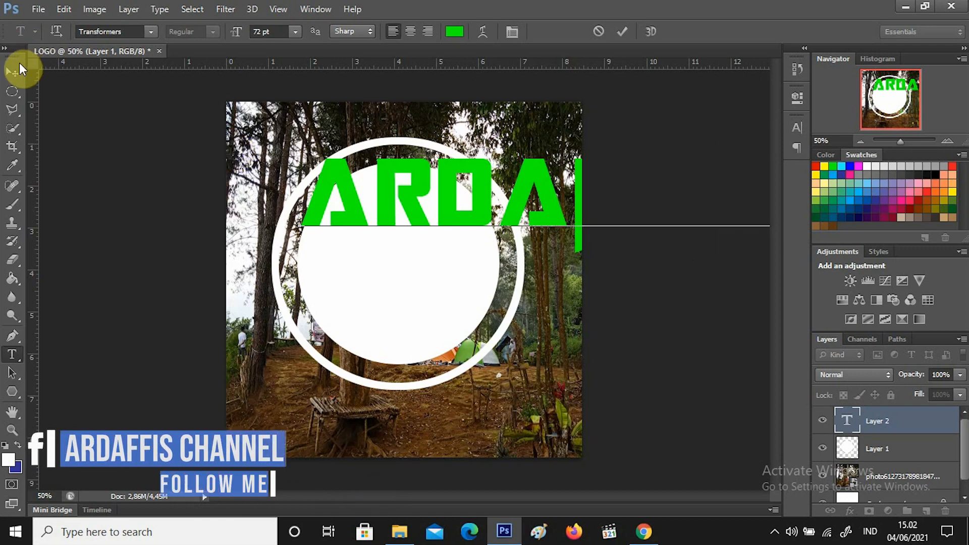
pyautogui.click(17, 73)
pyautogui.moveTo(411, 231); pyautogui.dragTo(336, 275)
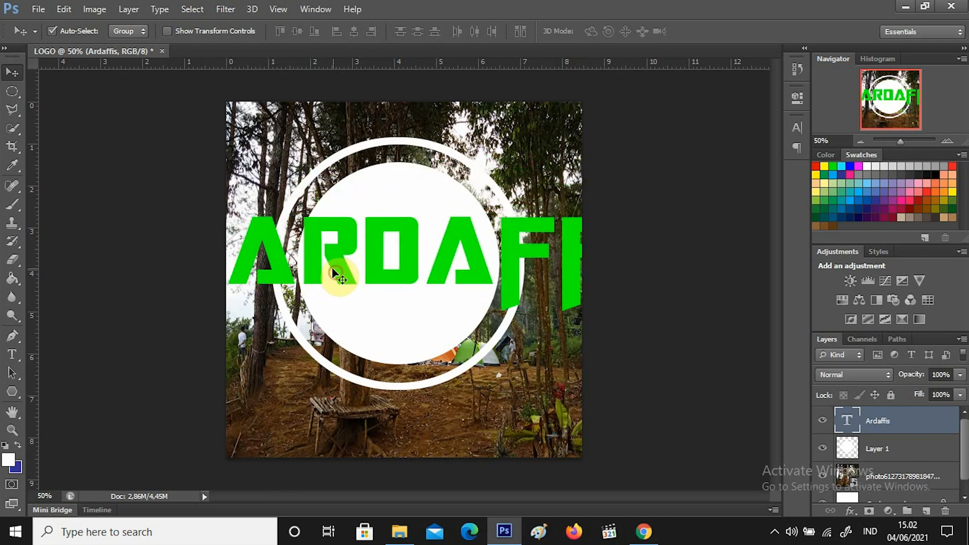
# Reduce the font size of the "Ardaffis" text to 50 pt
pyautogui.click(13, 354)
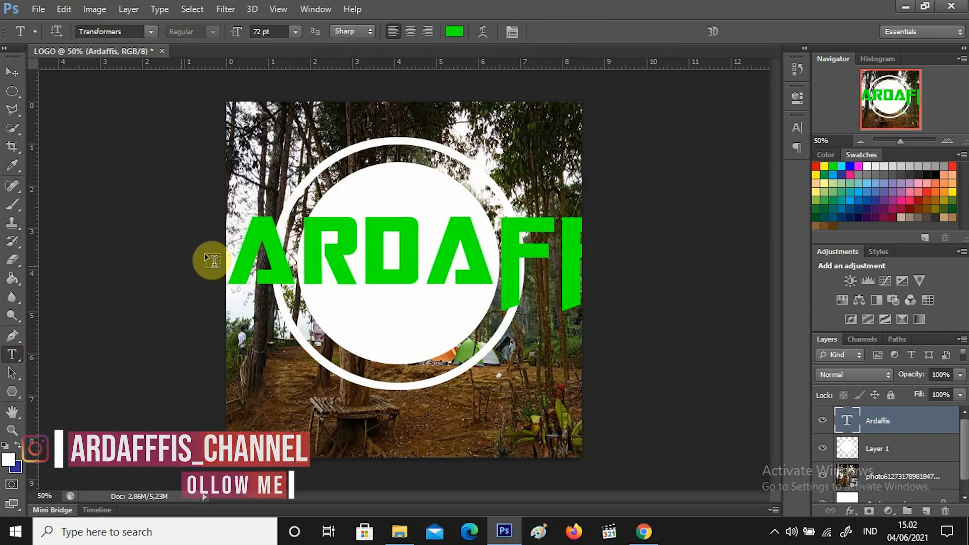
pyautogui.moveTo(248, 238); pyautogui.dragTo(769, 264)
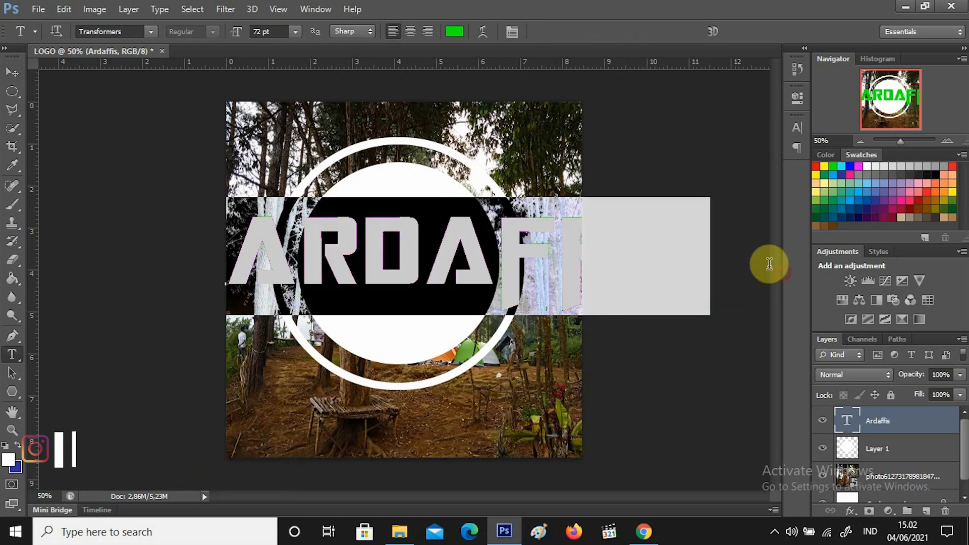
pyautogui.click(297, 33)
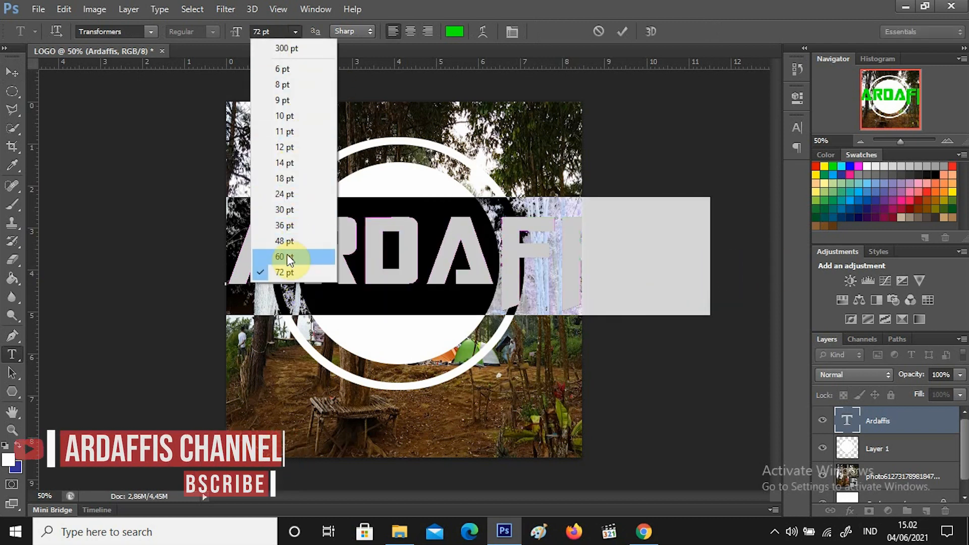
pyautogui.click(257, 28)
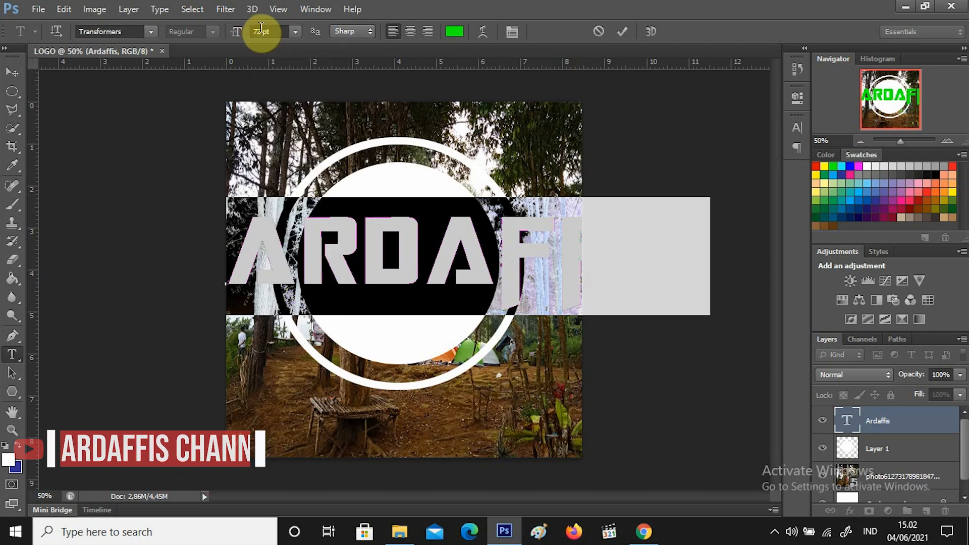
pyautogui.click(252, 29)
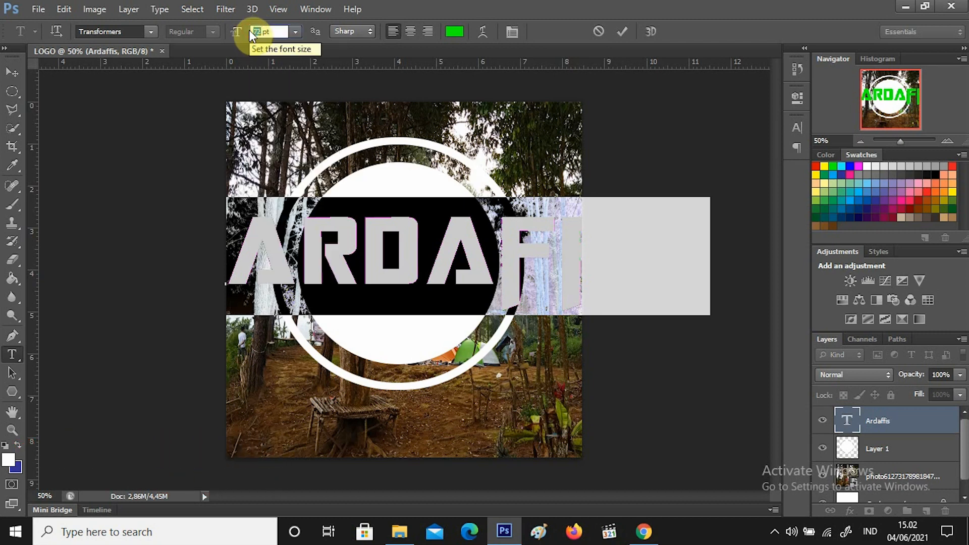
pyautogui.write('50')
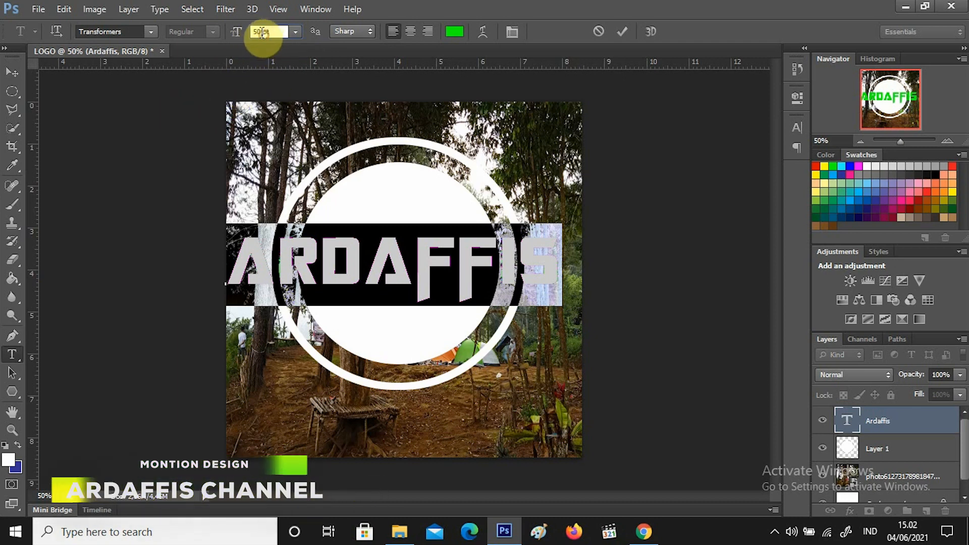
# Set the "Ardaffis" text size to 40 pt and move the text to the middle of the white circle
pyautogui.moveTo(262, 31); pyautogui.dragTo(243, 33)
pyautogui.write('40')
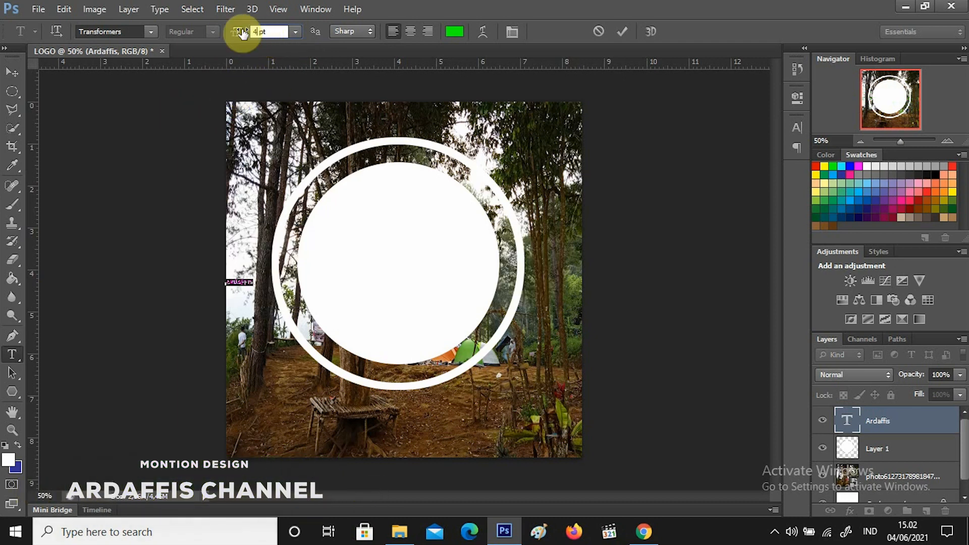
pyautogui.click(19, 72)
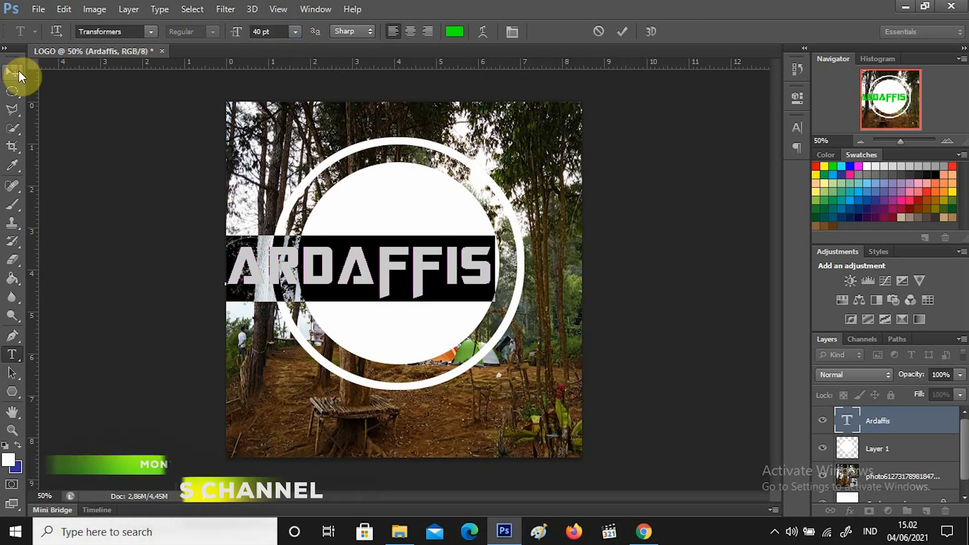
pyautogui.moveTo(298, 265); pyautogui.dragTo(339, 257)
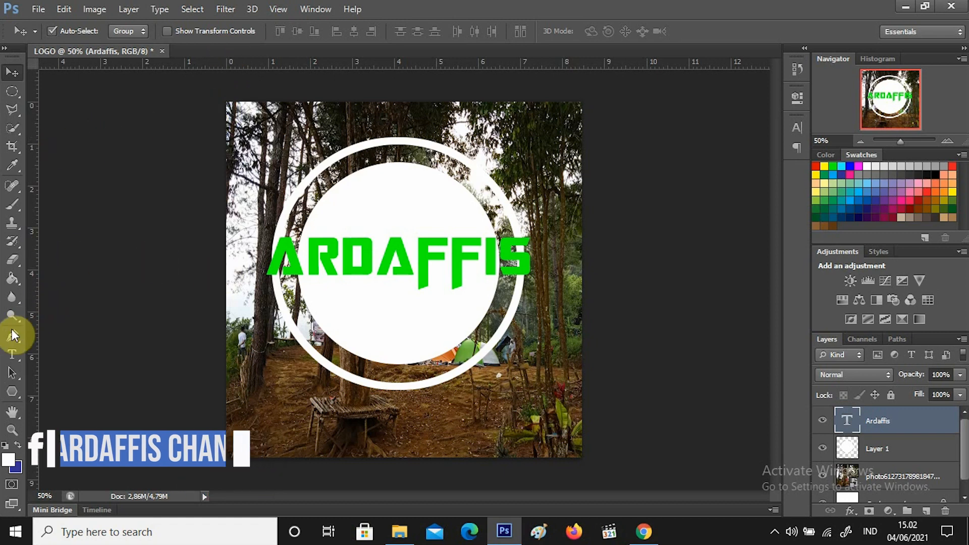
# Set the "Ardaffis" text size to 50 pt and move the text so it is centred across the white circle
pyautogui.click(12, 353)
pyautogui.moveTo(275, 247); pyautogui.dragTo(541, 267)
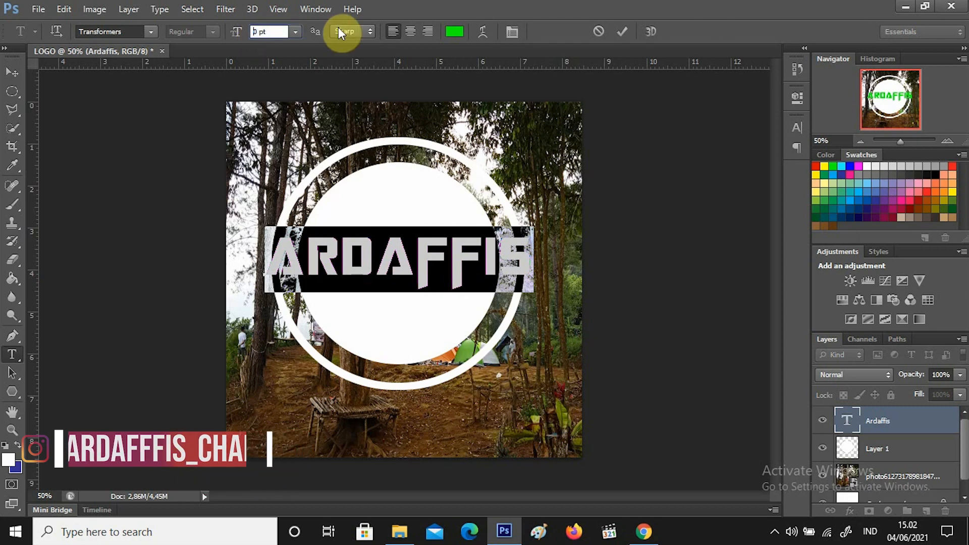
pyautogui.press('BackSpace')
pyautogui.write('5')
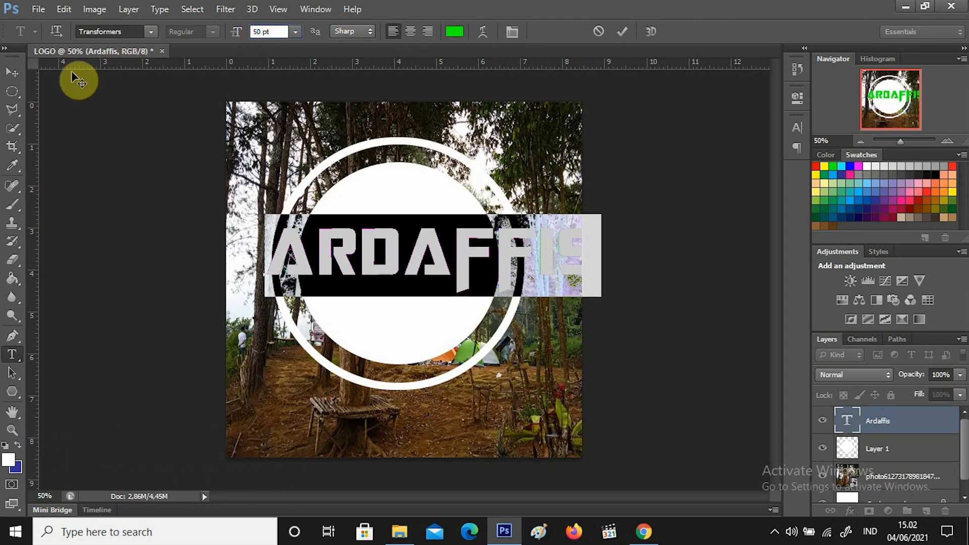
pyautogui.click(13, 76)
pyautogui.moveTo(412, 264)
pyautogui.mouseDown()
pyautogui.moveTo(455, 277)
pyautogui.moveTo(502, 269)
pyautogui.moveTo(417, 271)
pyautogui.mouseUp()
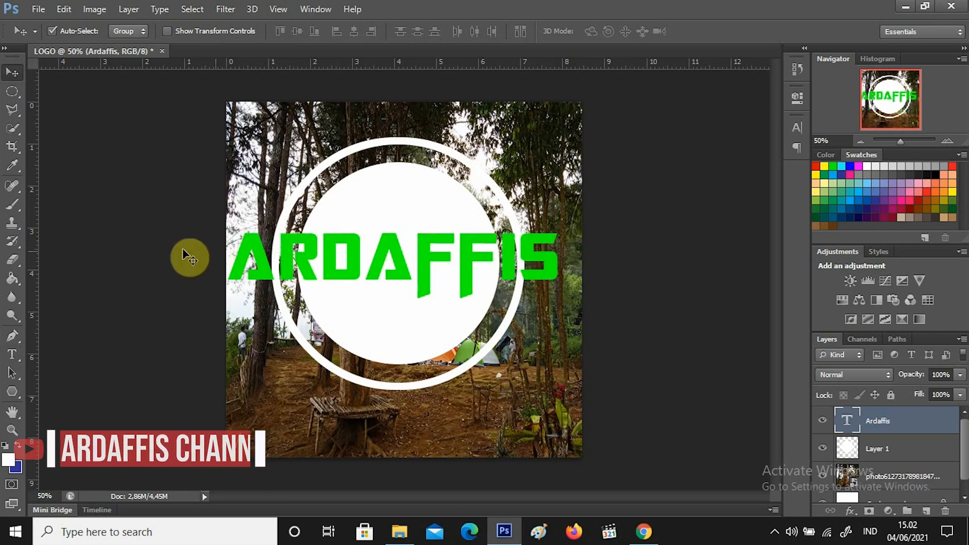
# Change the "Ardaffis" text font to Krinkes Decor PERSONAL USE and move the text across the white circle
pyautogui.click(13, 354)
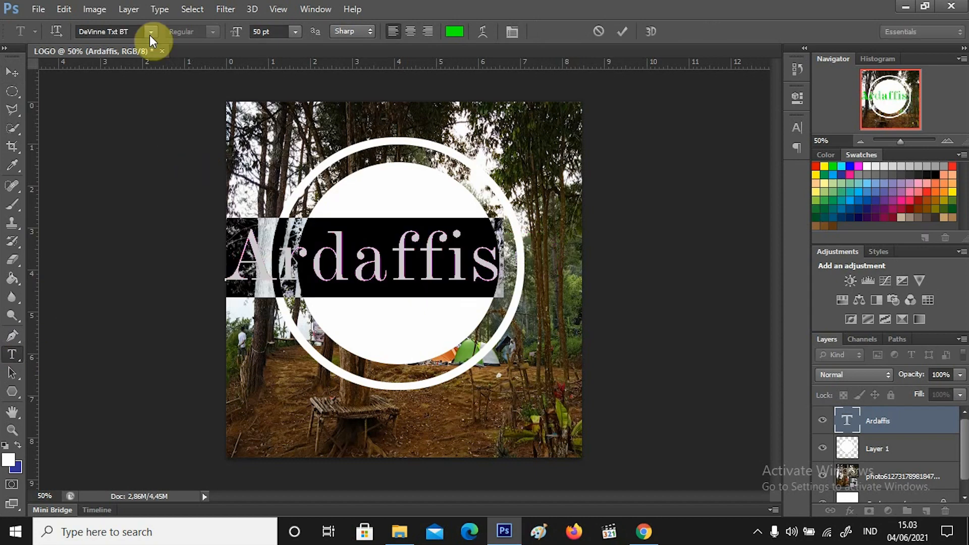
pyautogui.click(149, 35)
pyautogui.scroll(-4, 175, 251)
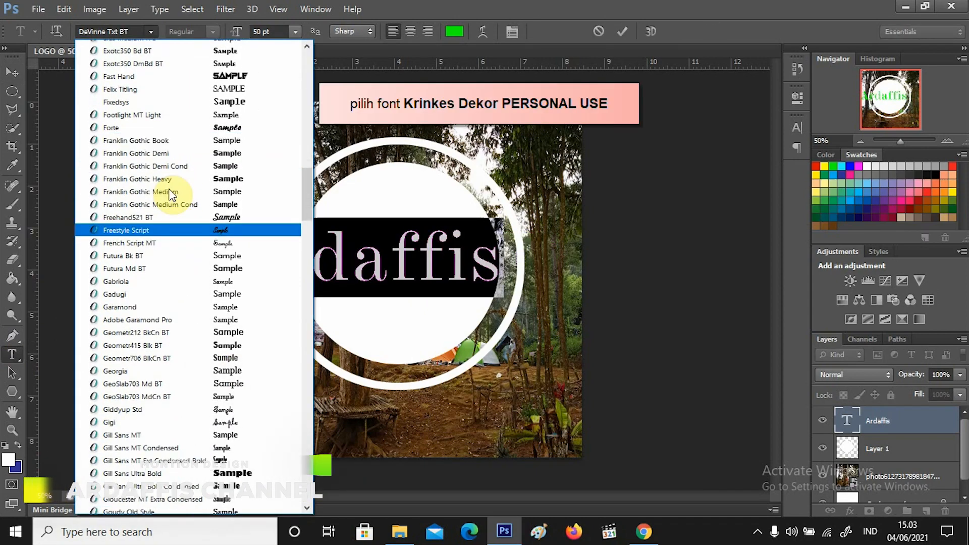
pyautogui.click(129, 29)
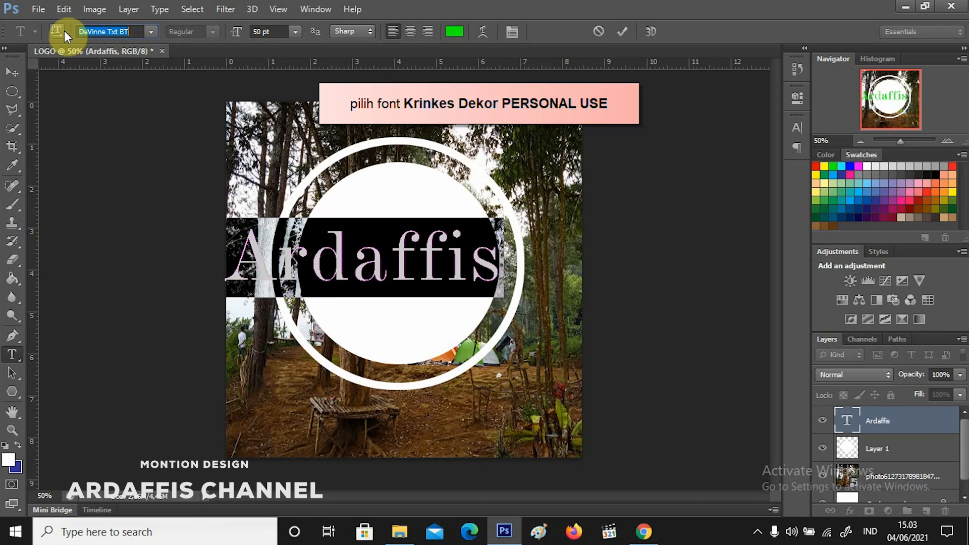
pyautogui.write('Krinkes Decor P...')
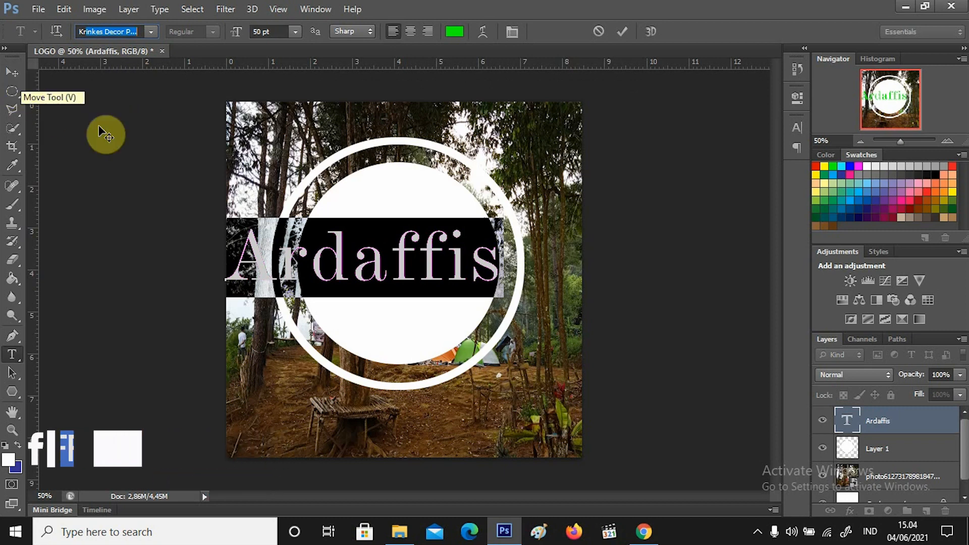
pyautogui.click(15, 77)
pyautogui.moveTo(311, 263); pyautogui.dragTo(334, 250)
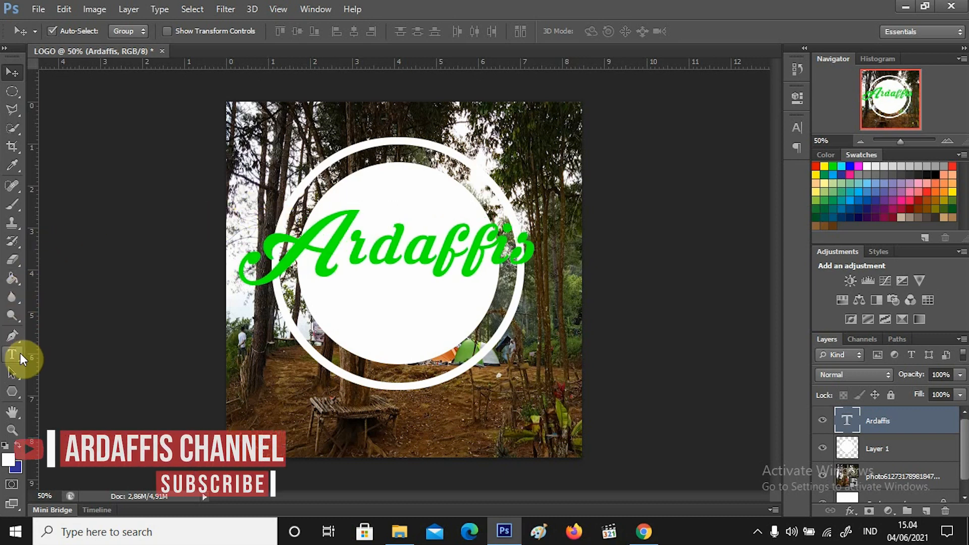
# Adjust the position of the script "Ardaffis" text so it sits centred over the white circle and ring
pyautogui.click(12, 354)
pyautogui.moveTo(246, 247); pyautogui.dragTo(542, 275)
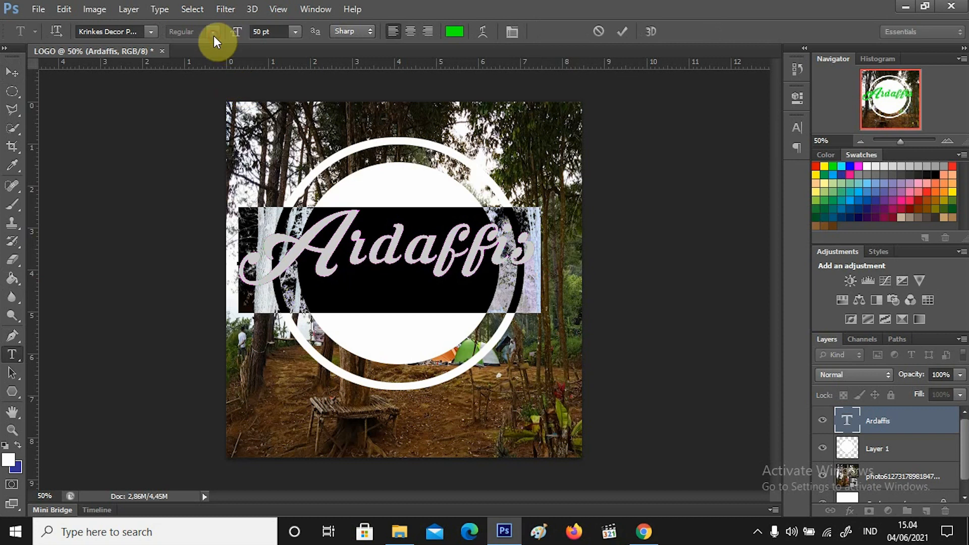
pyautogui.click(9, 72)
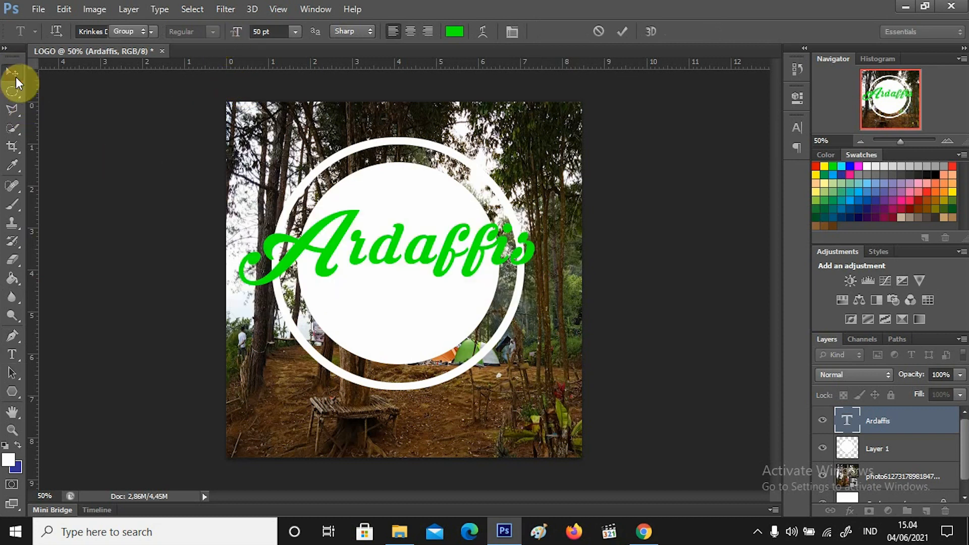
pyautogui.moveTo(363, 248); pyautogui.dragTo(363, 256)
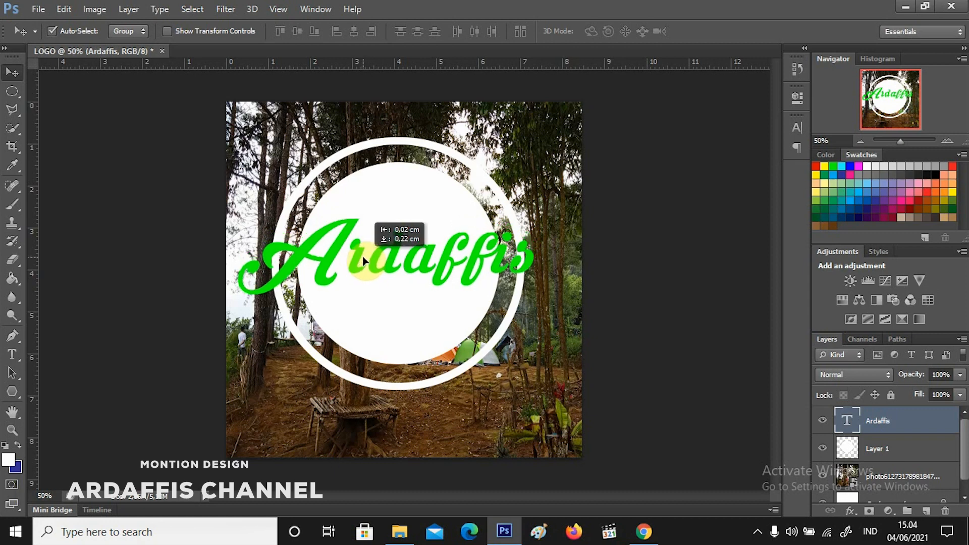
pyautogui.moveTo(321, 247); pyautogui.dragTo(336, 250)
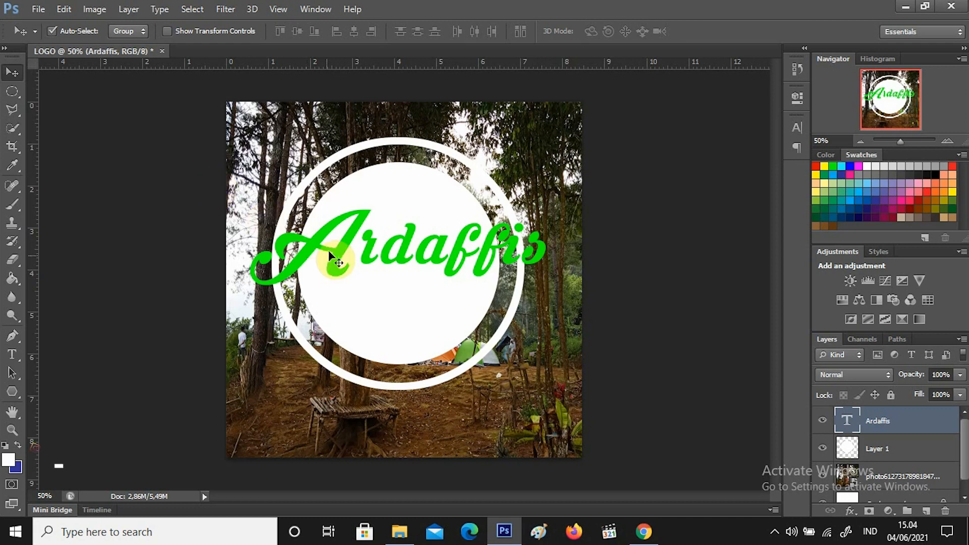
pyautogui.moveTo(314, 249); pyautogui.dragTo(314, 254)
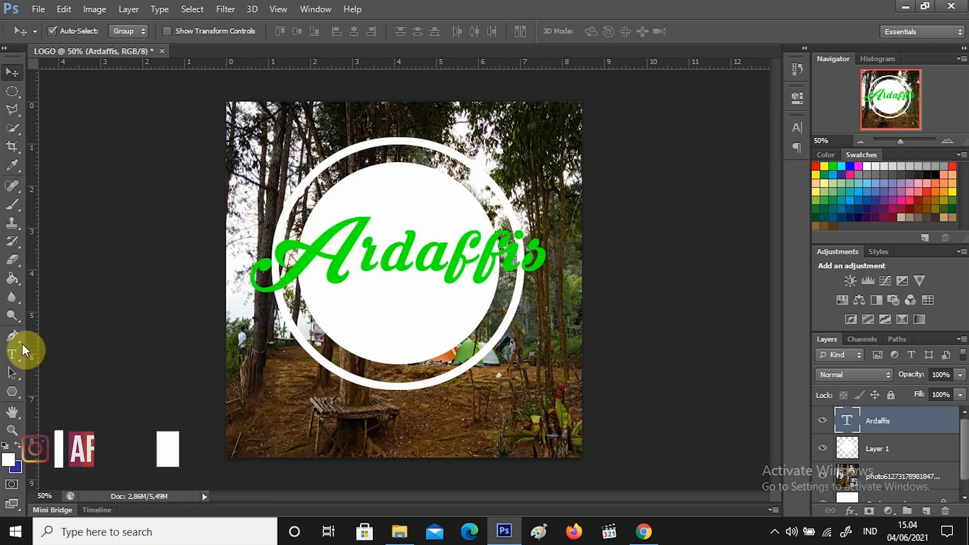
# Recolour the whole "Ardaffis" text yellow (ffff00) and move it slightly upward on the white circle
pyautogui.click(13, 353)
pyautogui.moveTo(548, 249); pyautogui.dragTo(251, 272)
pyautogui.click(457, 32)
pyautogui.moveTo(690, 413); pyautogui.dragTo(694, 419)
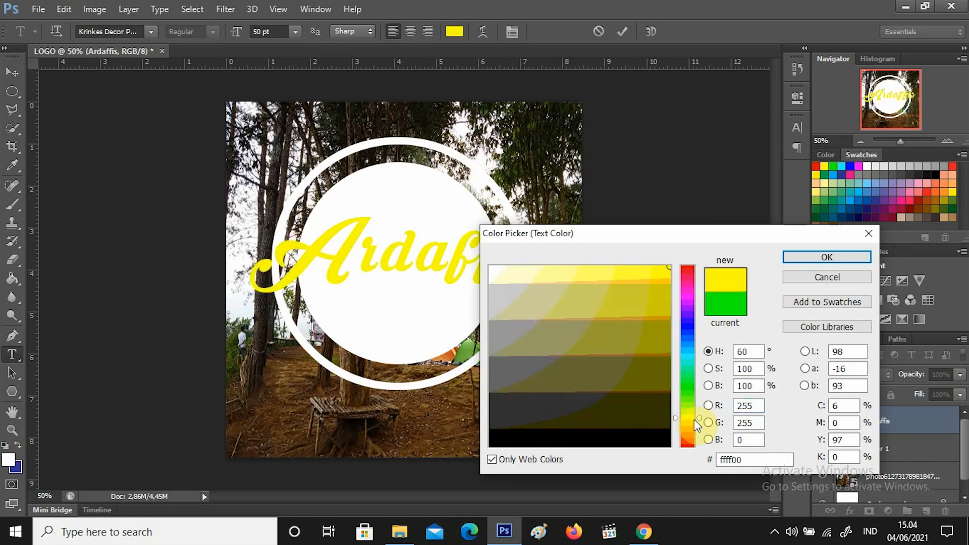
pyautogui.moveTo(700, 417); pyautogui.dragTo(698, 417)
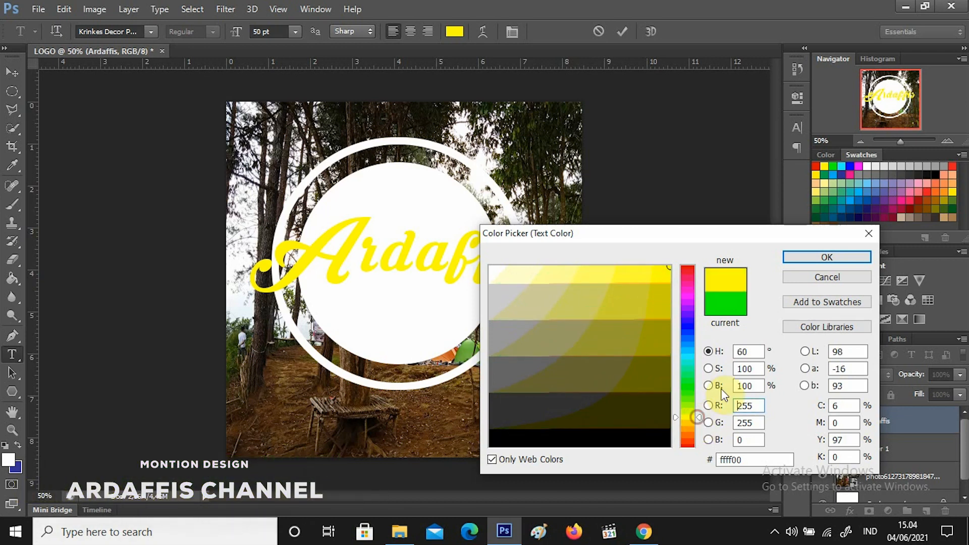
pyautogui.moveTo(670, 267); pyautogui.dragTo(667, 267)
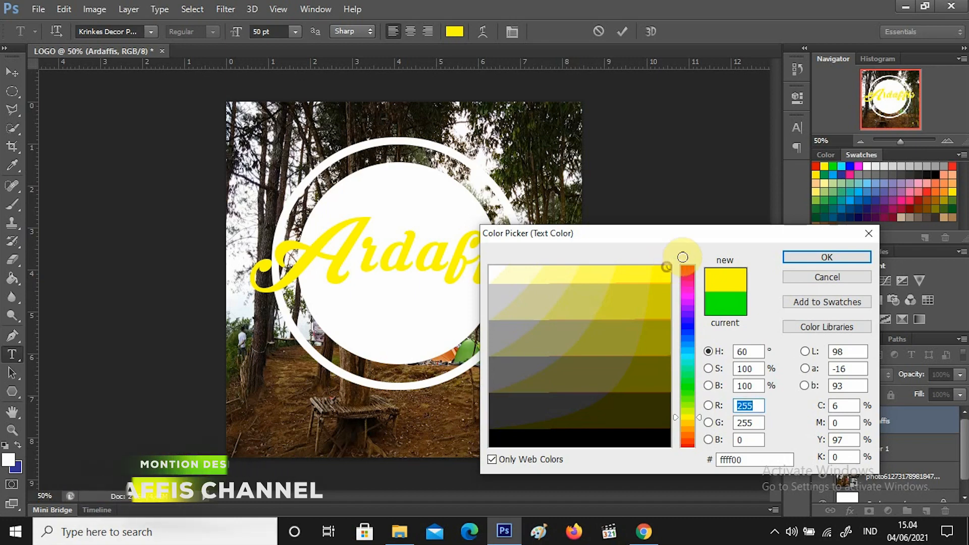
pyautogui.click(861, 256)
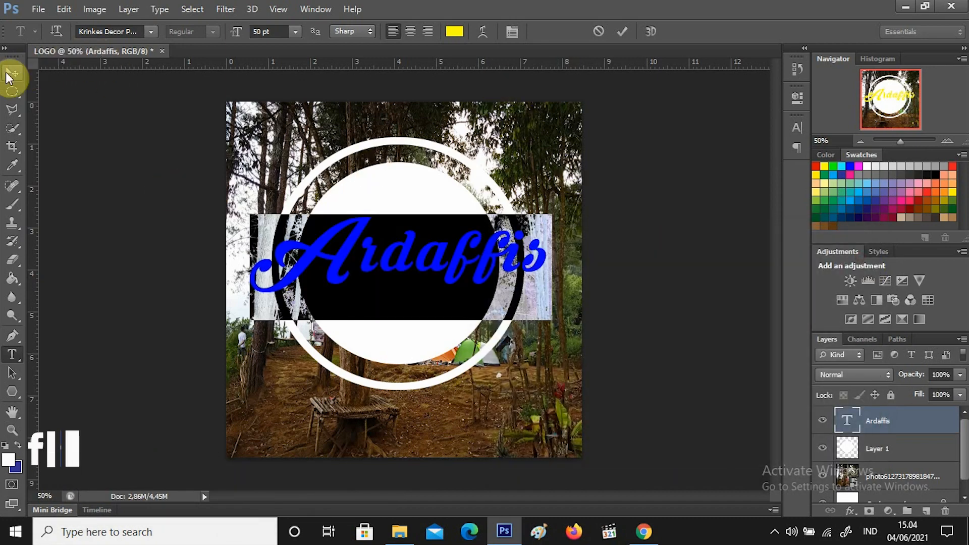
pyautogui.click(10, 74)
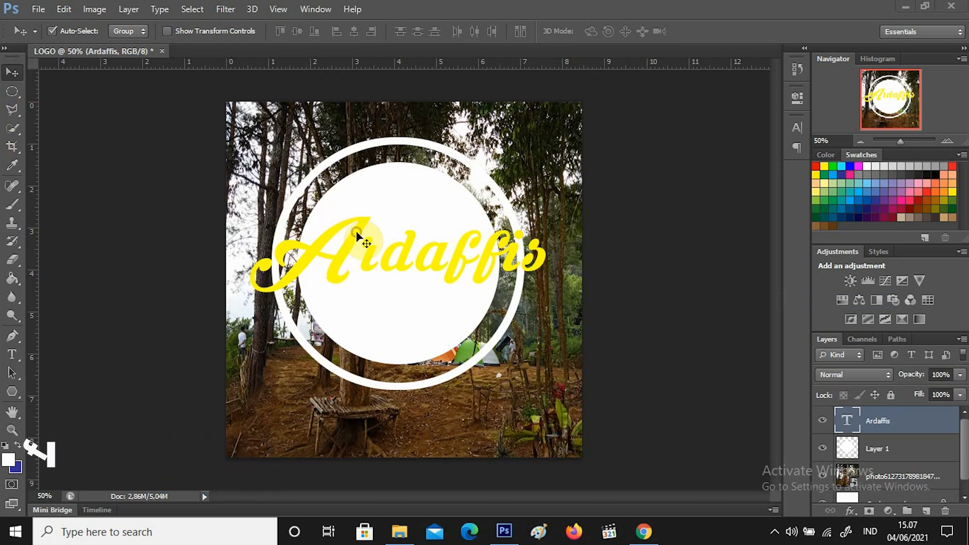
pyautogui.moveTo(357, 233); pyautogui.dragTo(355, 222)
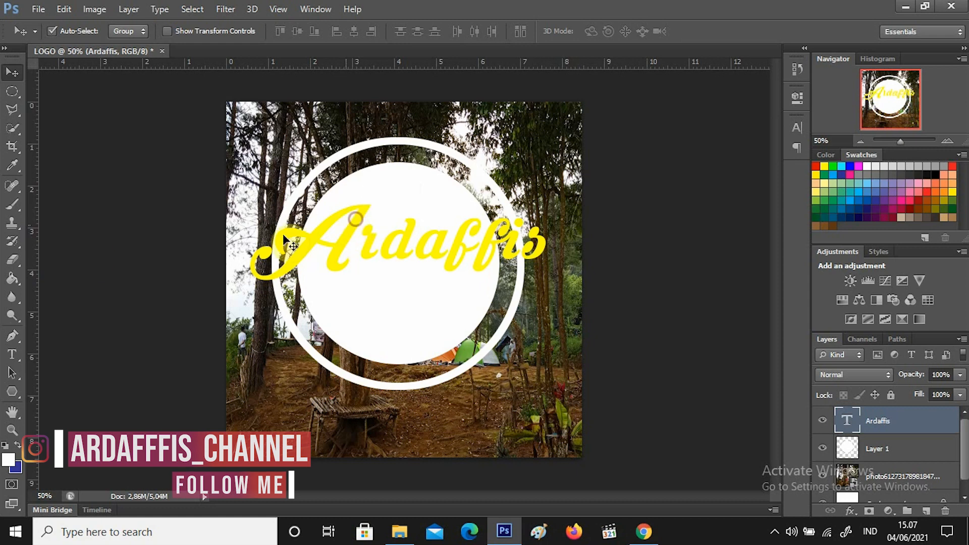
# Append the character "0" to the end of the "Ardaffis" text to add the font's decorative swash underline
pyautogui.click(14, 356)
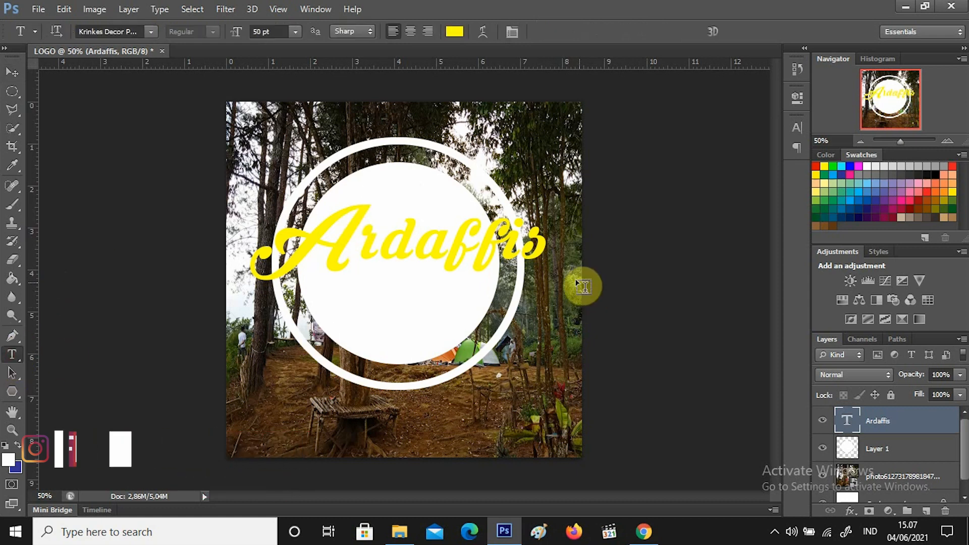
pyautogui.click(542, 241)
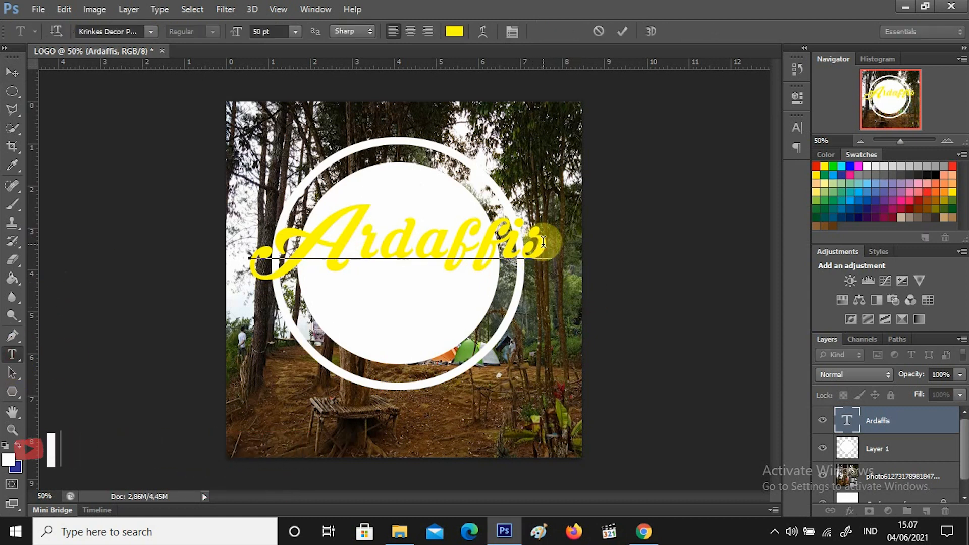
pyautogui.write('0')
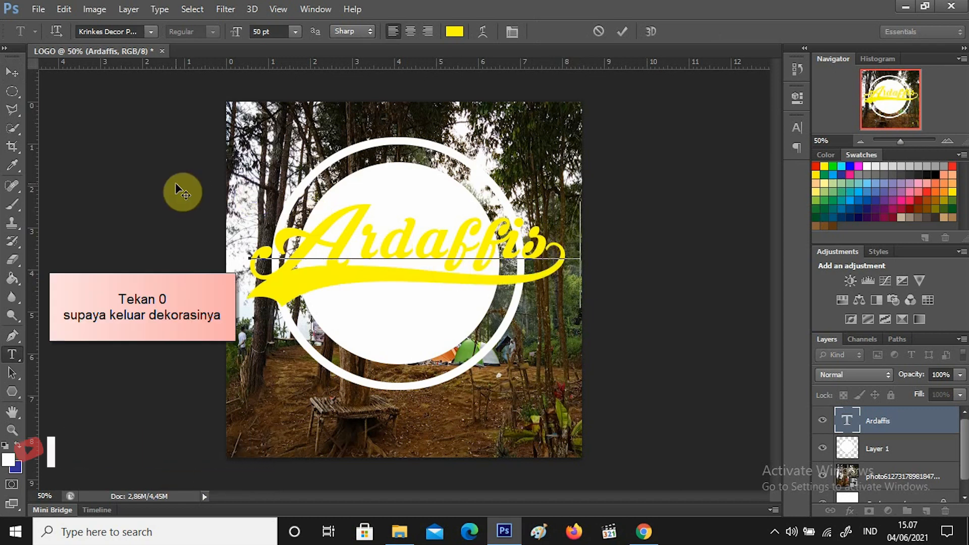
pyautogui.click(18, 78)
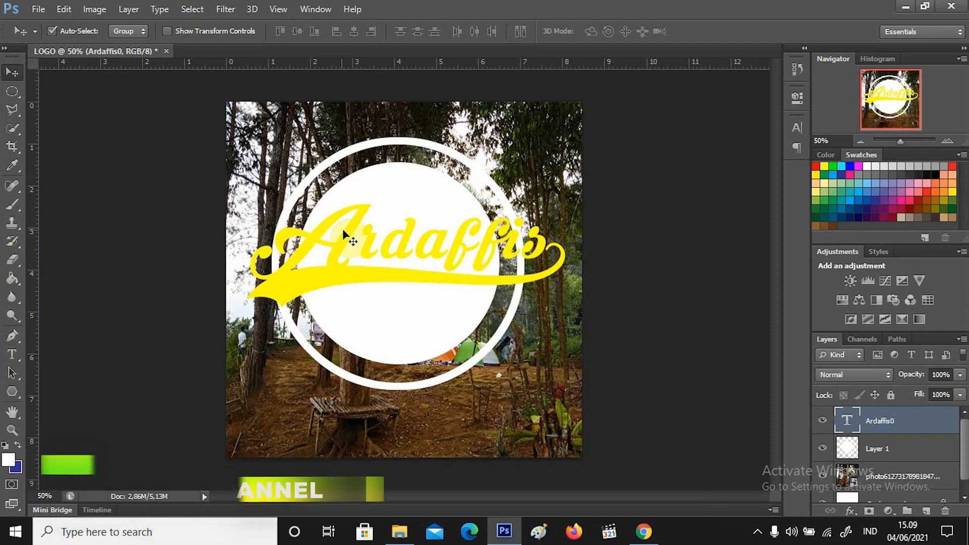
# Replace the capital "A" of the script text with a lowercase "a" and move the text to the right over the circle
pyautogui.click(13, 354)
pyautogui.click(358, 241)
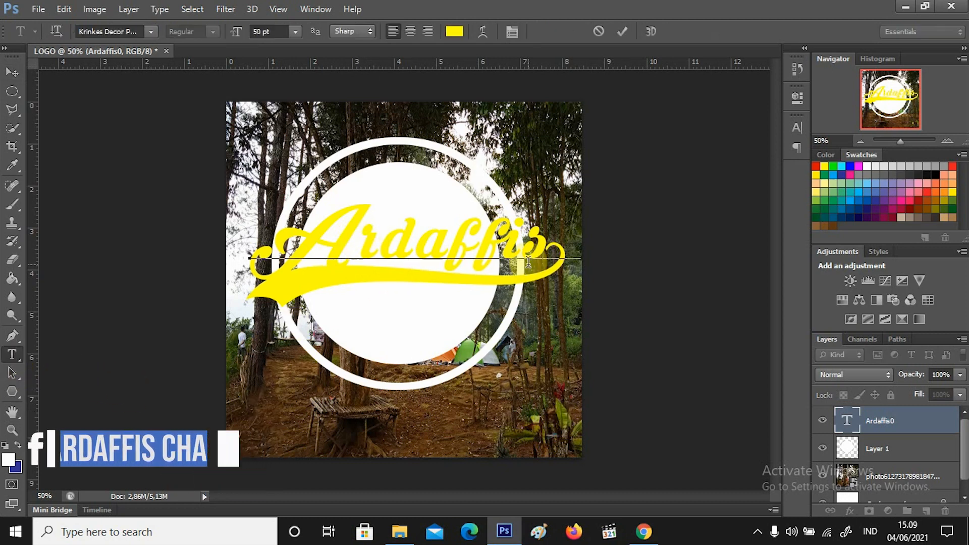
pyautogui.press('Delete')
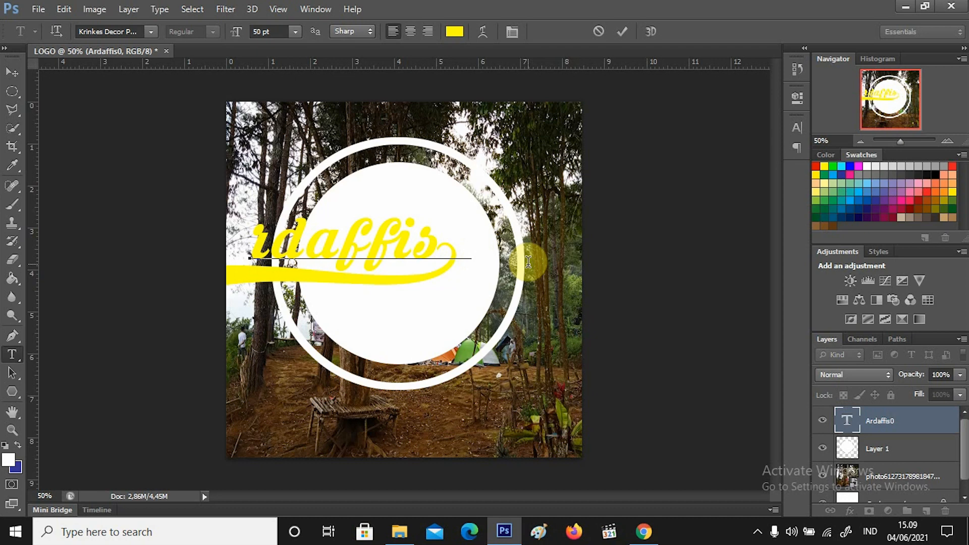
pyautogui.write('a')
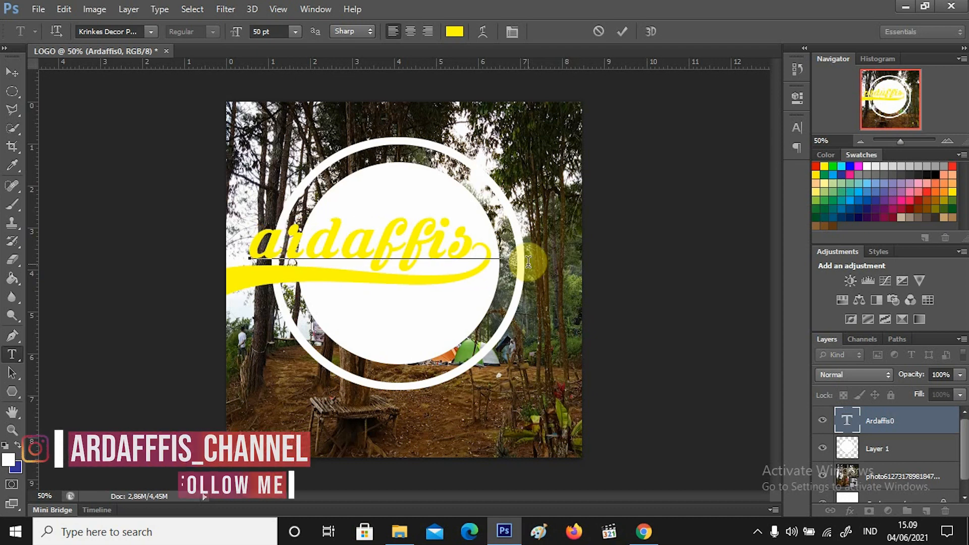
pyautogui.click(13, 80)
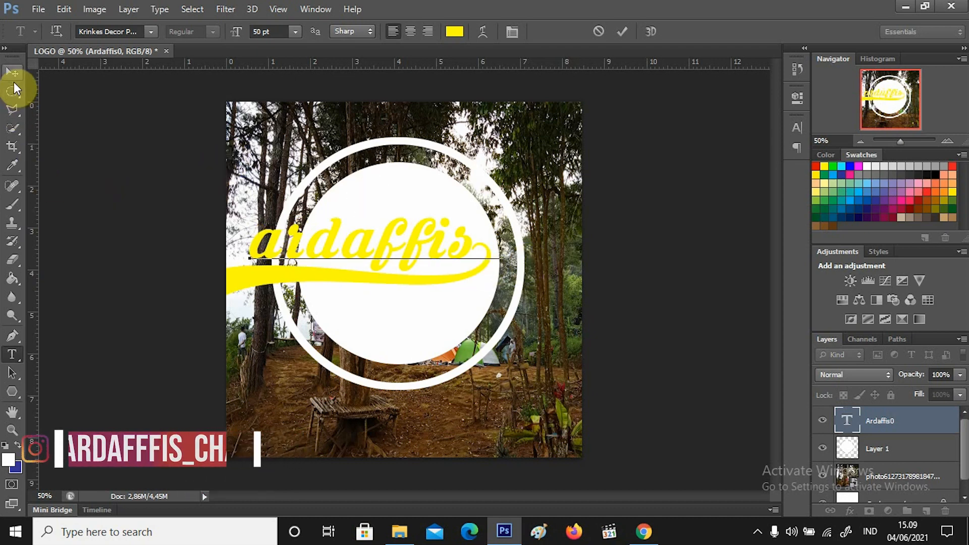
pyautogui.moveTo(425, 239); pyautogui.dragTo(462, 237)
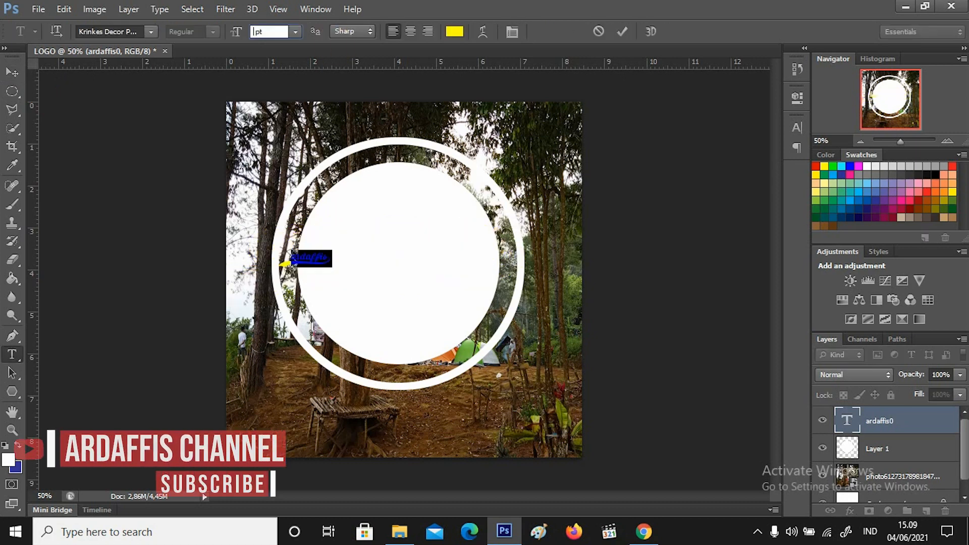
# Enlarge the whole "ardaffis" text with its swash to 60 pt and shift it slightly left across the ring
pyautogui.write('60')
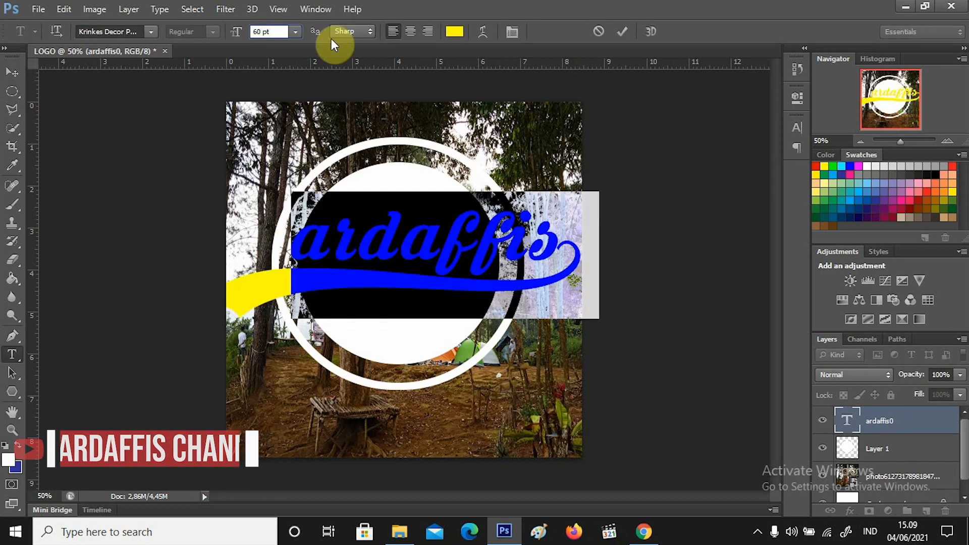
pyautogui.click(10, 75)
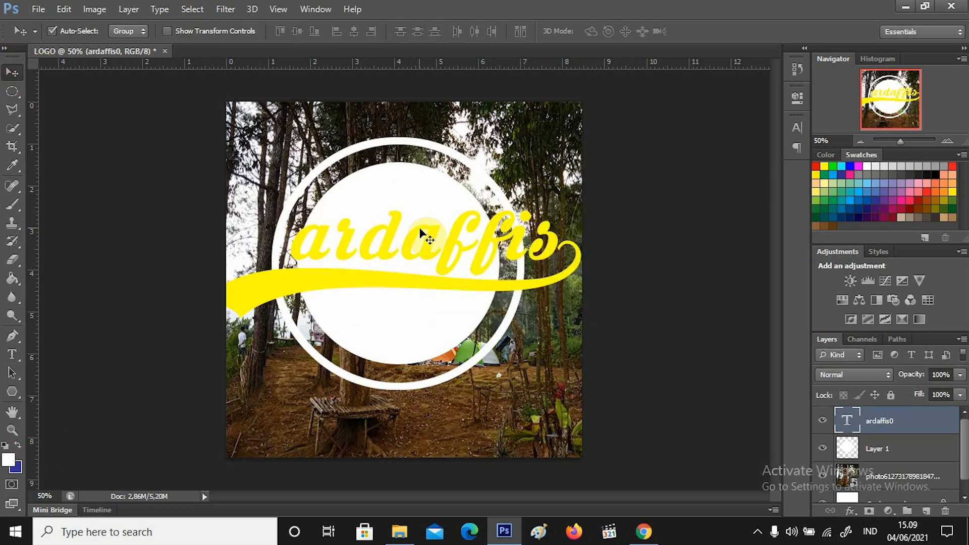
pyautogui.moveTo(460, 242); pyautogui.dragTo(448, 243)
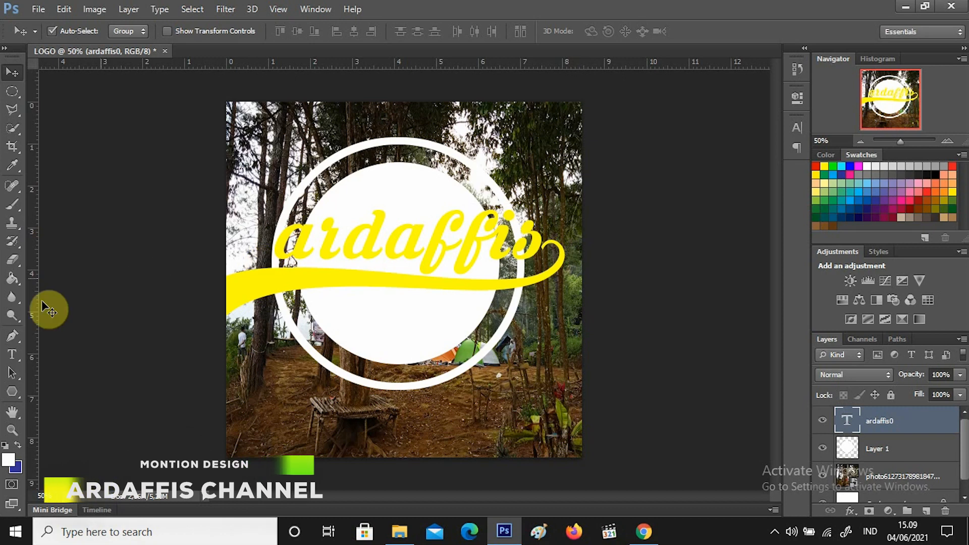
# Set only the letters "ardaffis" to 50 pt, without the swash character, and move the text to the right
pyautogui.click(12, 354)
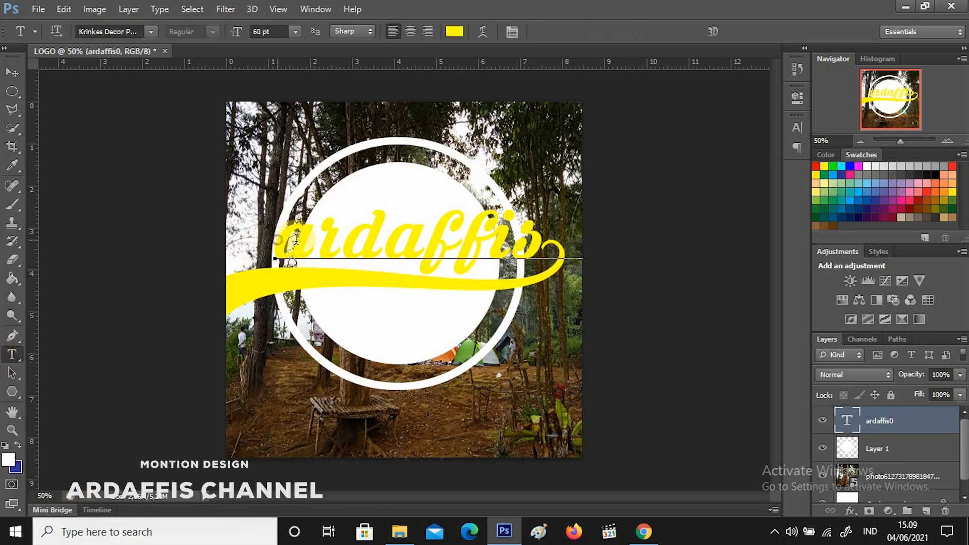
pyautogui.moveTo(277, 237); pyautogui.dragTo(540, 242)
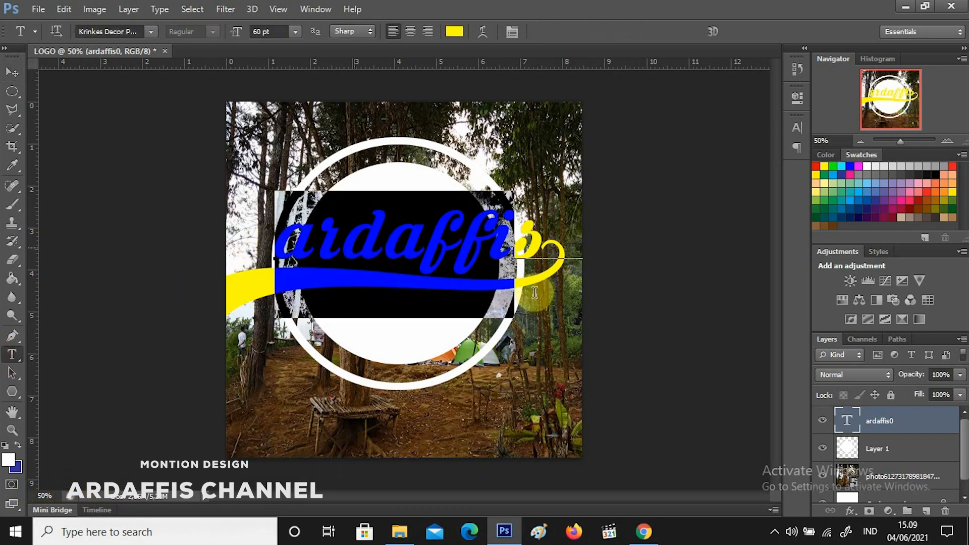
pyautogui.click(256, 32)
pyautogui.press('BackSpace')
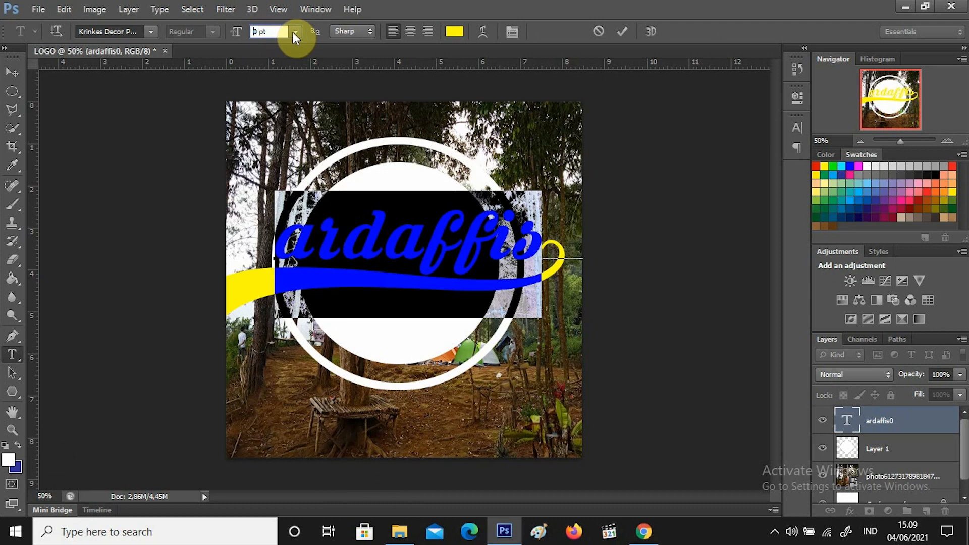
pyautogui.write('50')
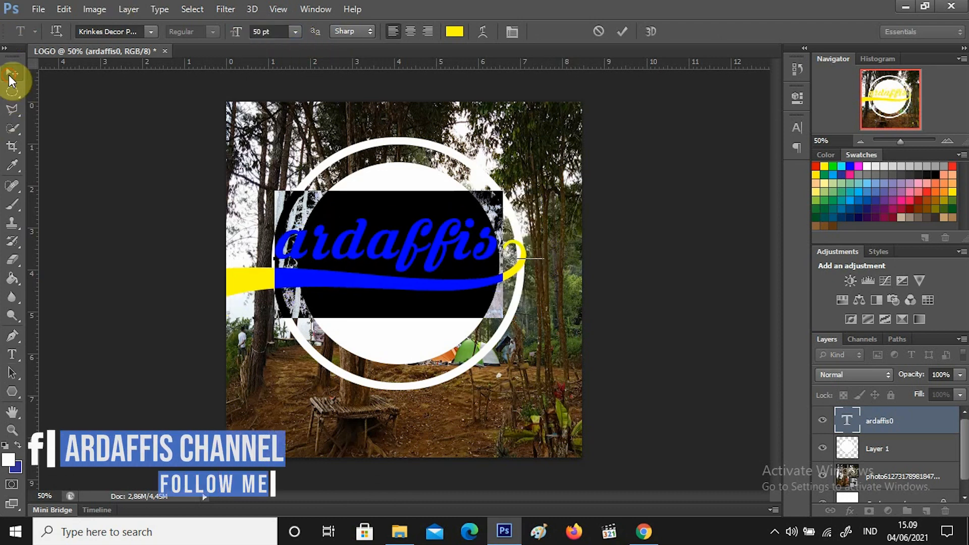
pyautogui.click(11, 76)
pyautogui.moveTo(416, 250); pyautogui.dragTo(461, 248)
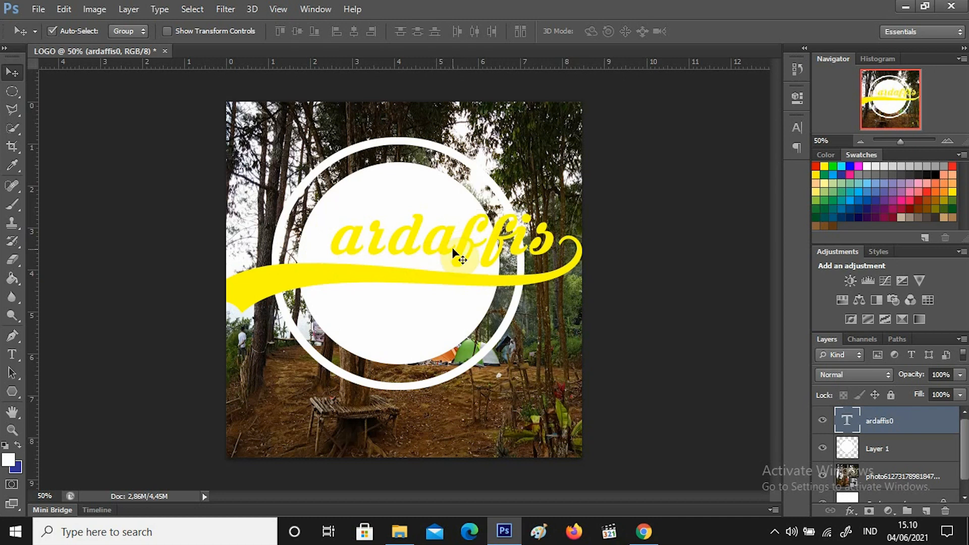
# Set the trailing swash character to 50 pt and reposition the whole text so it spans the white disc and ring
pyautogui.click(19, 352)
pyautogui.moveTo(573, 254); pyautogui.dragTo(589, 298)
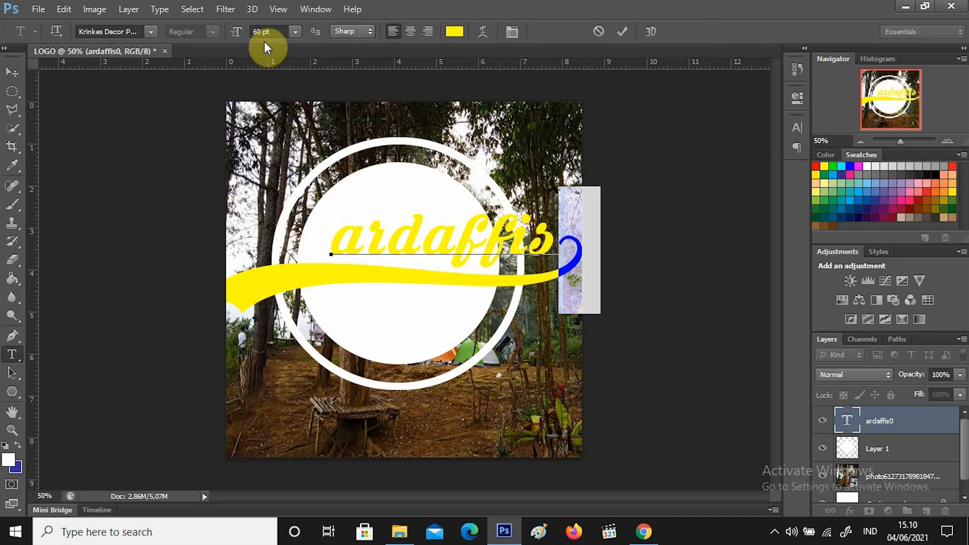
pyautogui.press('BackSpace')
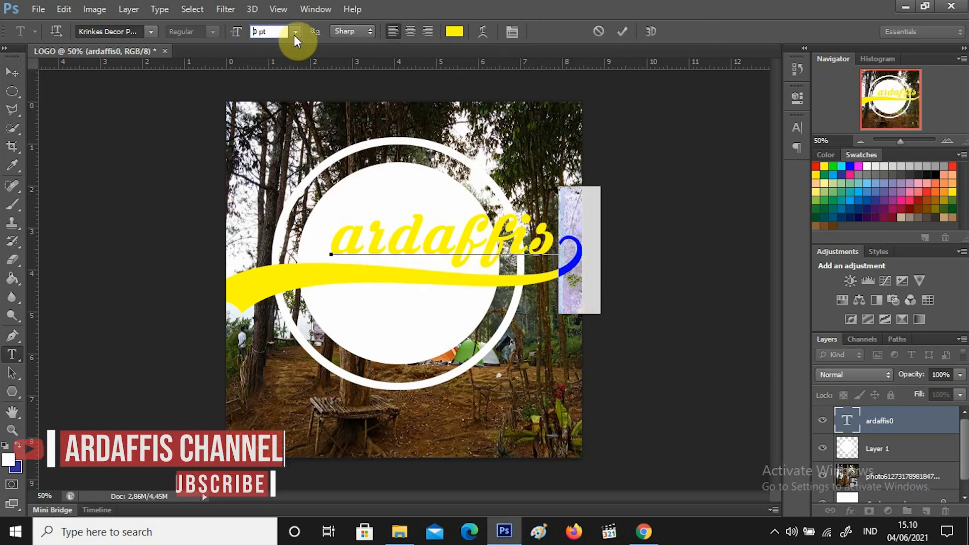
pyautogui.write('5')
pyautogui.press('Return')
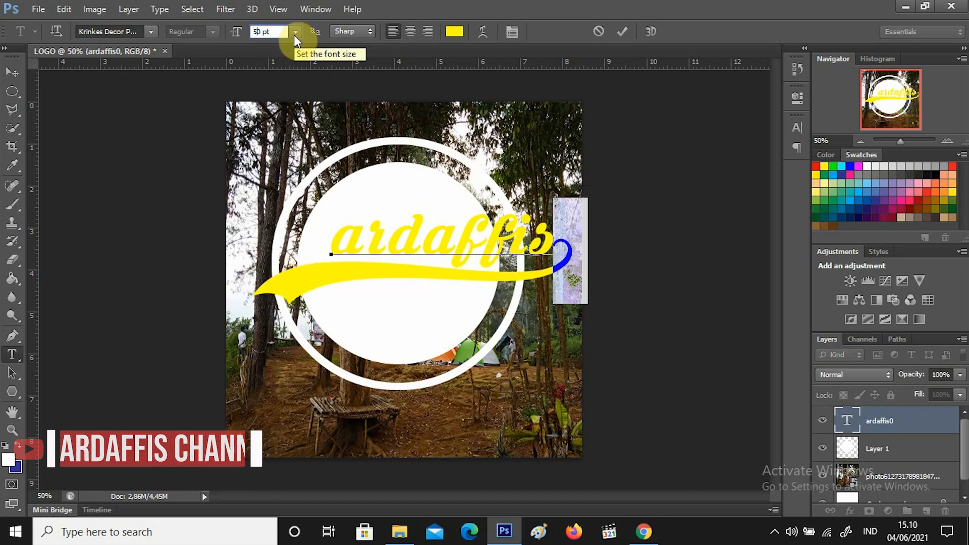
pyautogui.click(16, 77)
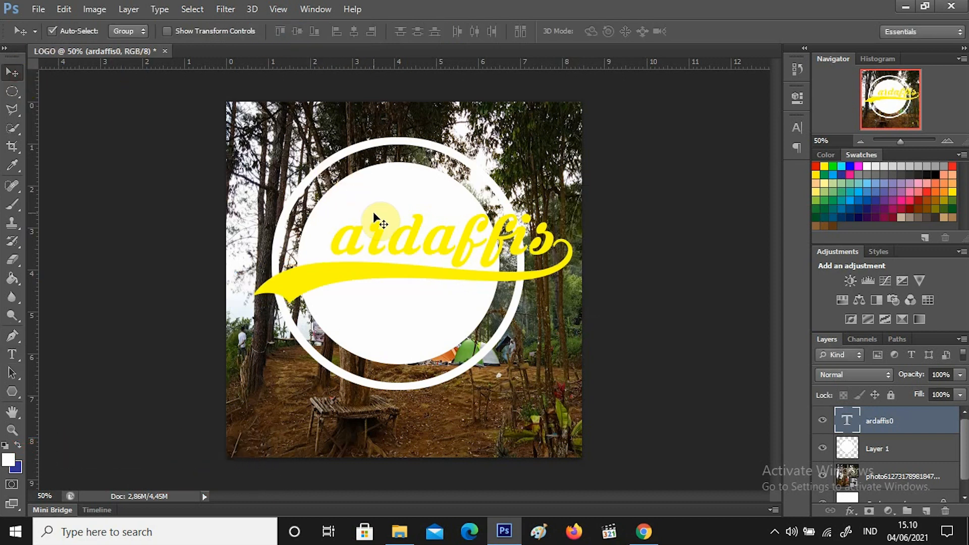
pyautogui.moveTo(420, 242); pyautogui.dragTo(393, 255)
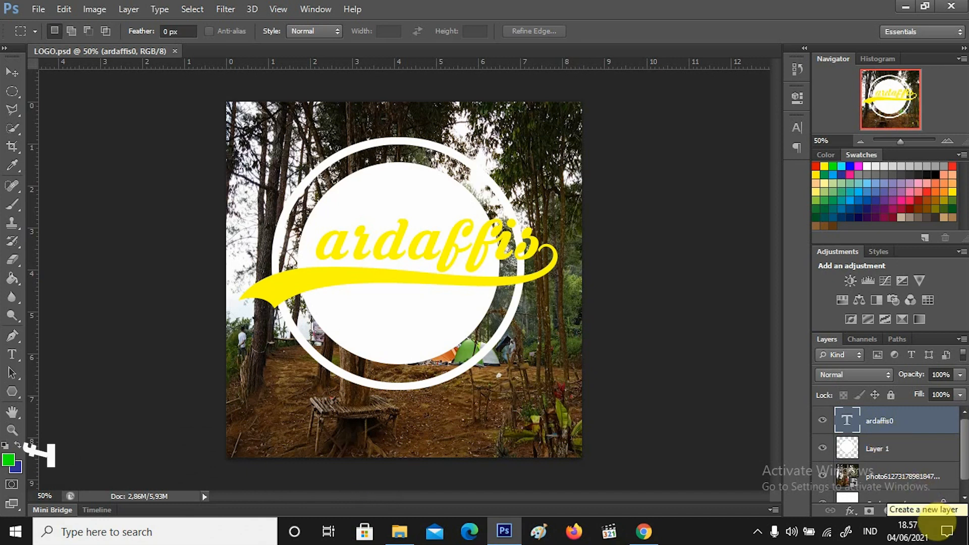
# Add a new empty layer above the ardaffis0 text layer and merge the two into one pixel layer
pyautogui.click(926, 511)
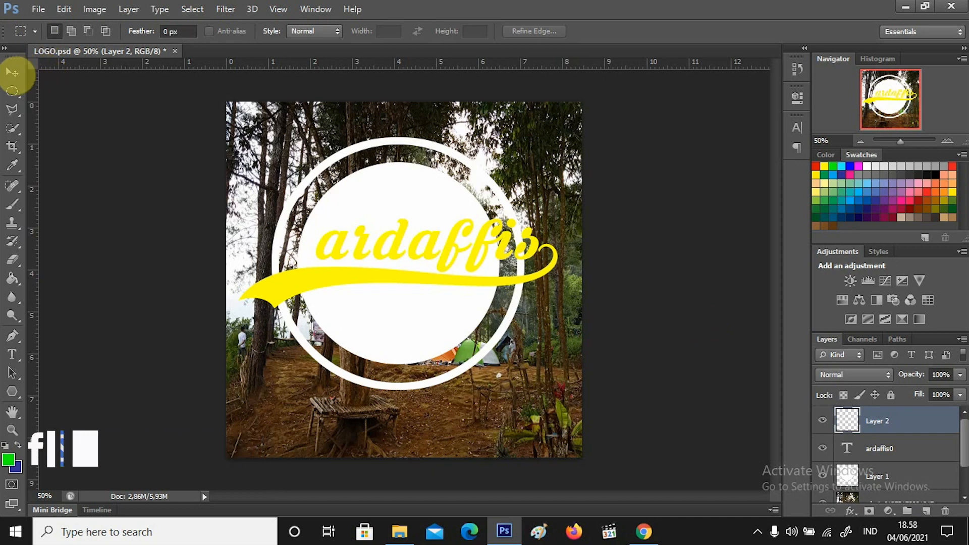
pyautogui.click(12, 73)
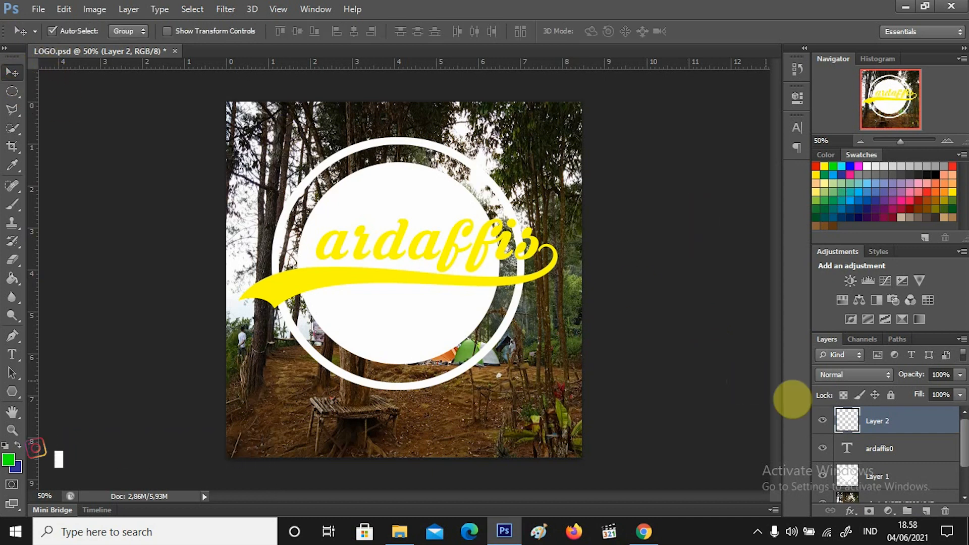
pyautogui.click(878, 455)
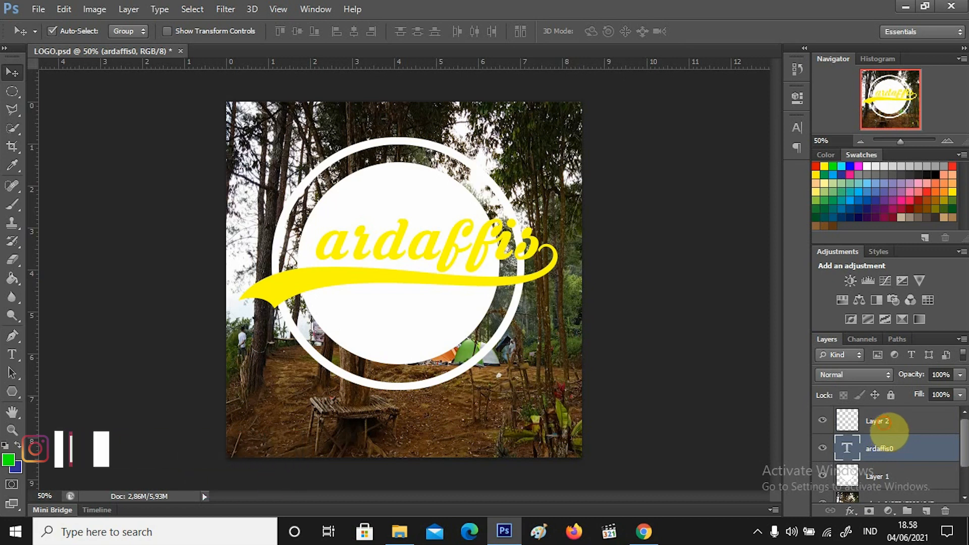
pyautogui.keyDown('shift'); pyautogui.click(888, 429); pyautogui.keyUp('shift')
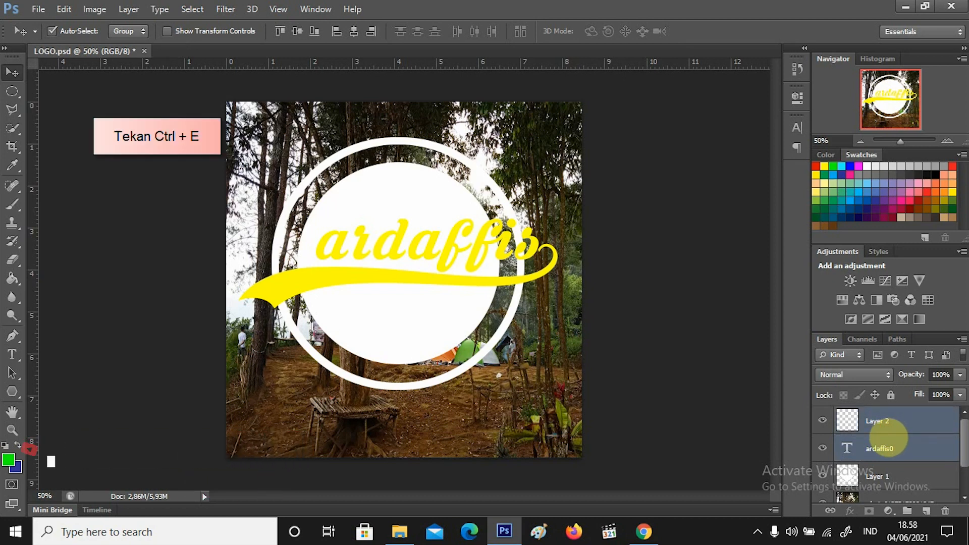
pyautogui.hotkey('ctrl', 'e')
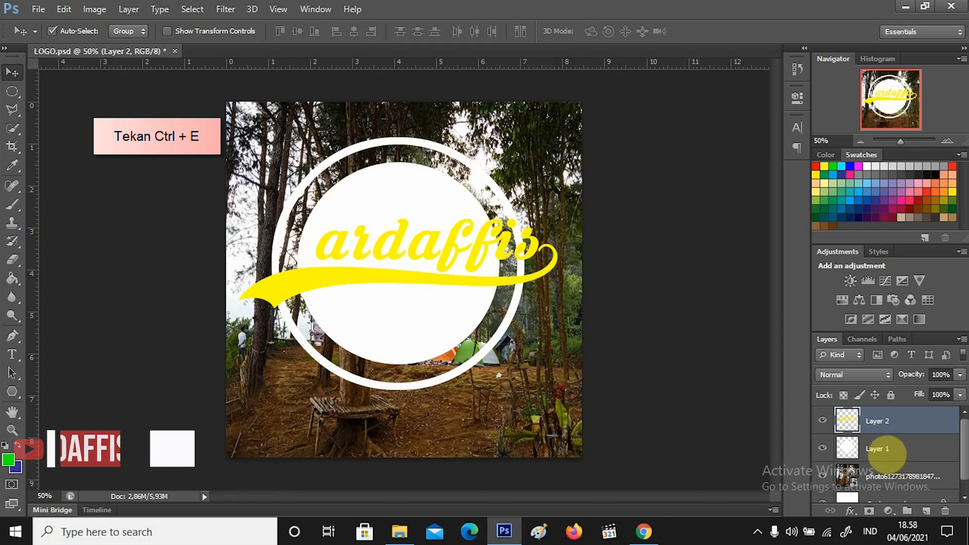
# Check what Layer 2 and Layer 1 each contain by briefly hiding and showing them
pyautogui.click(823, 420)
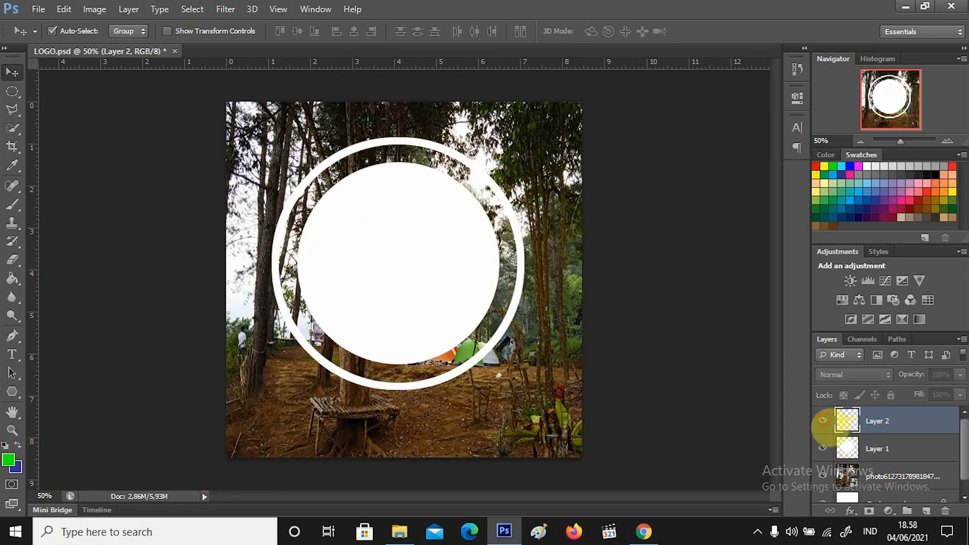
pyautogui.click(824, 419)
pyautogui.click(822, 448)
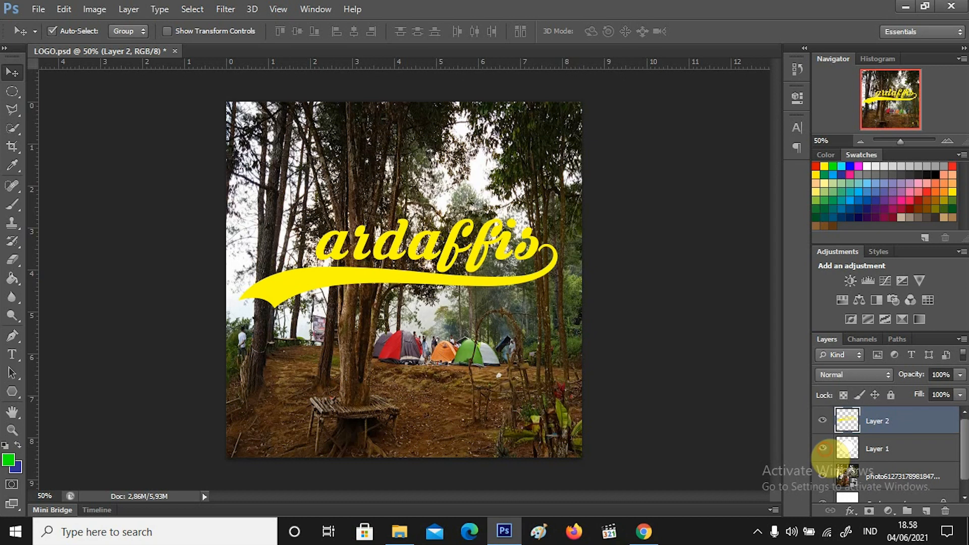
pyautogui.click(823, 447)
pyautogui.click(850, 447)
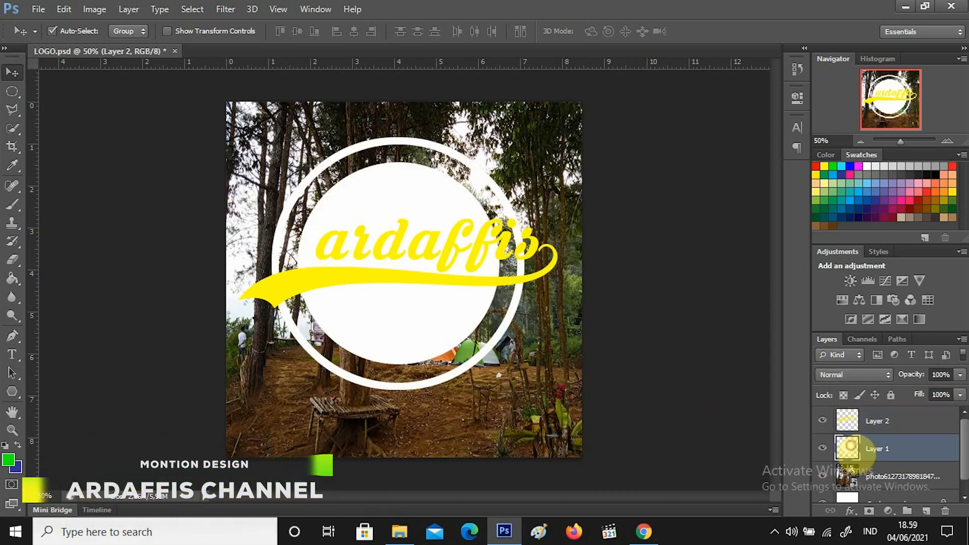
# Select the pixels of the yellow lettering on Layer 2 and delete that area from the white disc and ring on Layer 1
pyautogui.click(854, 427)
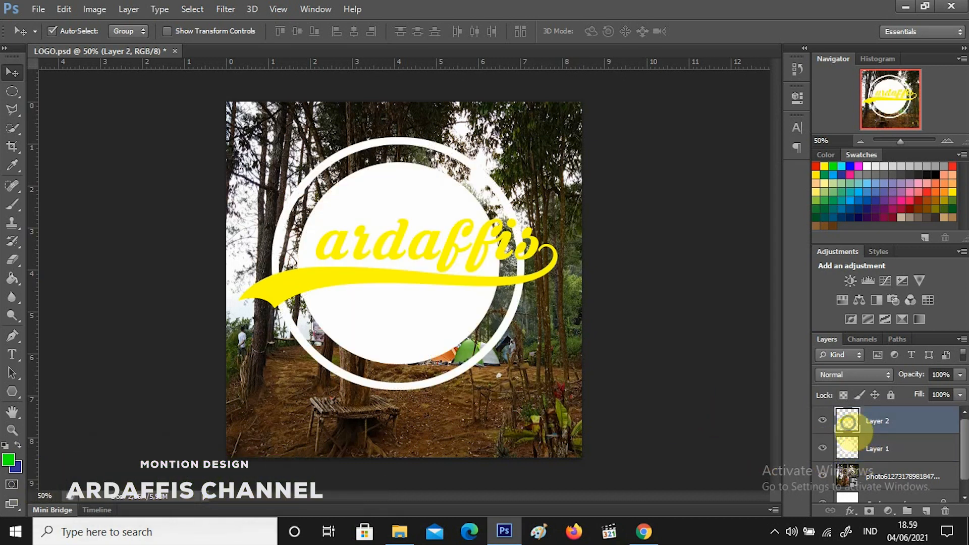
pyautogui.rightClick(863, 434)
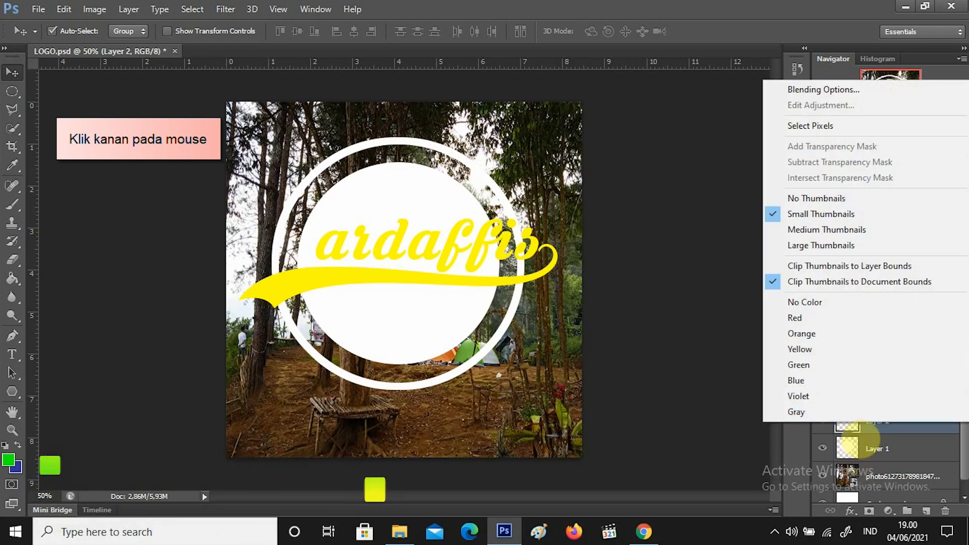
pyautogui.click(807, 126)
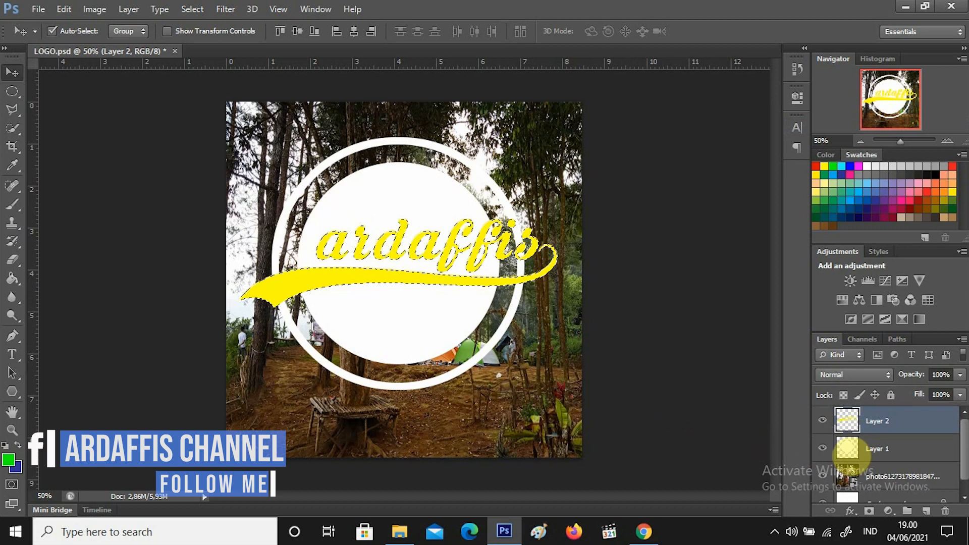
pyautogui.click(853, 454)
pyautogui.press('Delete')
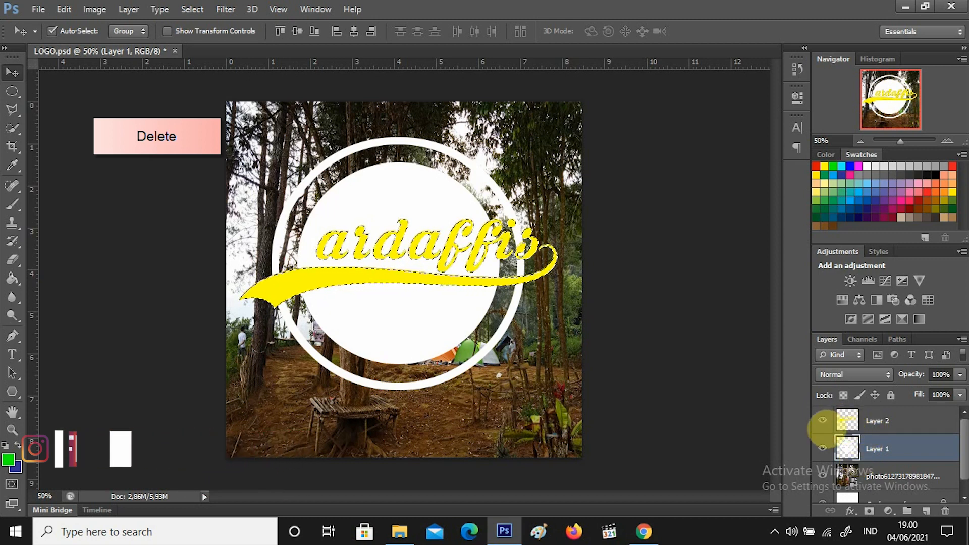
pyautogui.click(822, 421)
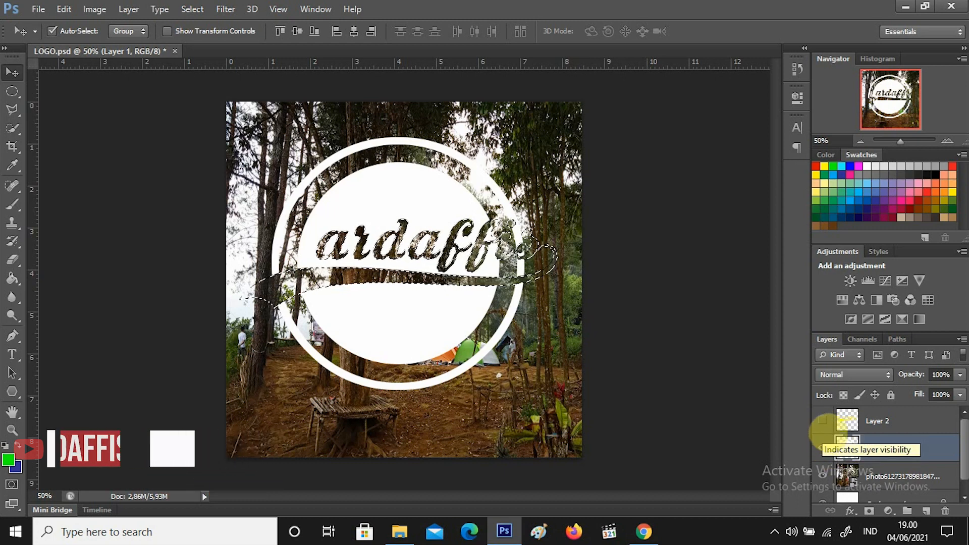
pyautogui.click(822, 420)
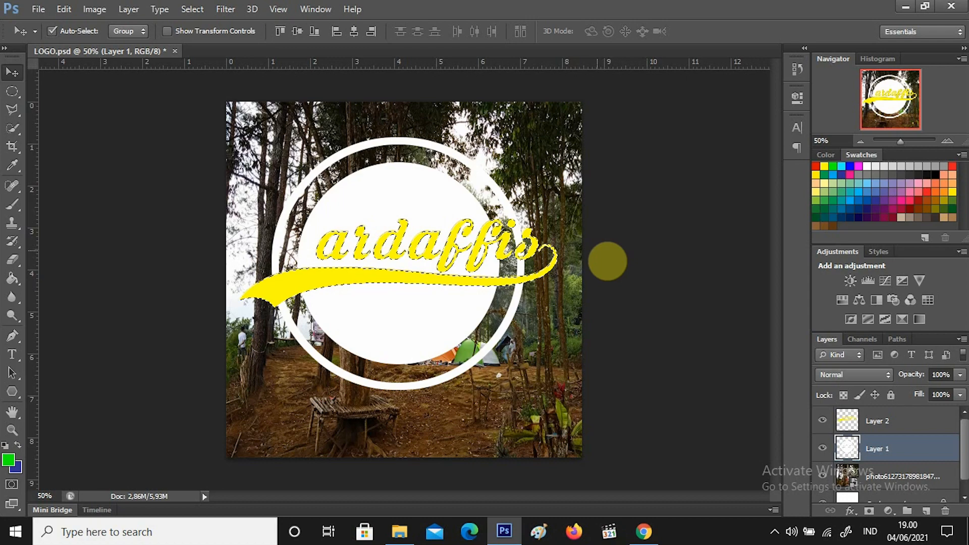
# Hide Layer 2 and stroke the lettering selection on Layer 1 with a 5 px yellow outline positioned outside
pyautogui.press('m')
pyautogui.click(823, 420)
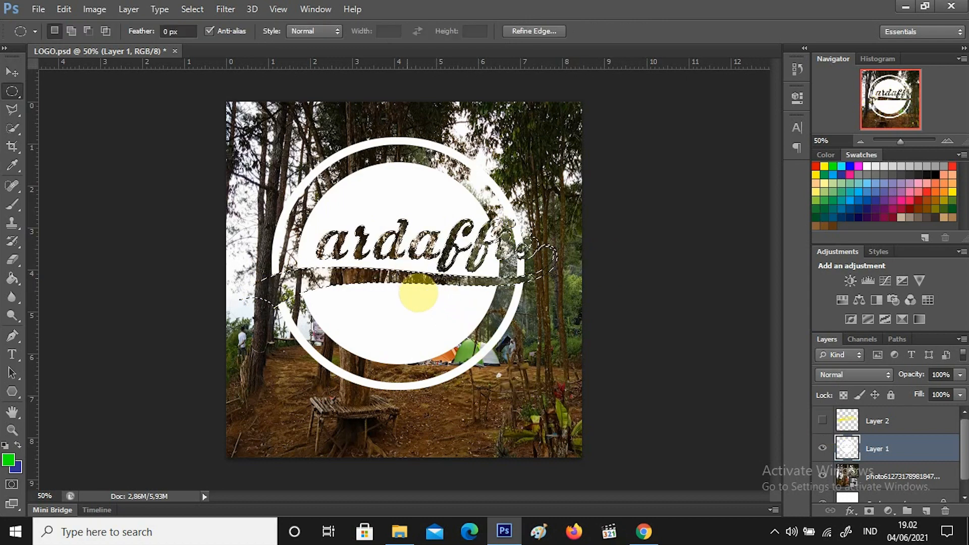
pyautogui.rightClick(467, 289)
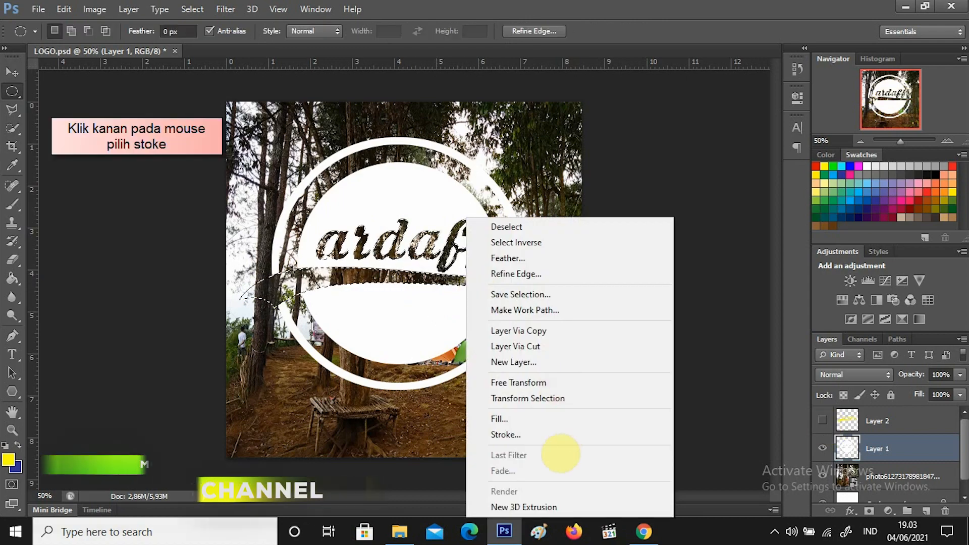
pyautogui.click(558, 436)
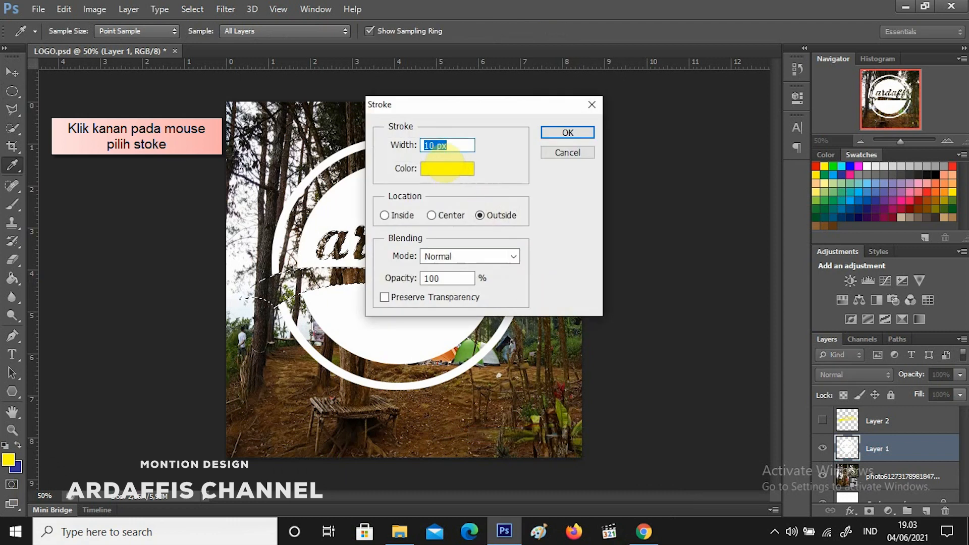
pyautogui.doubleClick(433, 145)
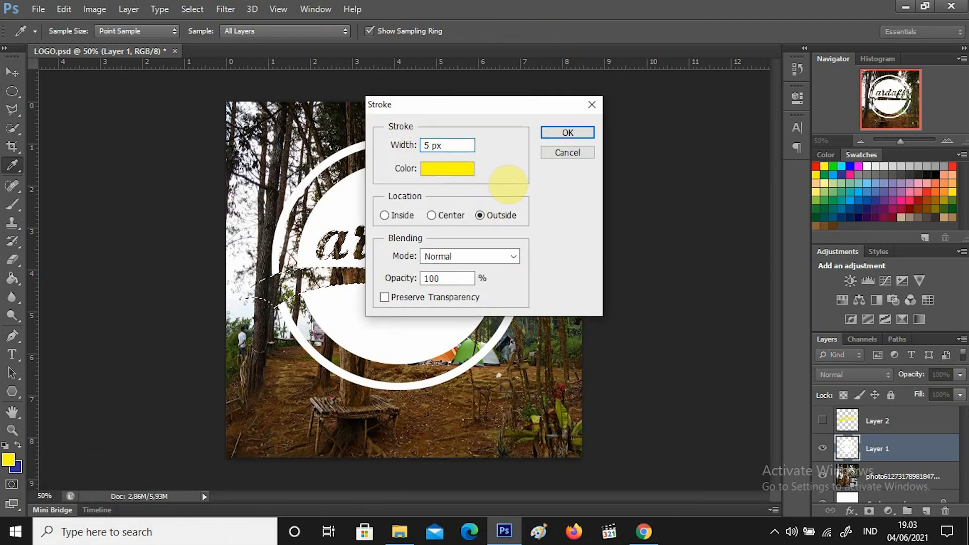
pyautogui.write('5')
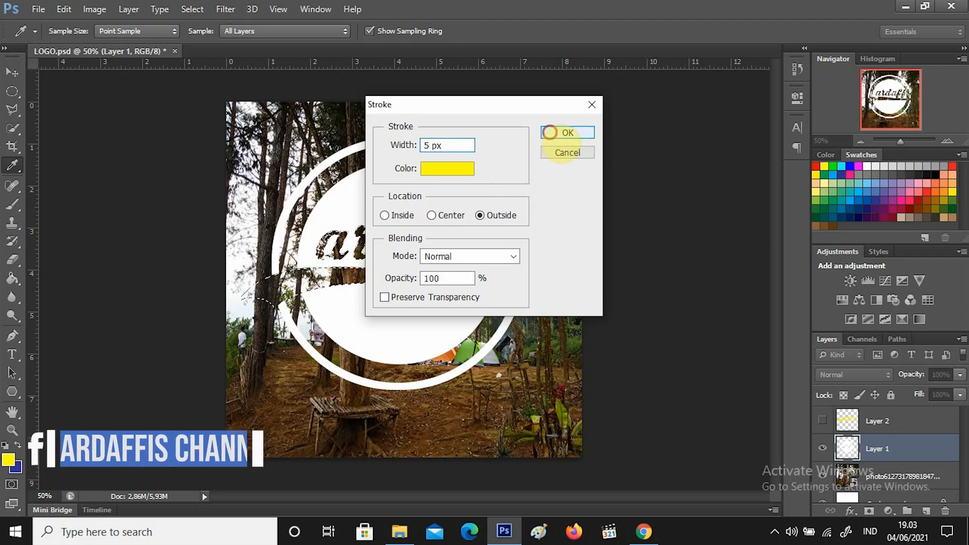
pyautogui.click(555, 133)
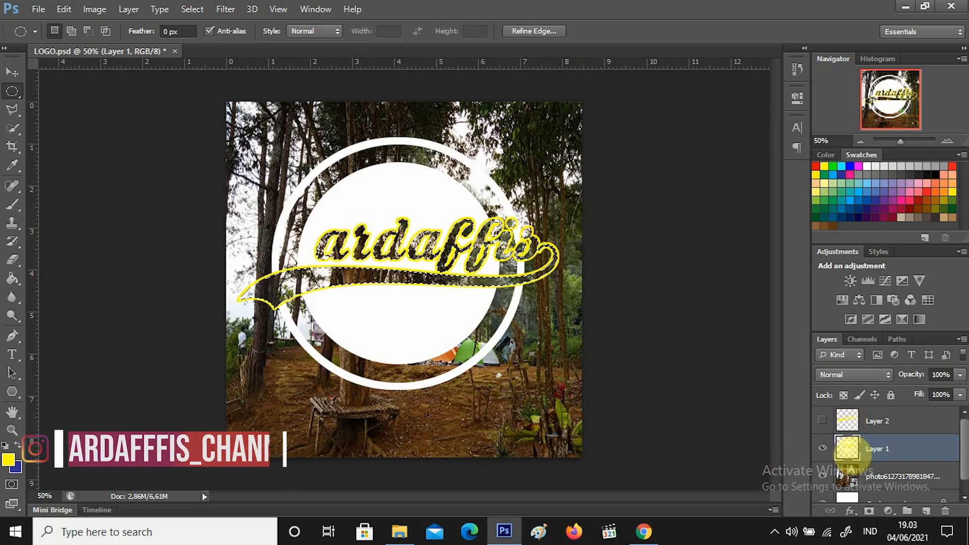
# Stroke the same selection on Layer 1 again with a 10 px yellow outside outline and deselect it
pyautogui.rightClick(478, 280)
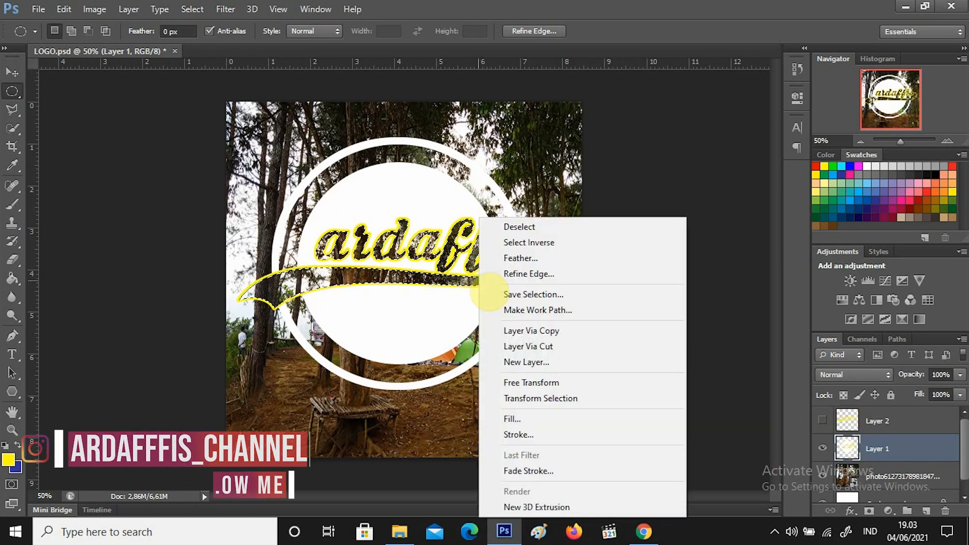
pyautogui.click(545, 438)
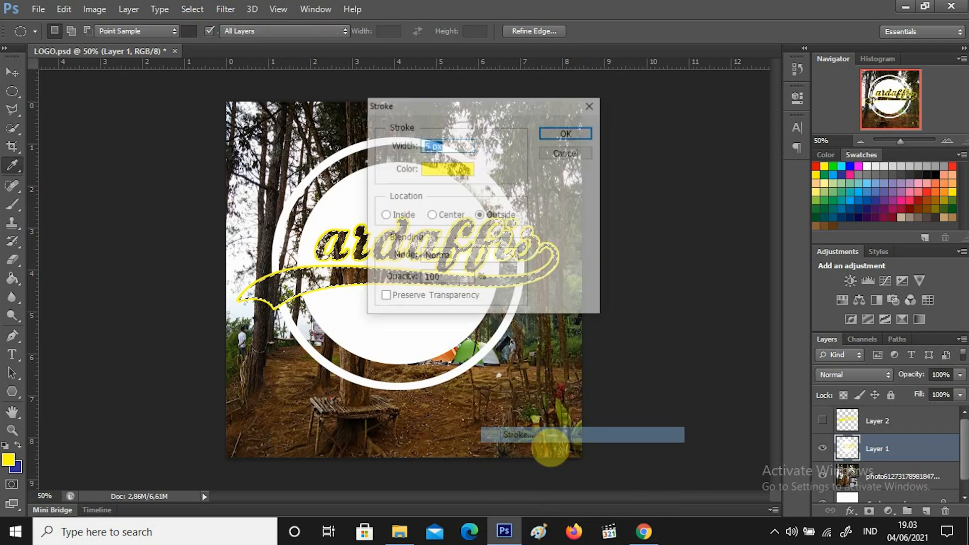
pyautogui.click(432, 146)
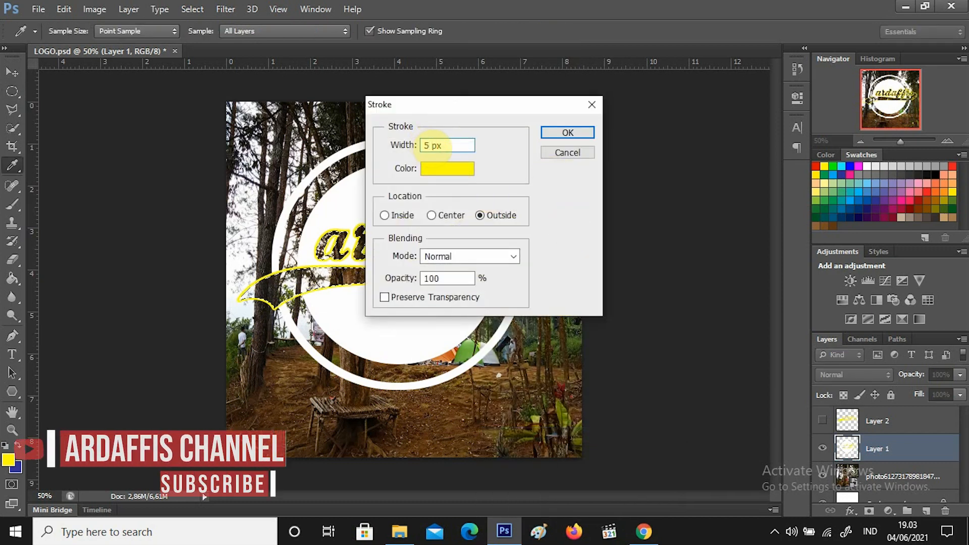
pyautogui.press('BackSpace')
pyautogui.write('10')
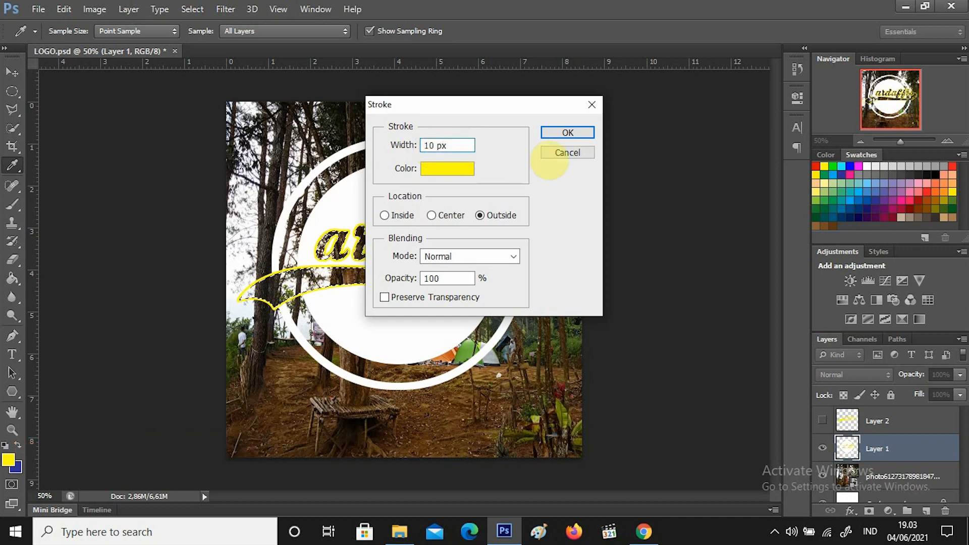
pyautogui.click(557, 131)
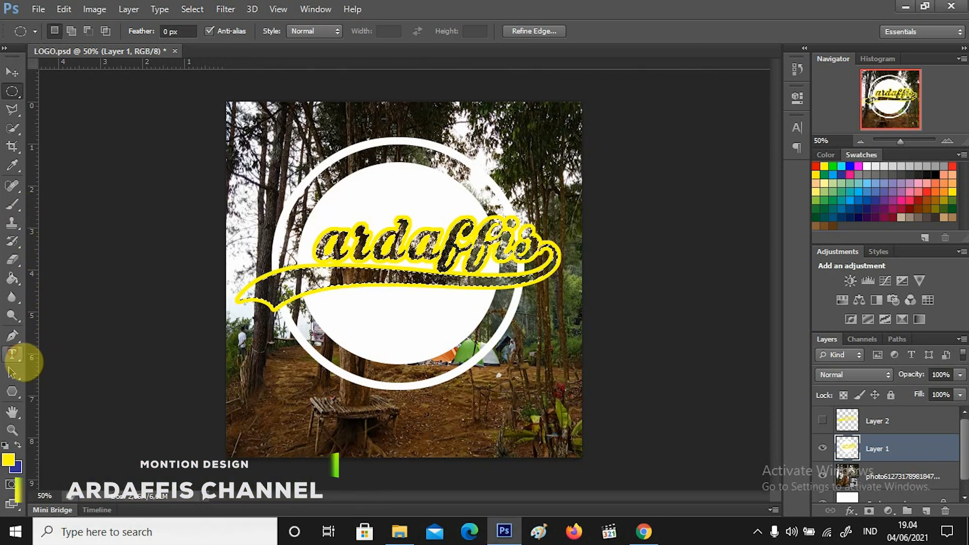
pyautogui.click(363, 318)
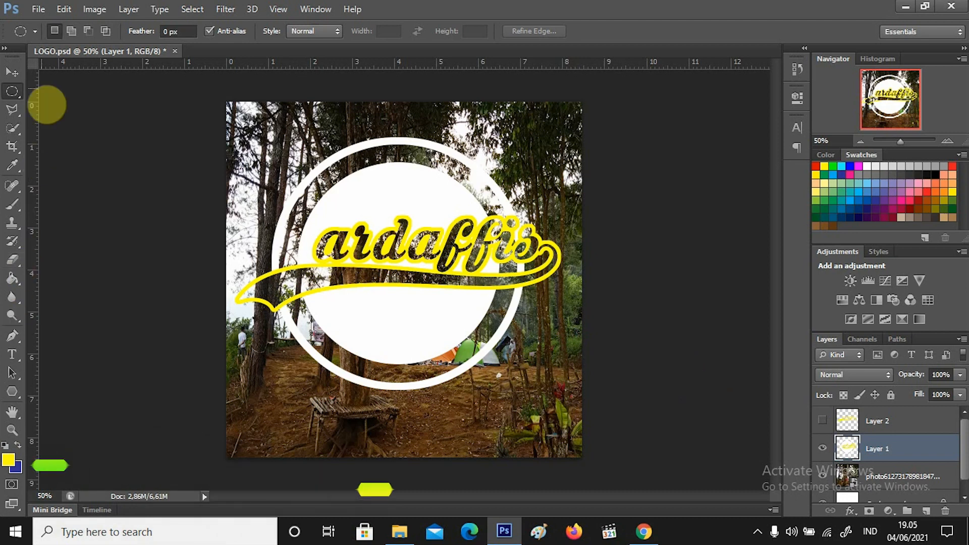
# Add the yellow text "channel" above Layer 2 and move it beneath the swash so the whole word fits on the canvas
pyautogui.click(14, 73)
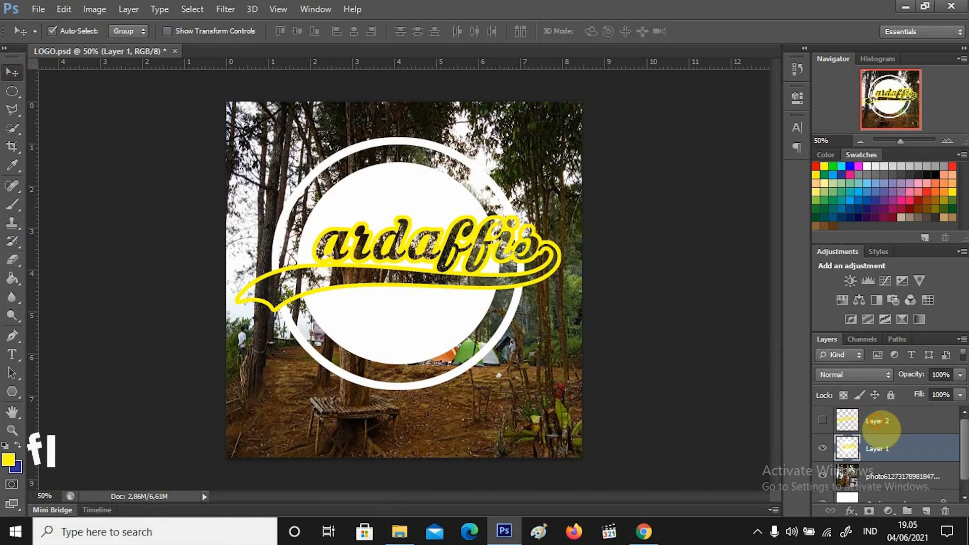
pyautogui.click(877, 423)
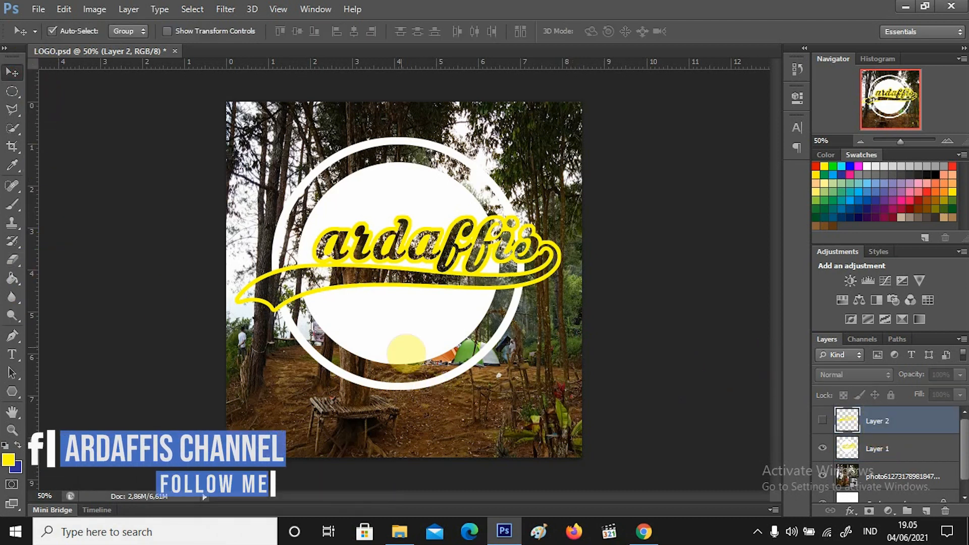
pyautogui.click(12, 354)
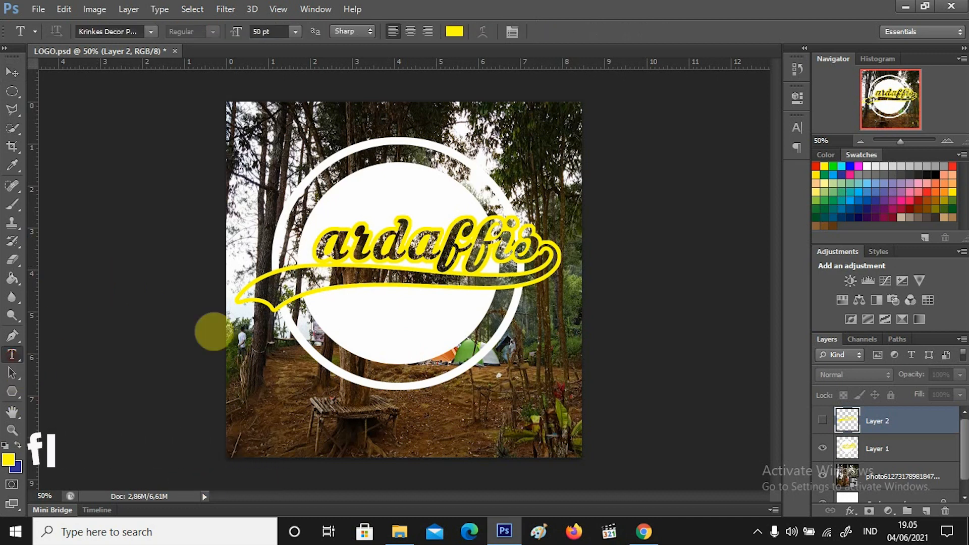
pyautogui.click(425, 327)
pyautogui.write('c')
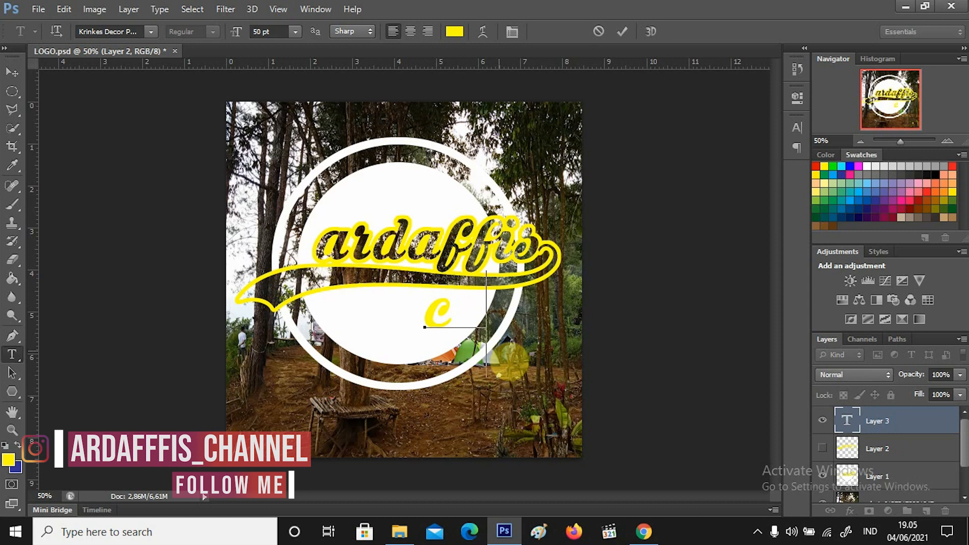
pyautogui.write('hann')
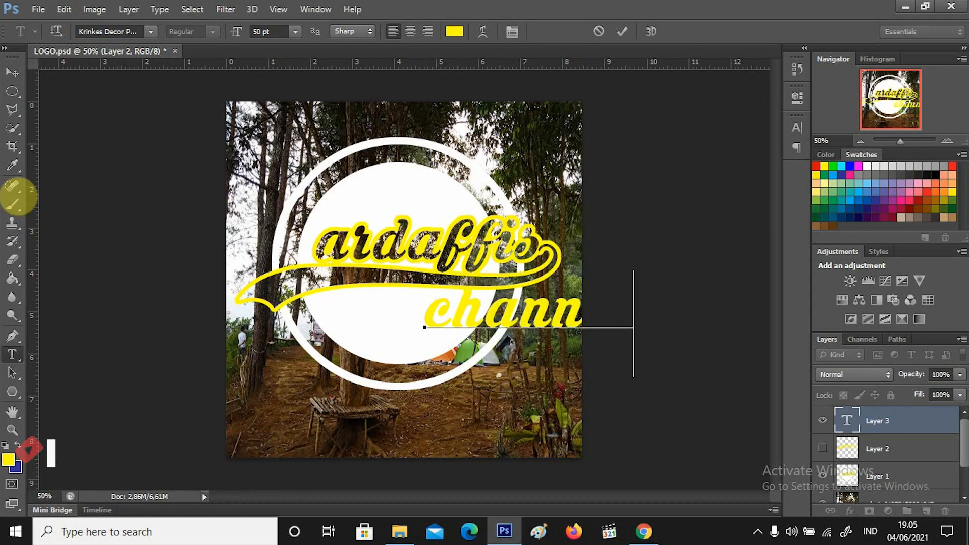
pyautogui.click(12, 72)
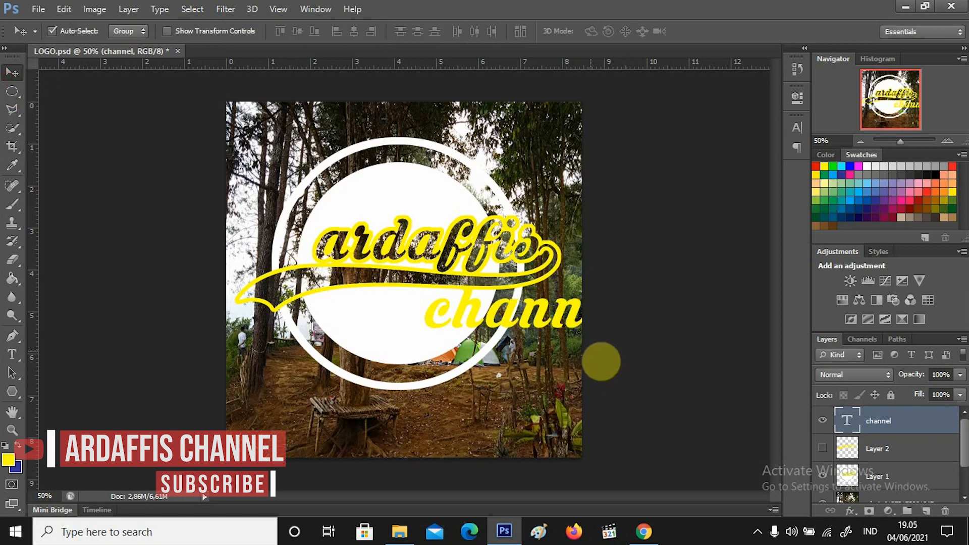
pyautogui.moveTo(559, 326); pyautogui.dragTo(493, 329)
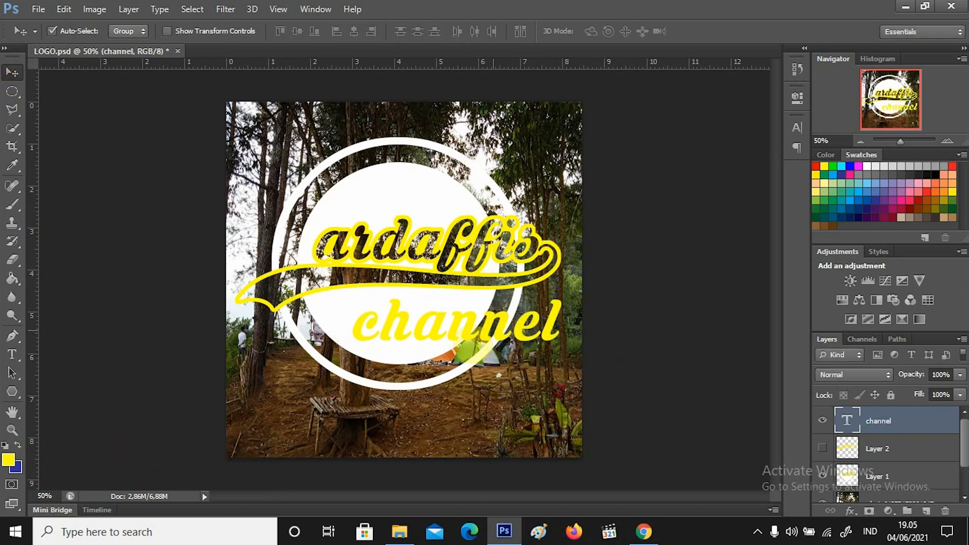
# Set the "channel" text to 30 pt and position it on the white disc just beneath the swash
pyautogui.click(12, 354)
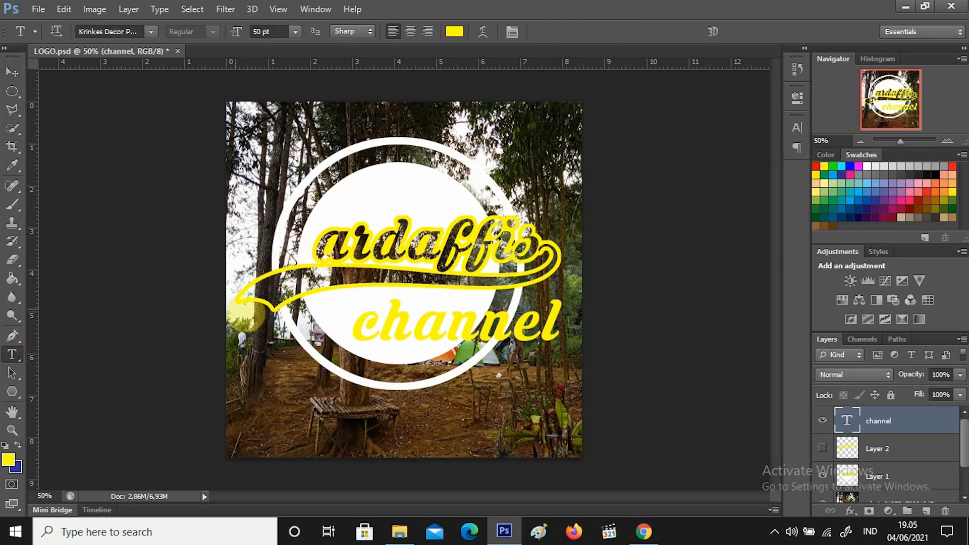
pyautogui.moveTo(356, 335); pyautogui.dragTo(617, 368)
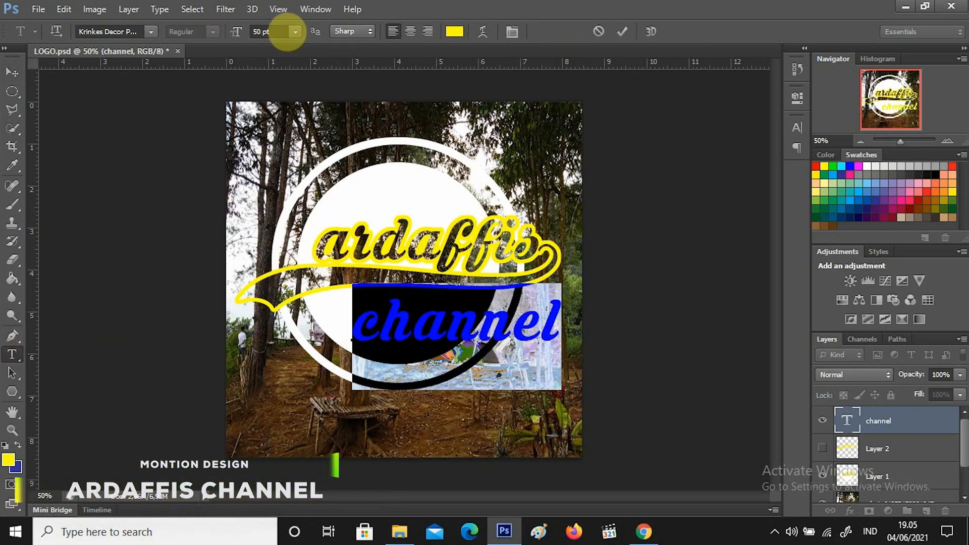
pyautogui.click(259, 34)
pyautogui.press('BackSpace')
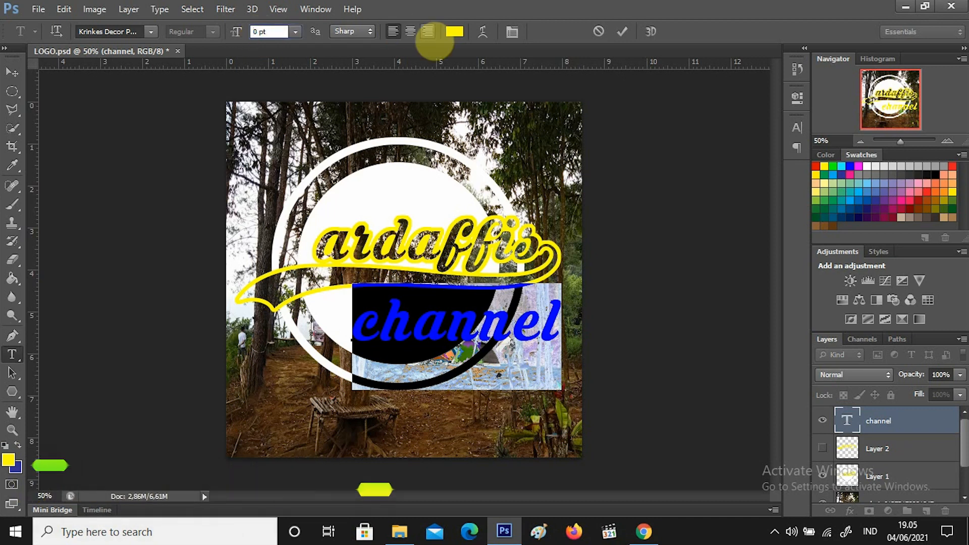
pyautogui.write('4')
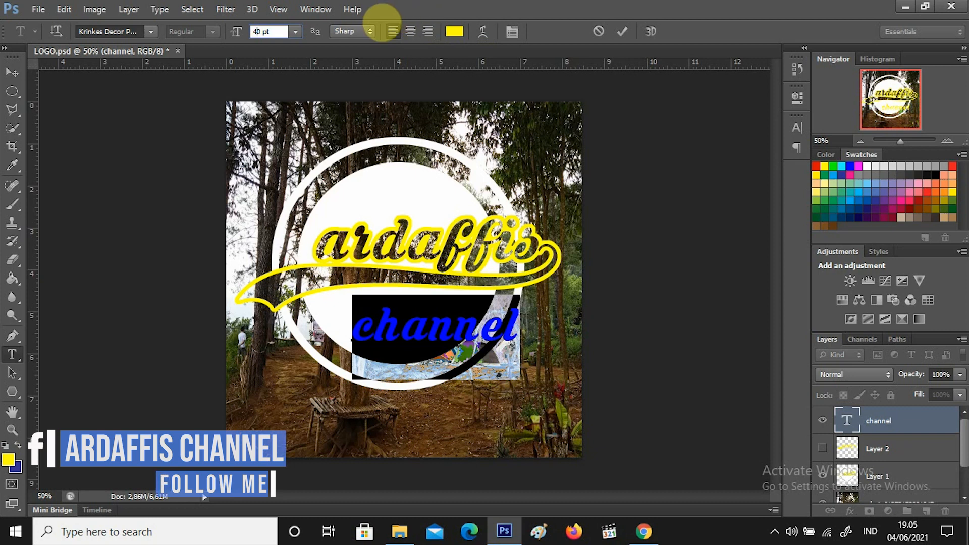
pyautogui.write('3')
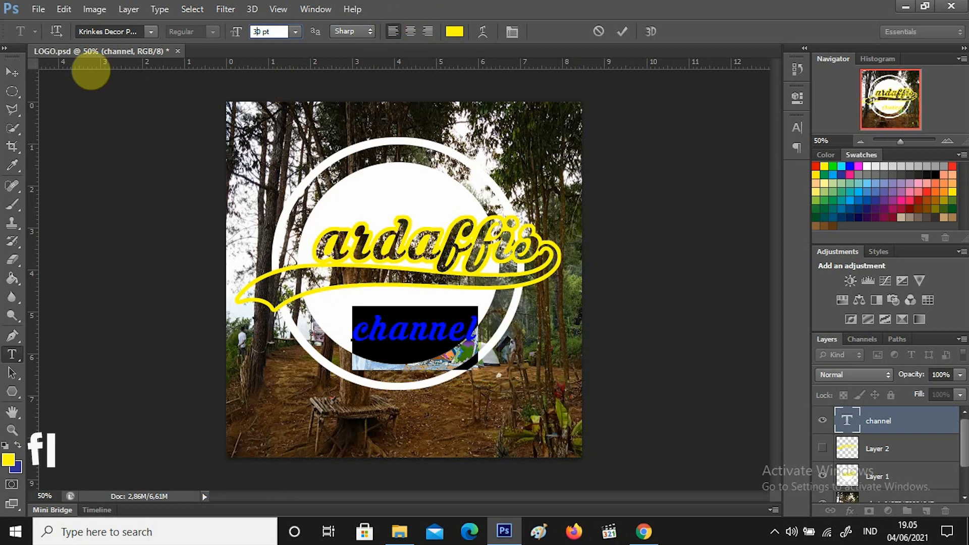
pyautogui.click(12, 72)
pyautogui.moveTo(436, 330)
pyautogui.mouseDown()
pyautogui.moveTo(505, 317)
pyautogui.moveTo(448, 326)
pyautogui.mouseUp()
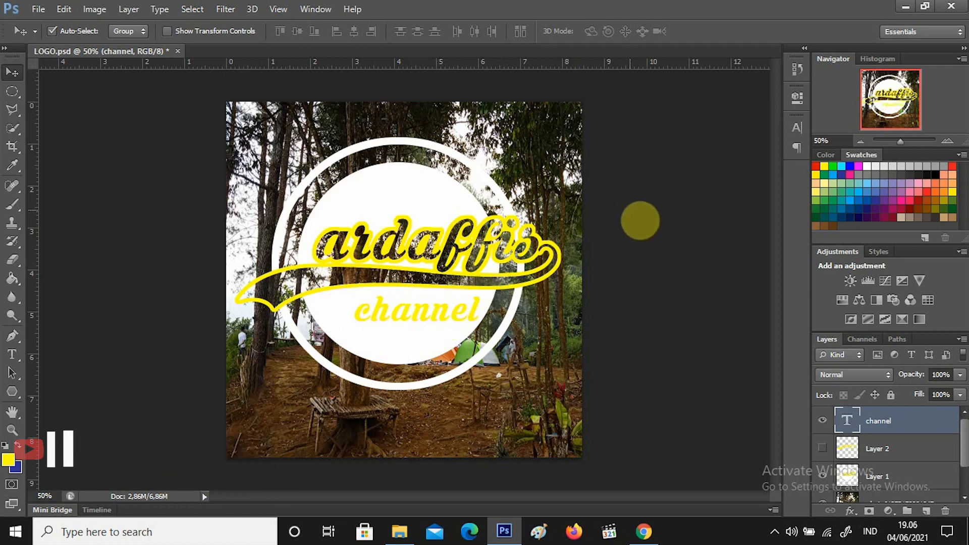
pyautogui.moveTo(439, 312); pyautogui.dragTo(441, 309)
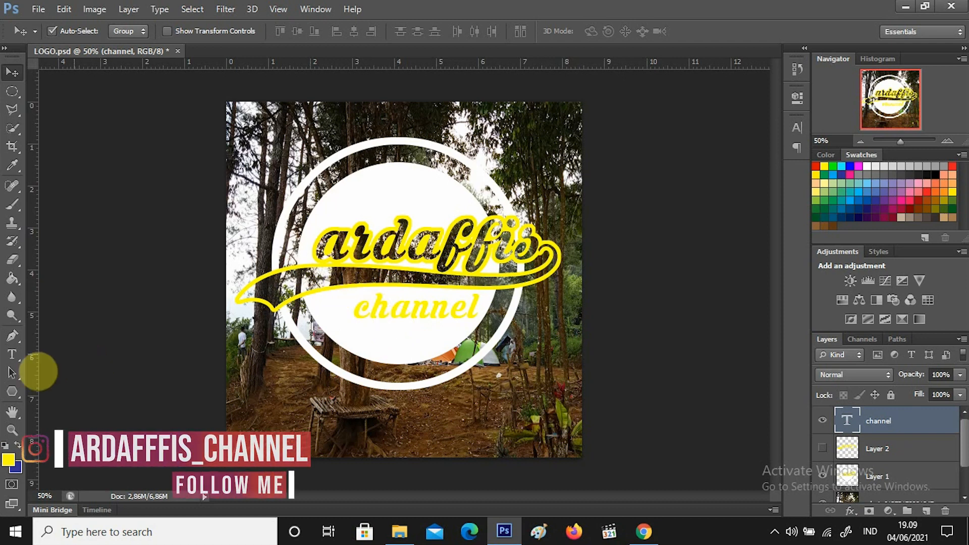
# Try the "channel" text at 50 pt, centred across the lower part of the white disc
pyautogui.click(12, 354)
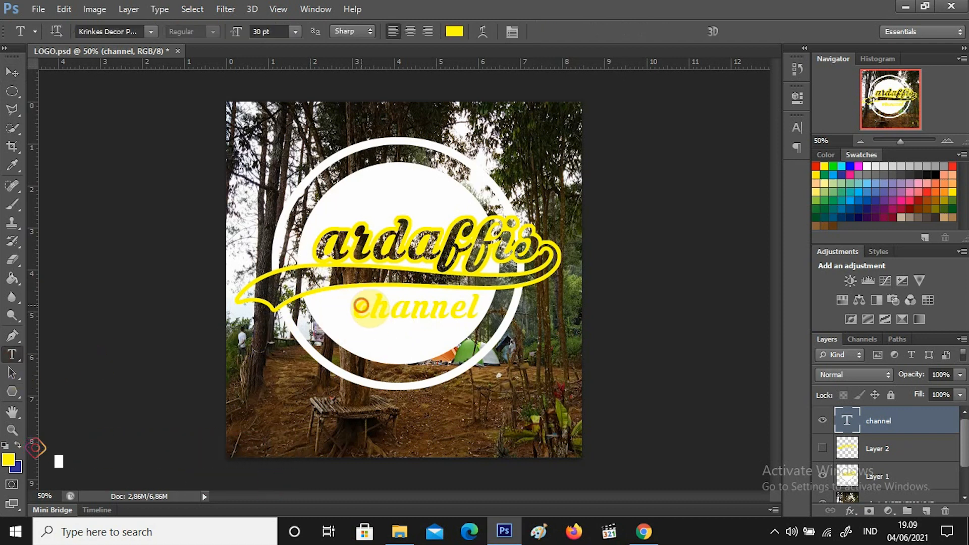
pyautogui.moveTo(353, 305); pyautogui.dragTo(480, 308)
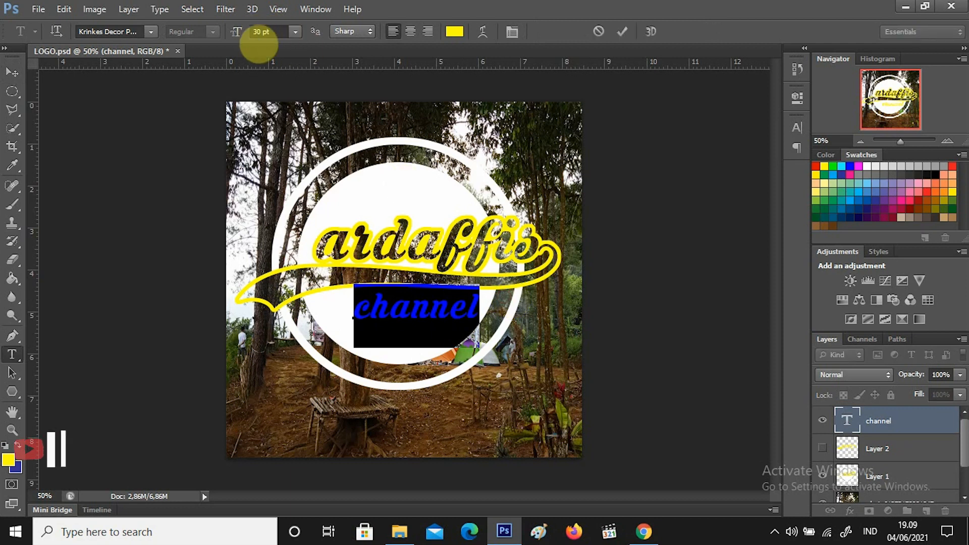
pyautogui.click(256, 32)
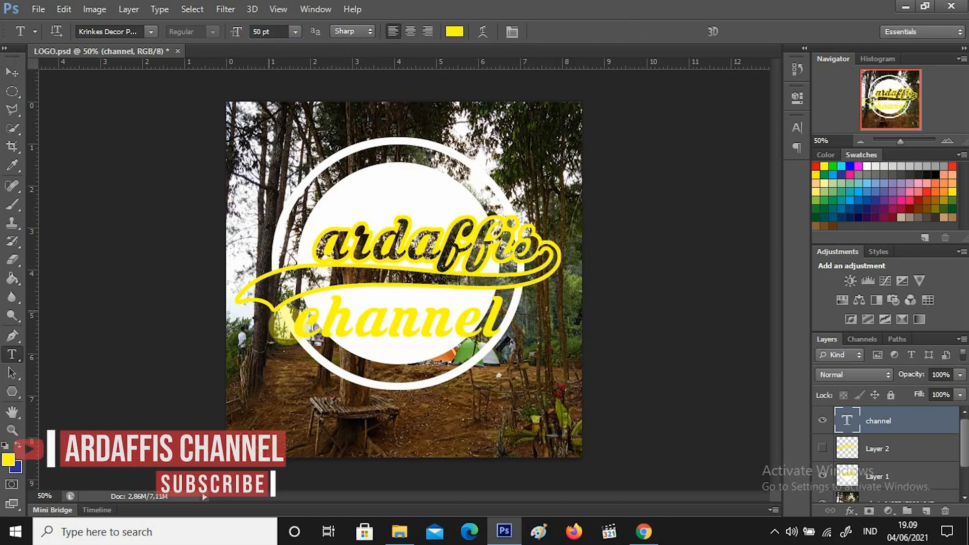
# Reduce the "channel" text to 30 pt and place it on the disc's lower half, close under the swash and right of centre
pyautogui.moveTo(292, 323); pyautogui.dragTo(537, 320)
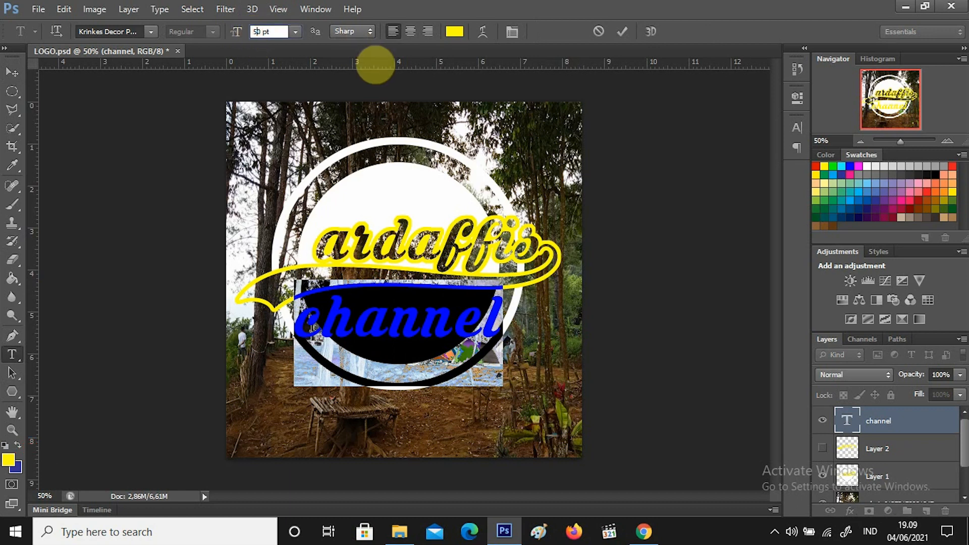
pyautogui.write('3')
pyautogui.press('Return')
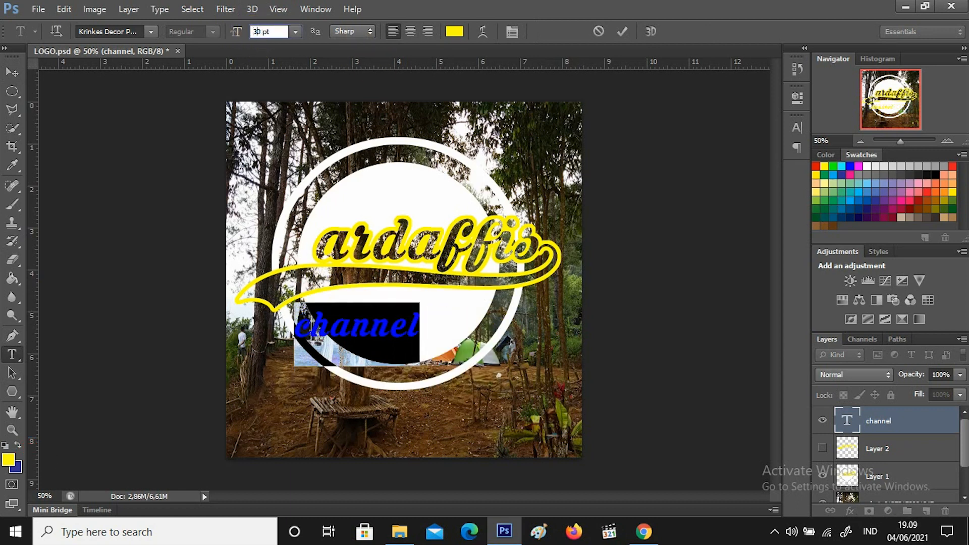
pyautogui.click(12, 73)
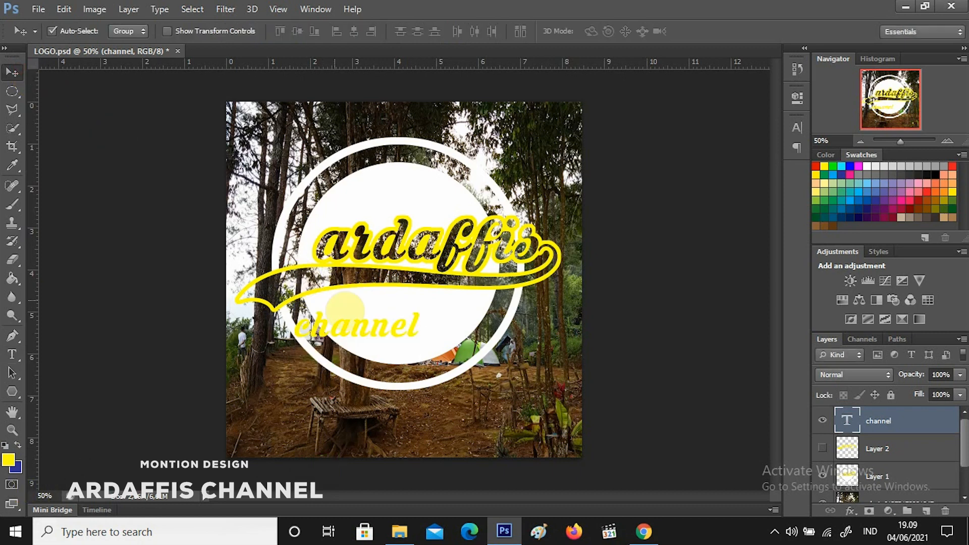
pyautogui.moveTo(350, 321); pyautogui.dragTo(405, 320)
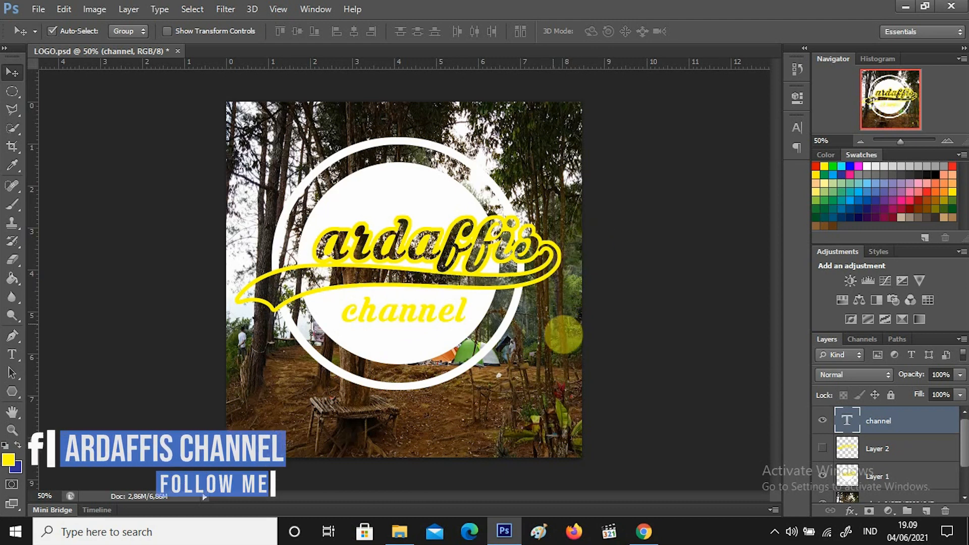
pyautogui.moveTo(427, 326)
pyautogui.mouseDown()
pyautogui.moveTo(483, 329)
pyautogui.moveTo(422, 332)
pyautogui.moveTo(442, 327)
pyautogui.moveTo(434, 316)
pyautogui.mouseUp()
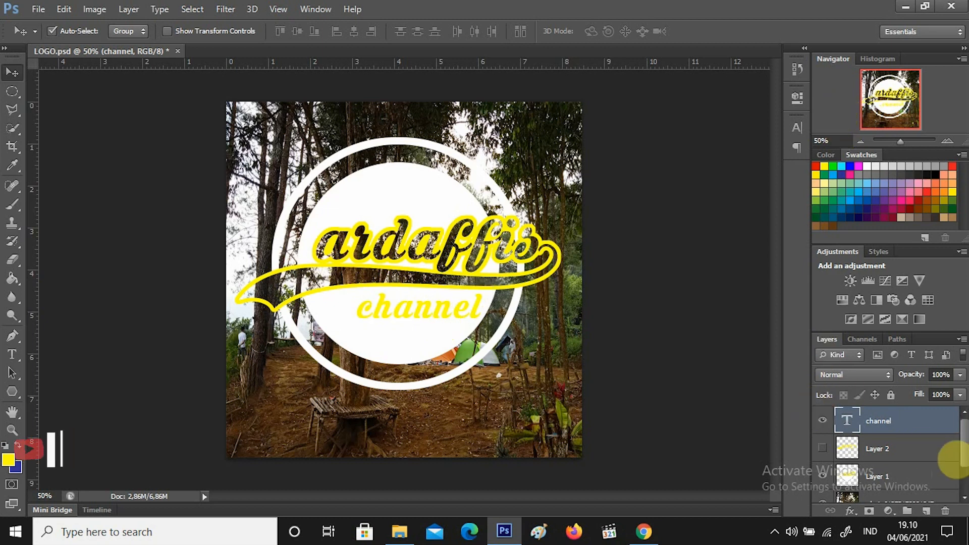
# Add an empty layer above the "channel" text and merge the two into one raster layer
pyautogui.click(927, 510)
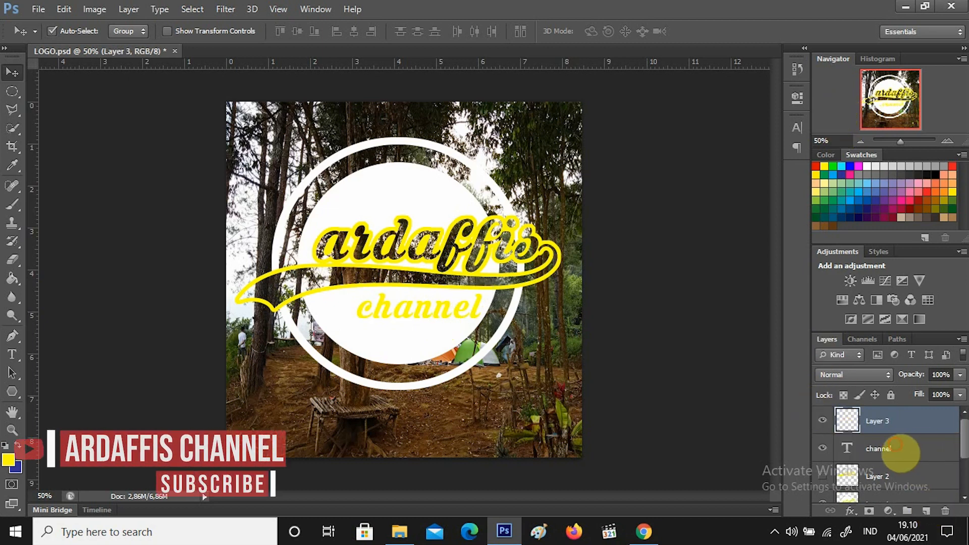
pyautogui.click(897, 449)
pyautogui.keyDown('shift'); pyautogui.click(899, 426); pyautogui.keyUp('shift')
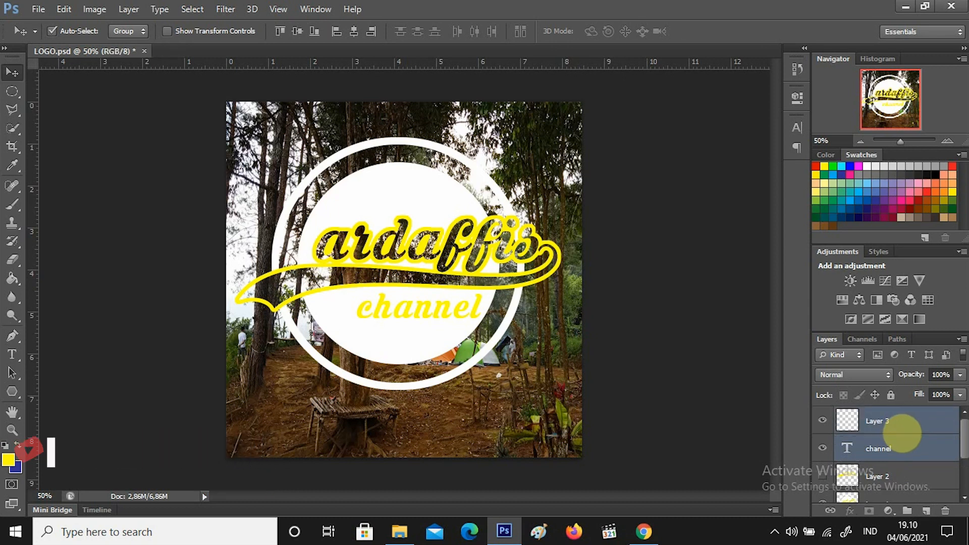
pyautogui.hotkey('ctrl', 'e')
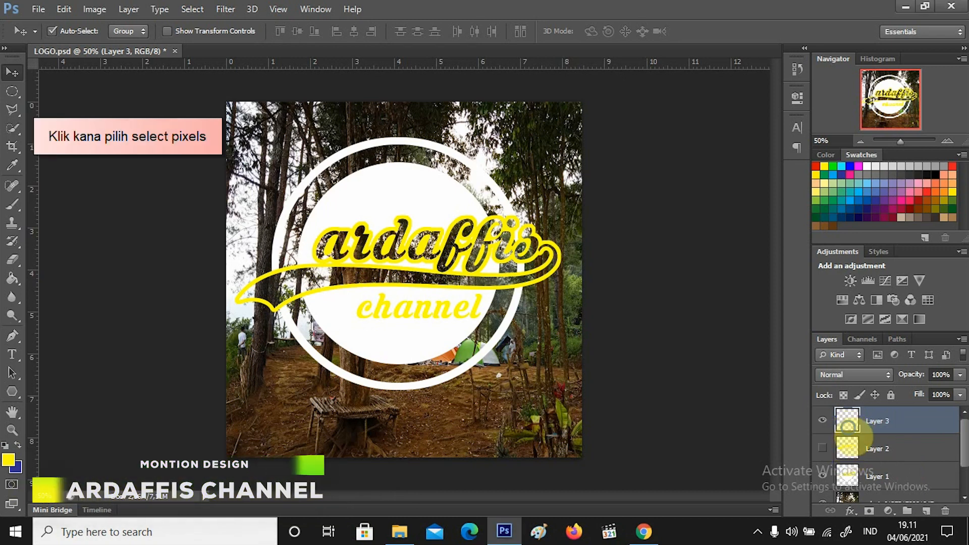
# Select the pixels of the word "channel" on Layer 3, delete that shape from Layer 1 and hide Layer 3
pyautogui.rightClick(848, 426)
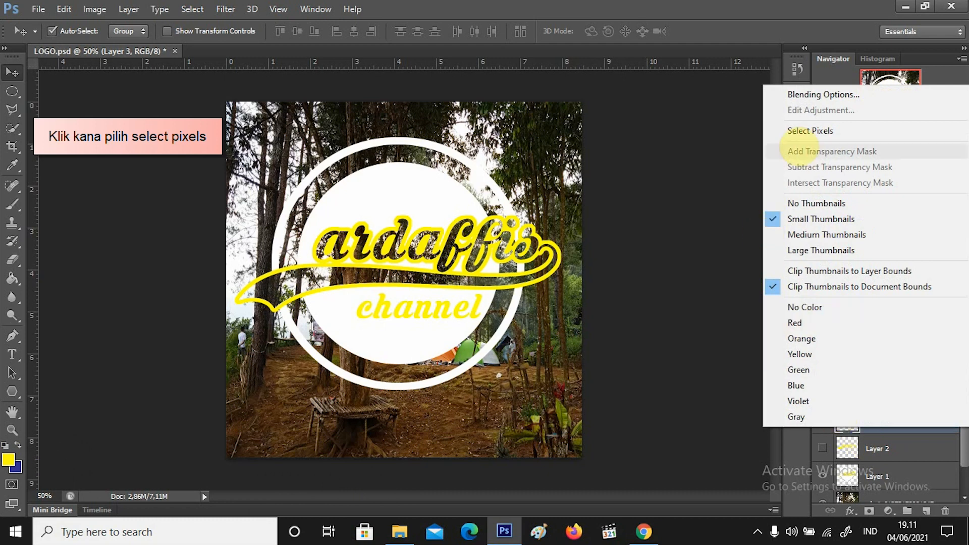
pyautogui.click(803, 130)
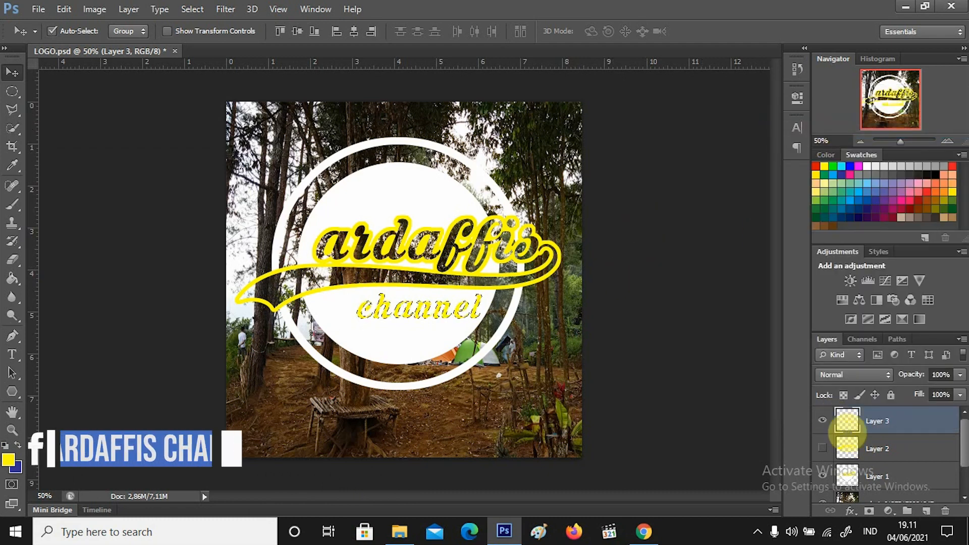
pyautogui.moveTo(964, 450); pyautogui.dragTo(968, 480)
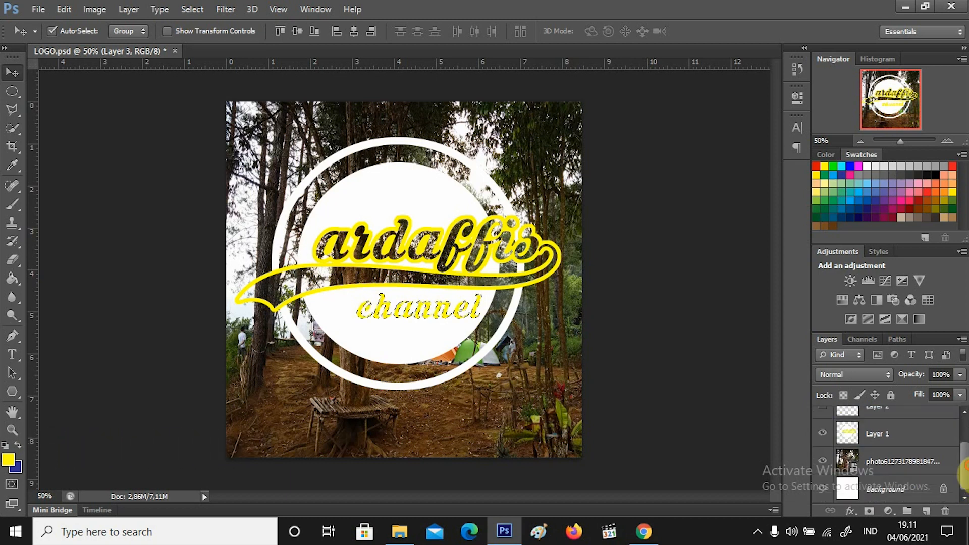
pyautogui.click(858, 435)
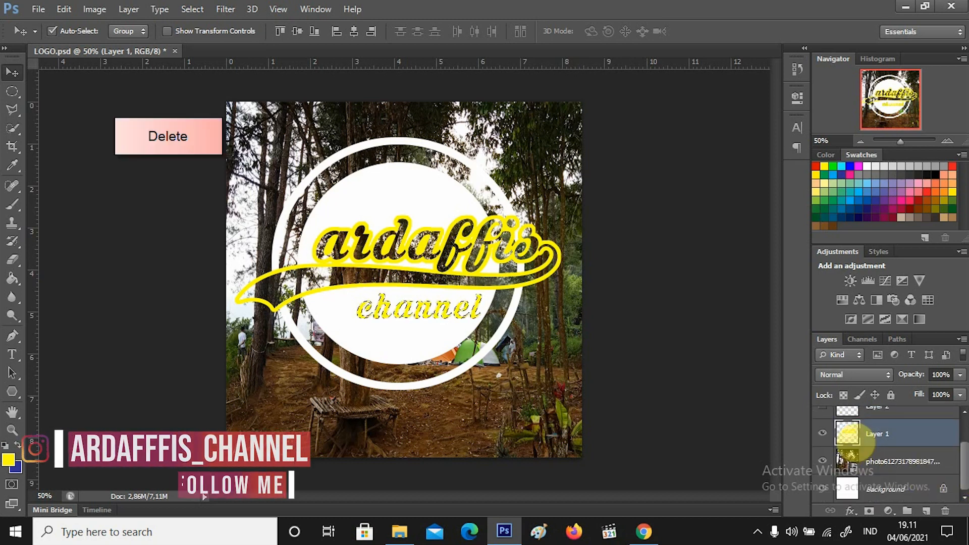
pyautogui.moveTo(963, 472); pyautogui.dragTo(964, 411)
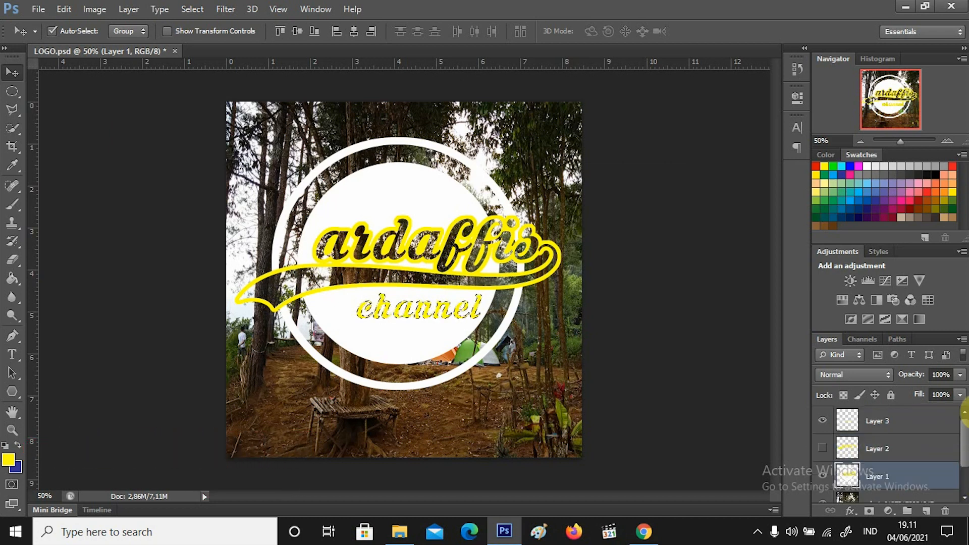
pyautogui.click(823, 422)
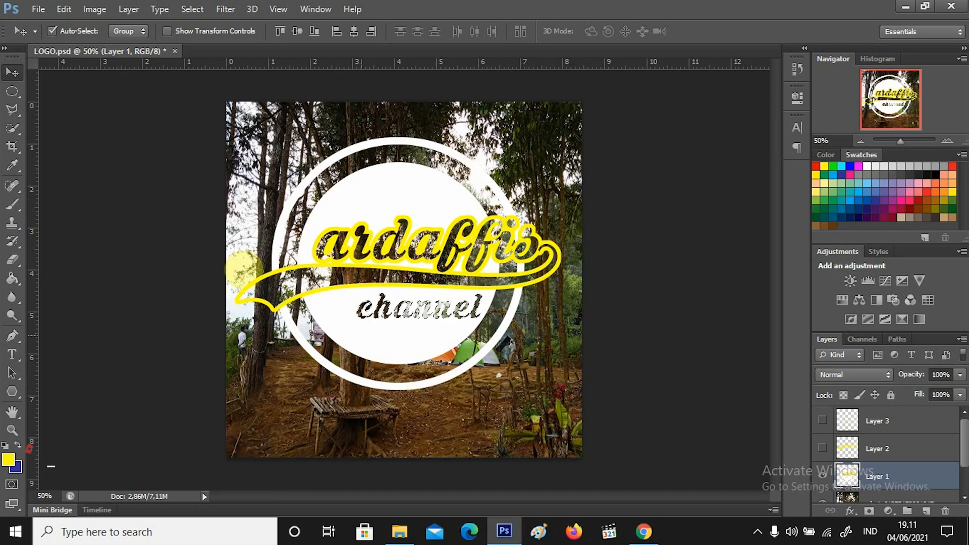
# Stroke the "channel" selection on Layer 1 with a 3 px yellow line placed outside
pyautogui.click(12, 91)
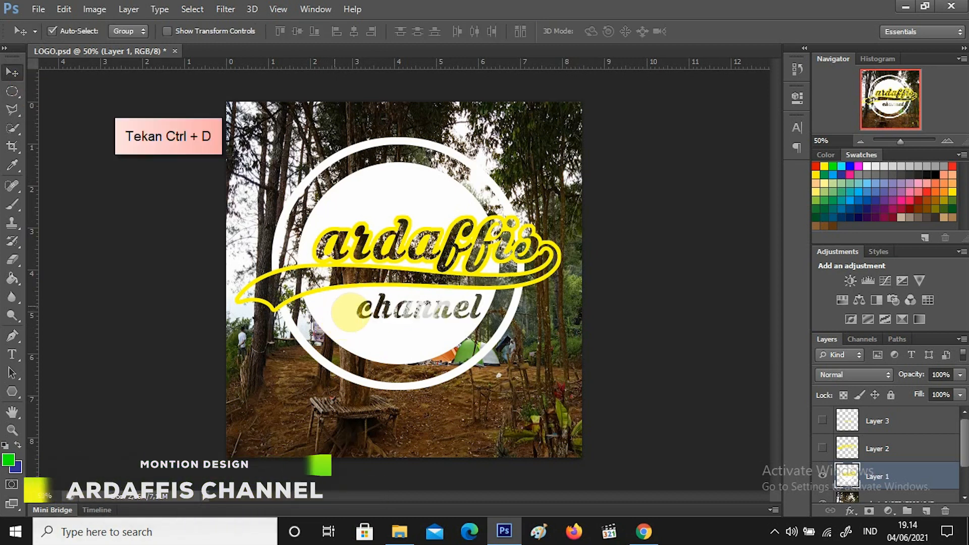
pyautogui.scroll(-2, 909, 469)
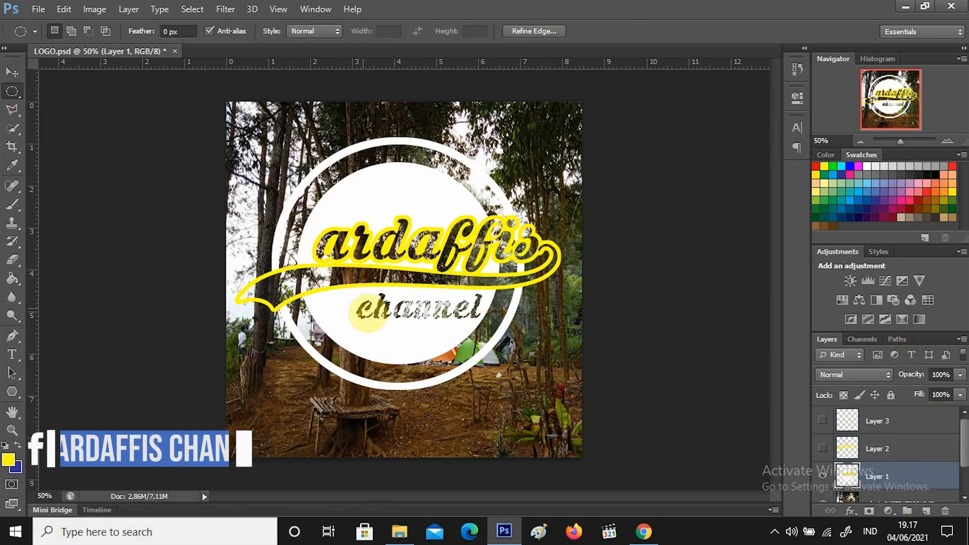
pyautogui.rightClick(362, 313)
pyautogui.click(407, 229)
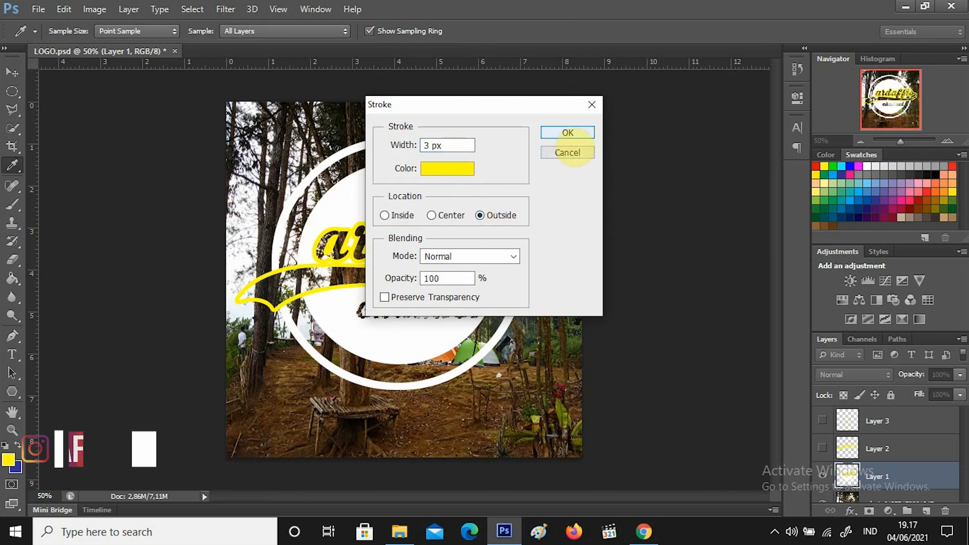
pyautogui.click(566, 132)
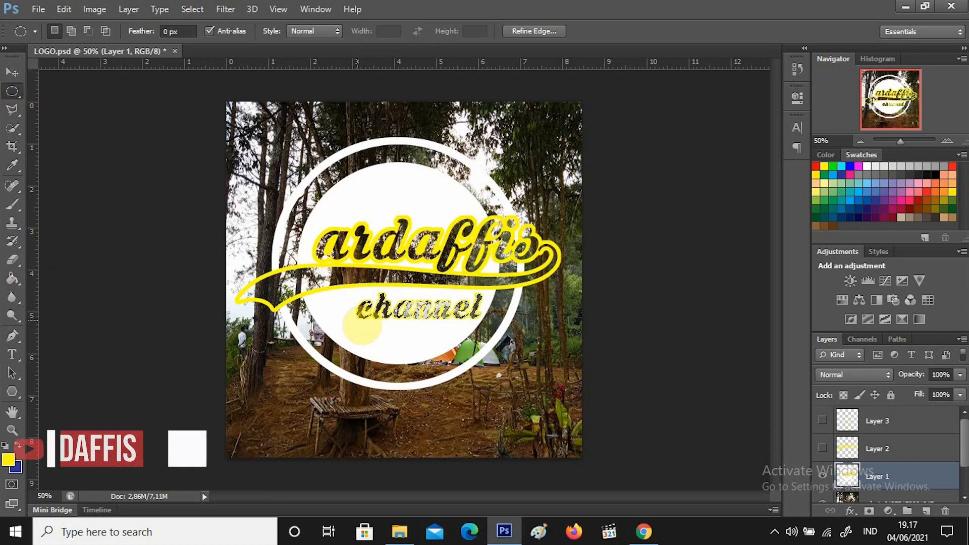
# Stroke the "channel" cut-out on Layer 1 with a 5 px yellow line placed outside and clear the selection
pyautogui.rightClick(359, 313)
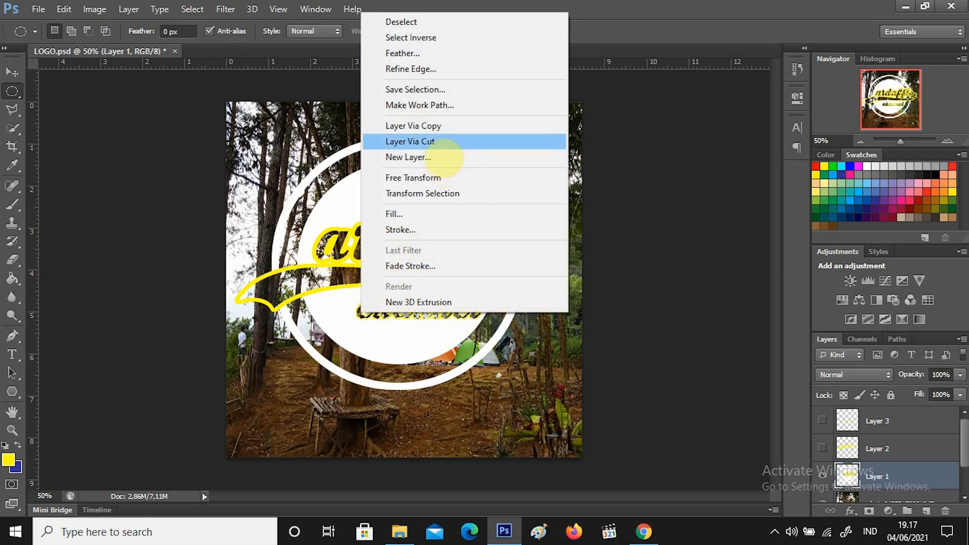
pyautogui.click(417, 228)
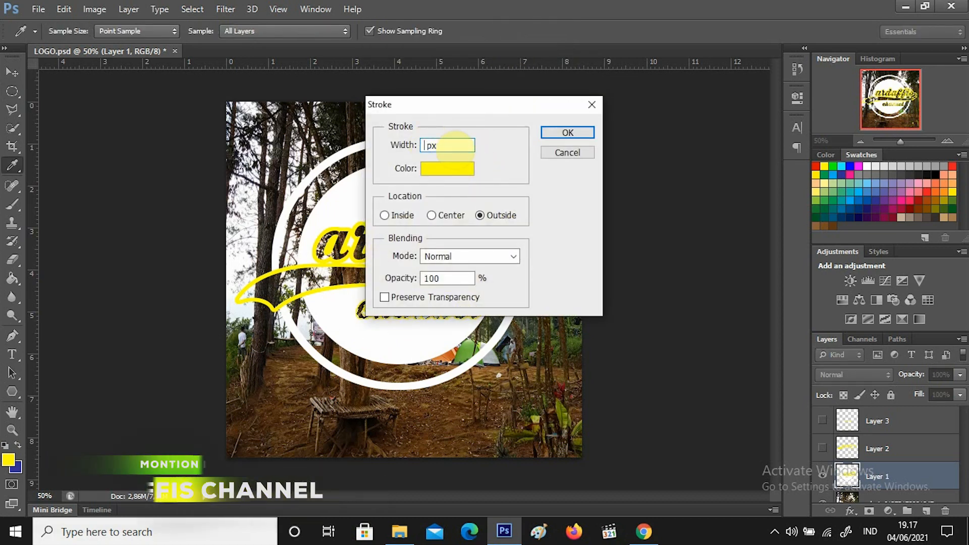
pyautogui.press('BackSpace')
pyautogui.write('4')
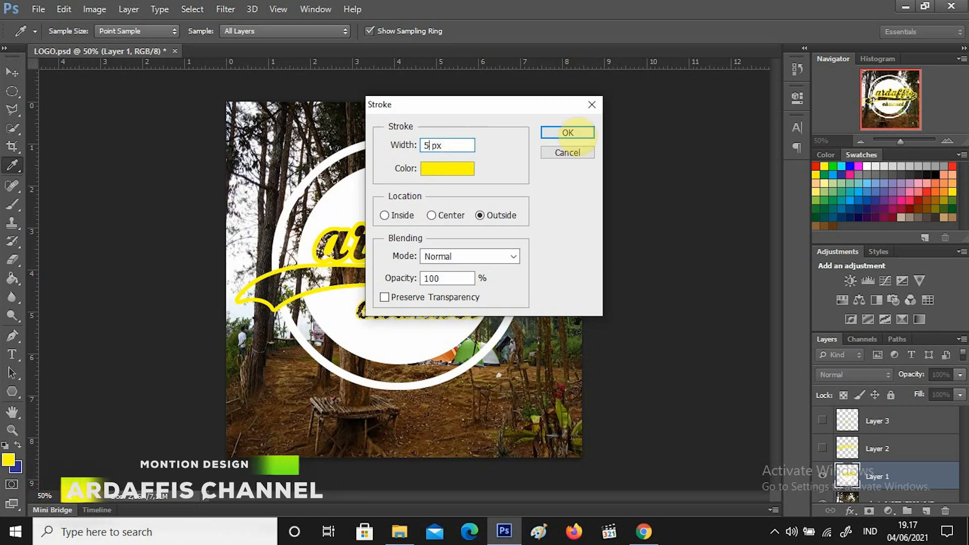
pyautogui.click(568, 133)
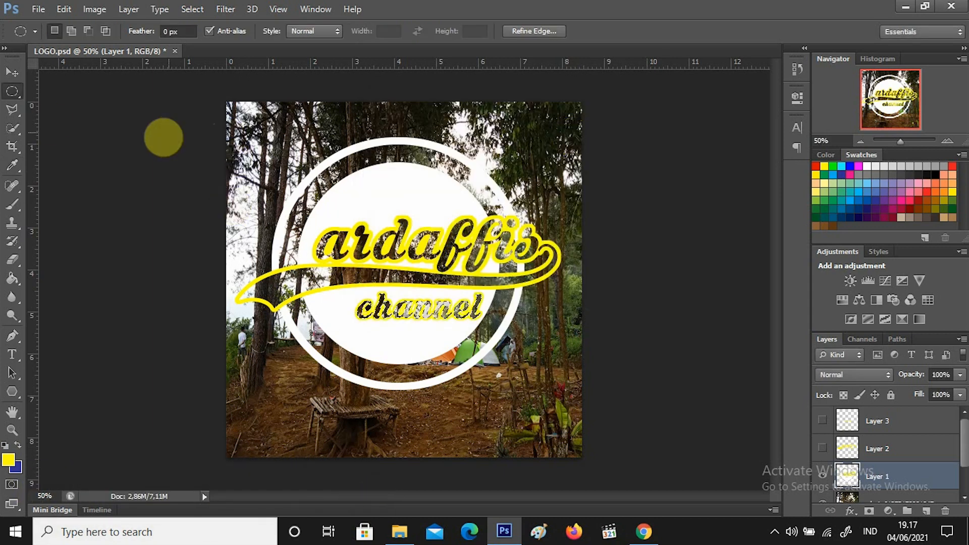
pyautogui.click(20, 72)
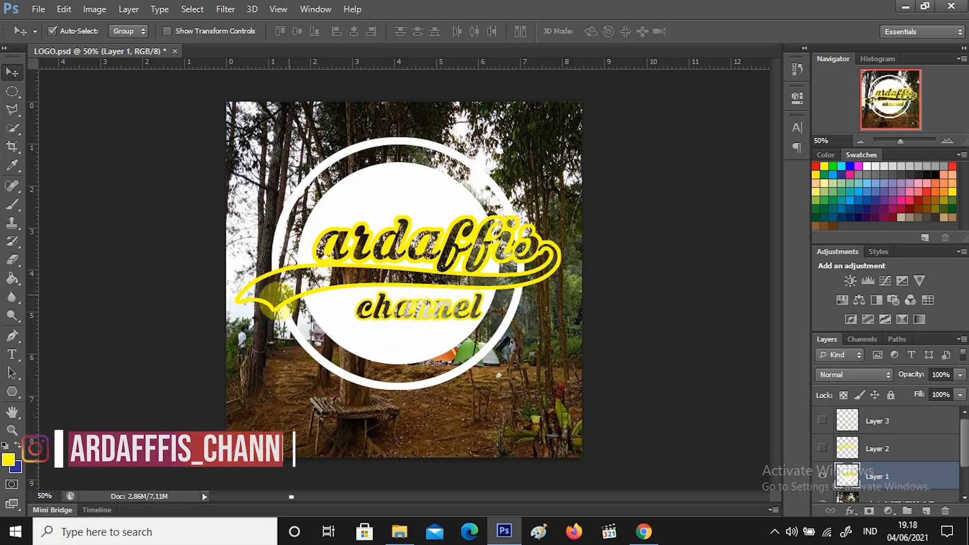
# Open the blending options of Layer 1 and enable a drop shadow
pyautogui.scroll(-2, 904, 459)
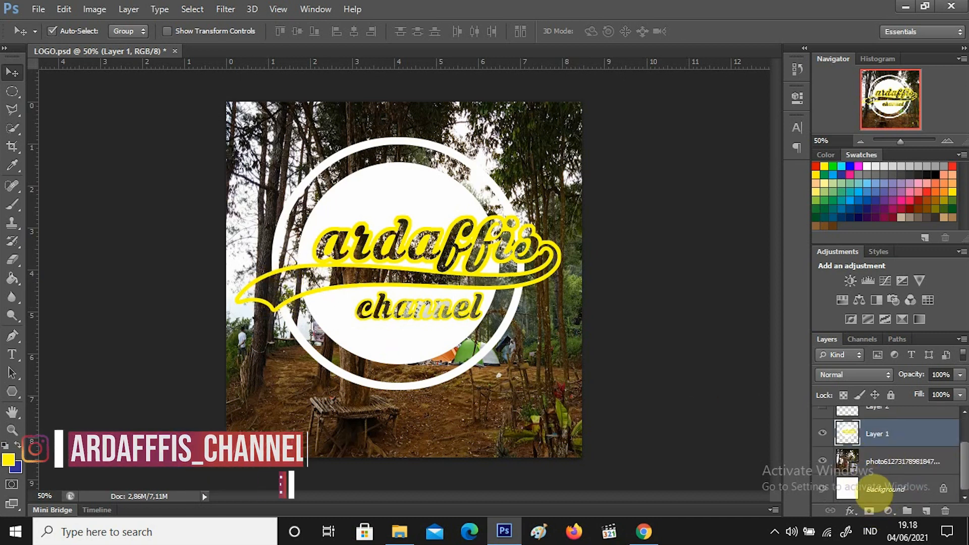
pyautogui.rightClick(853, 438)
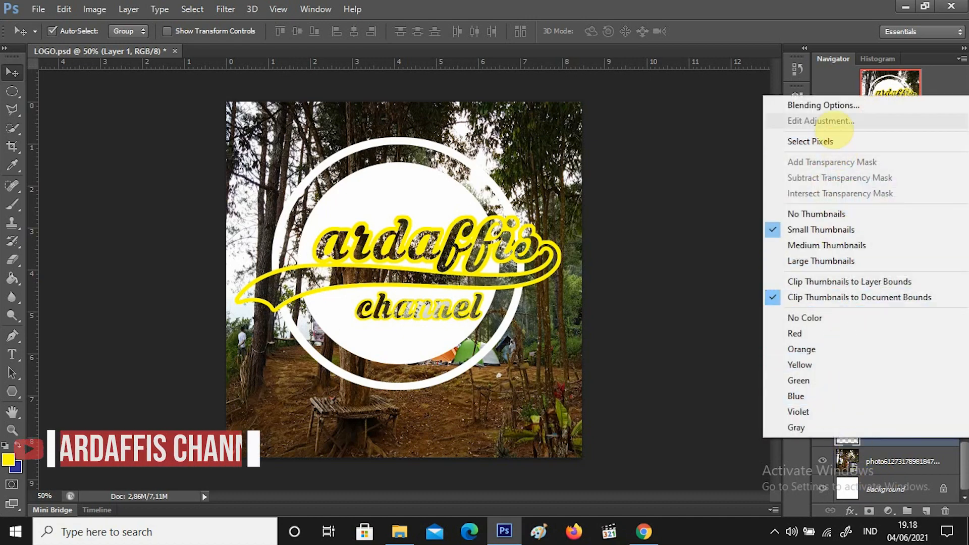
pyautogui.click(833, 105)
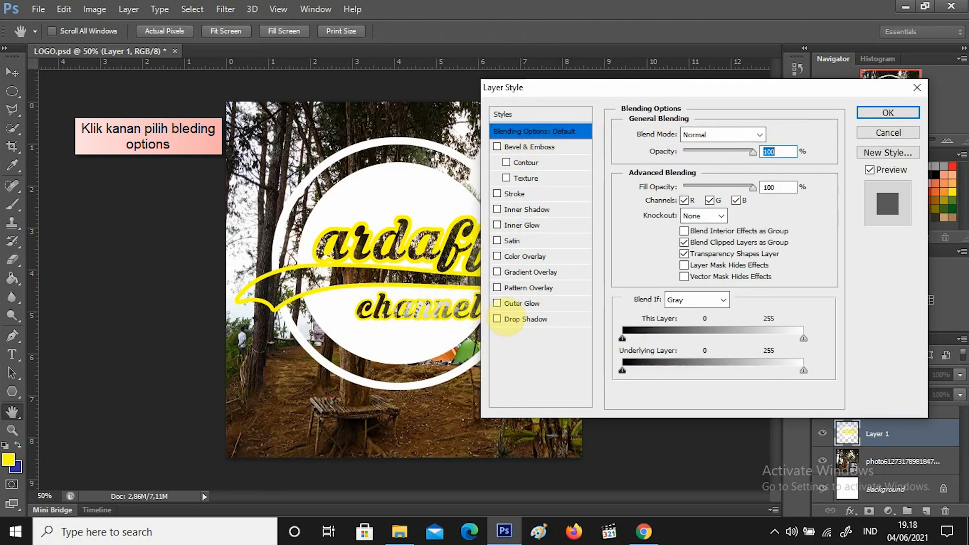
pyautogui.click(497, 318)
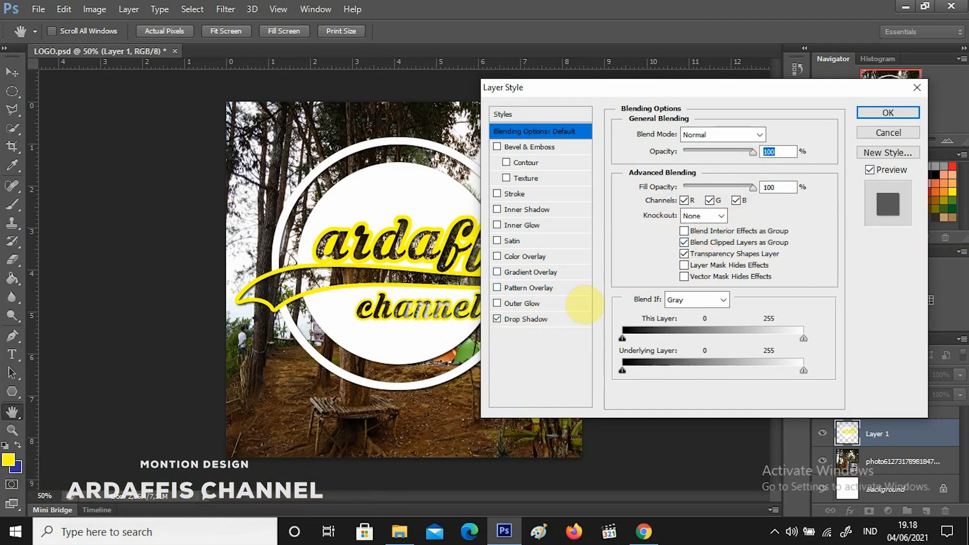
# Try a pattern overlay on the logo and switch it off again
pyautogui.moveTo(626, 94); pyautogui.dragTo(719, 274)
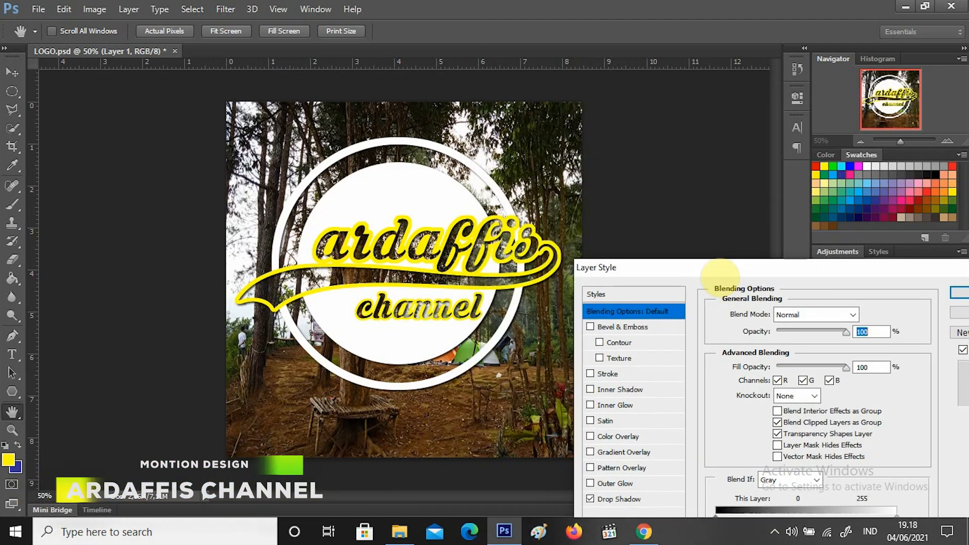
pyautogui.moveTo(719, 275); pyautogui.dragTo(695, 100)
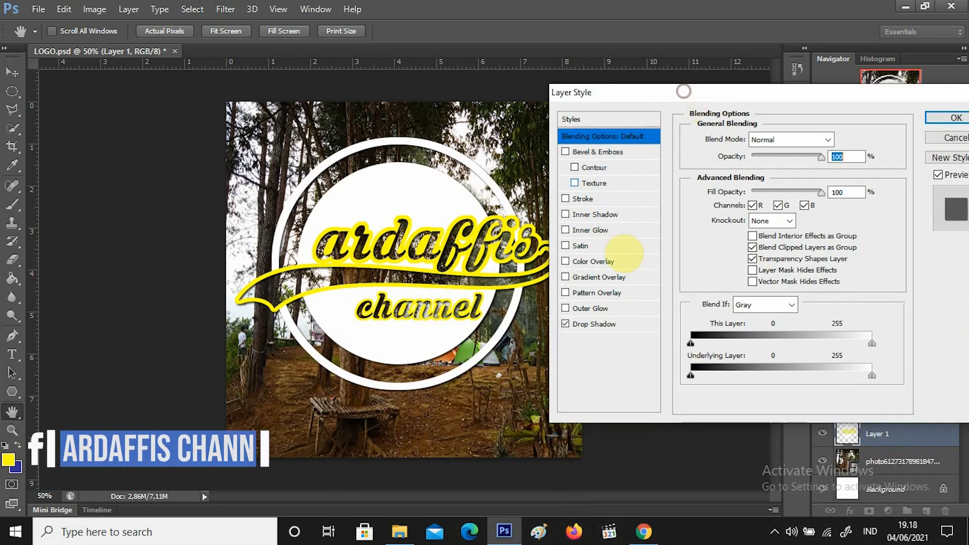
pyautogui.click(581, 292)
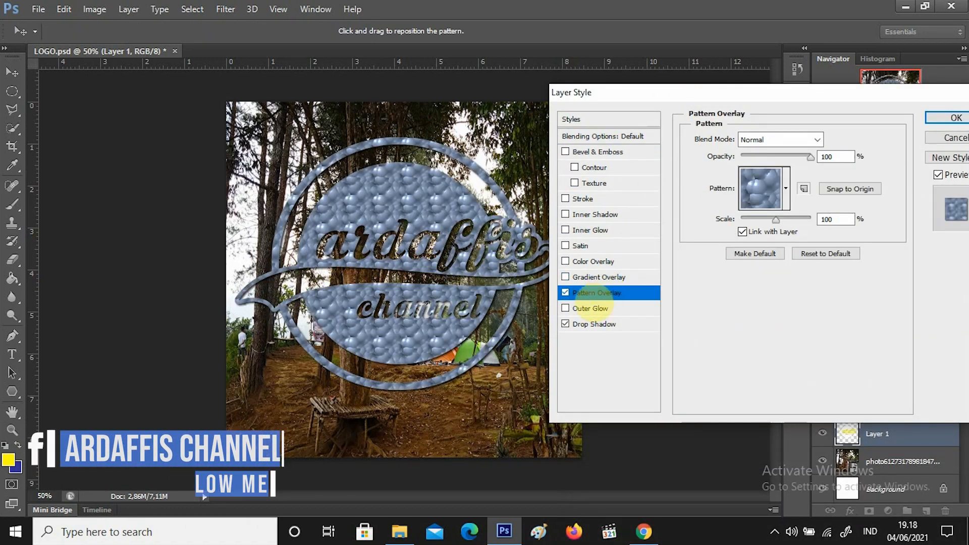
pyautogui.click(565, 292)
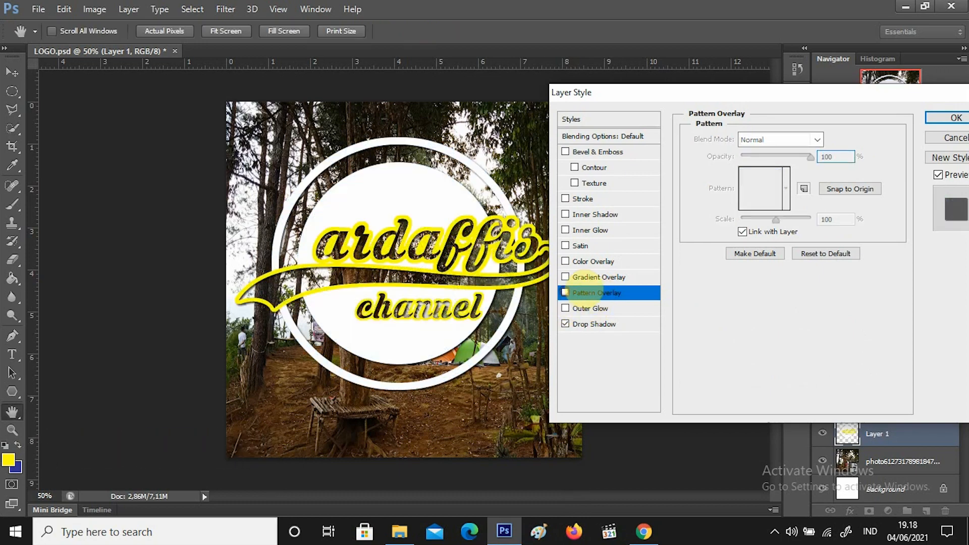
# Enable a gradient overlay on Layer 1, try several presets and choose the yellow-to-blue Foreground to Background gradient
pyautogui.click(566, 277)
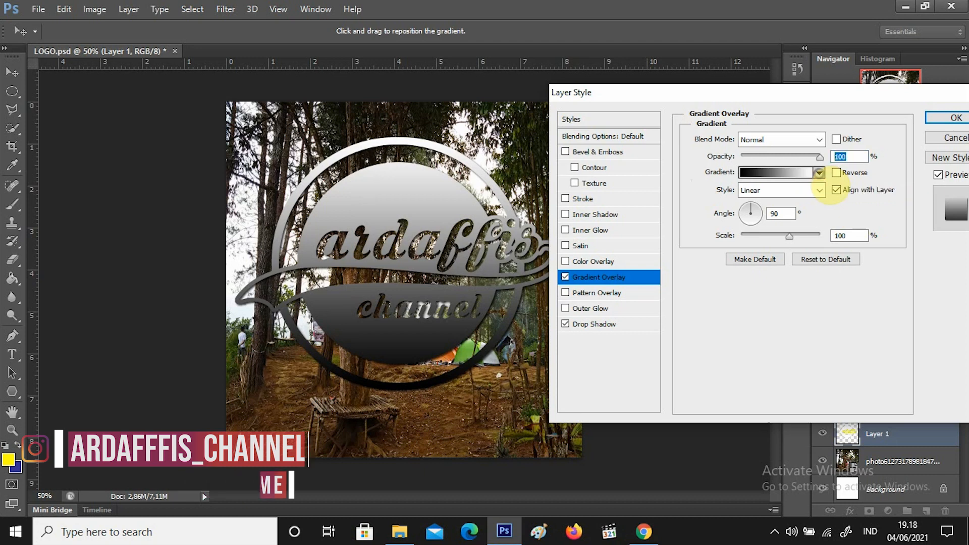
pyautogui.click(819, 172)
pyautogui.click(757, 222)
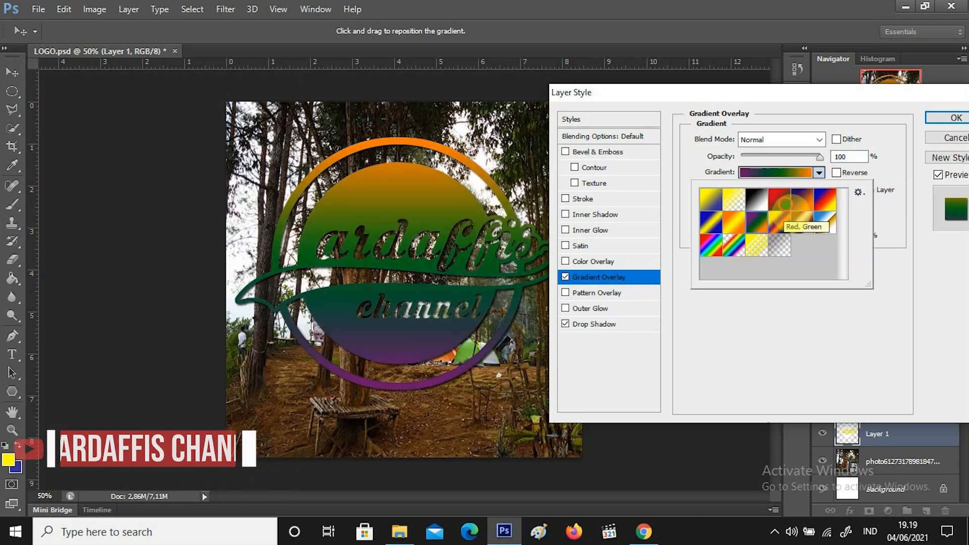
pyautogui.click(767, 203)
pyautogui.click(757, 199)
pyautogui.click(733, 199)
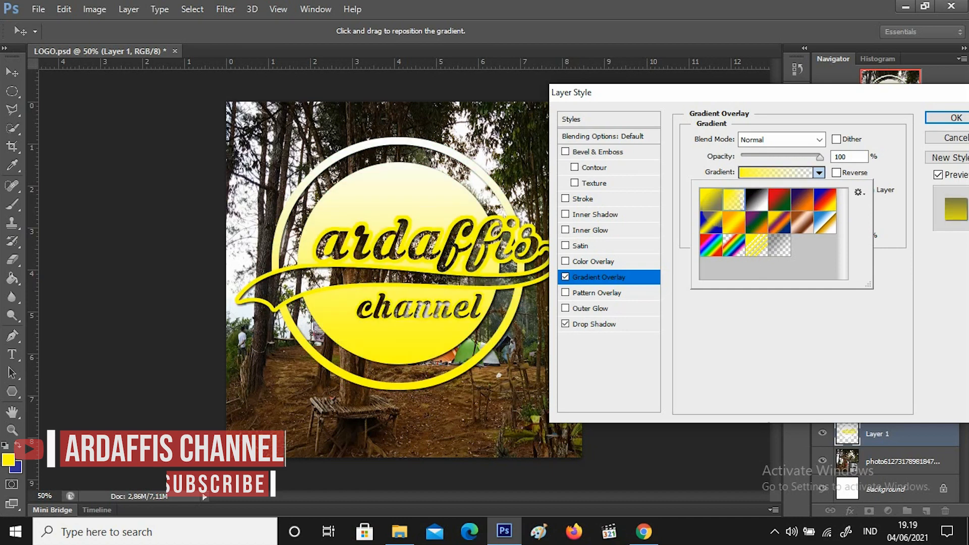
pyautogui.click(711, 200)
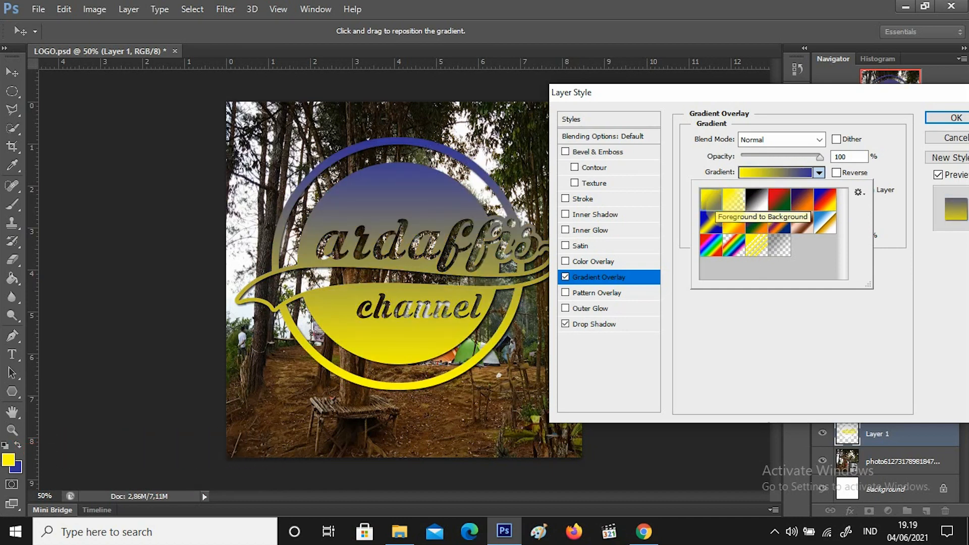
pyautogui.click(733, 222)
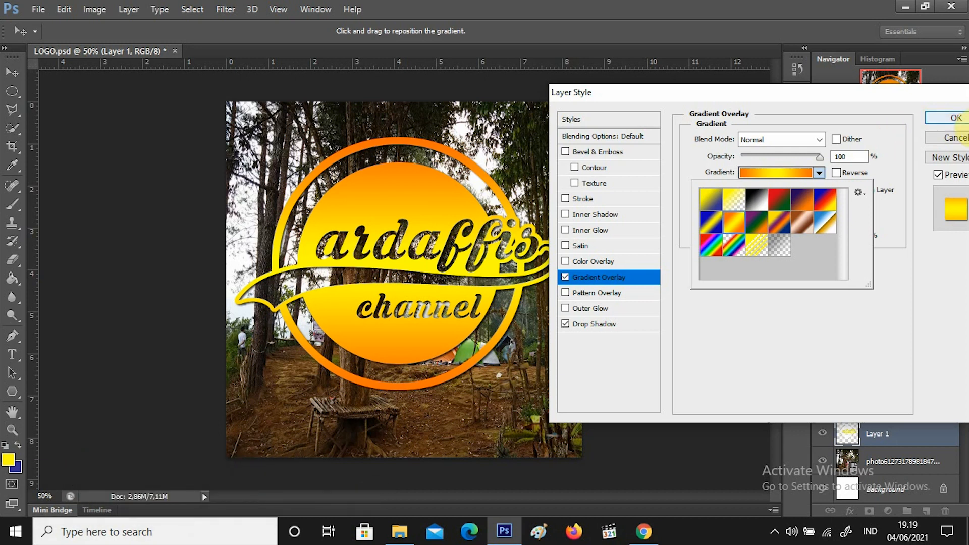
pyautogui.click(716, 204)
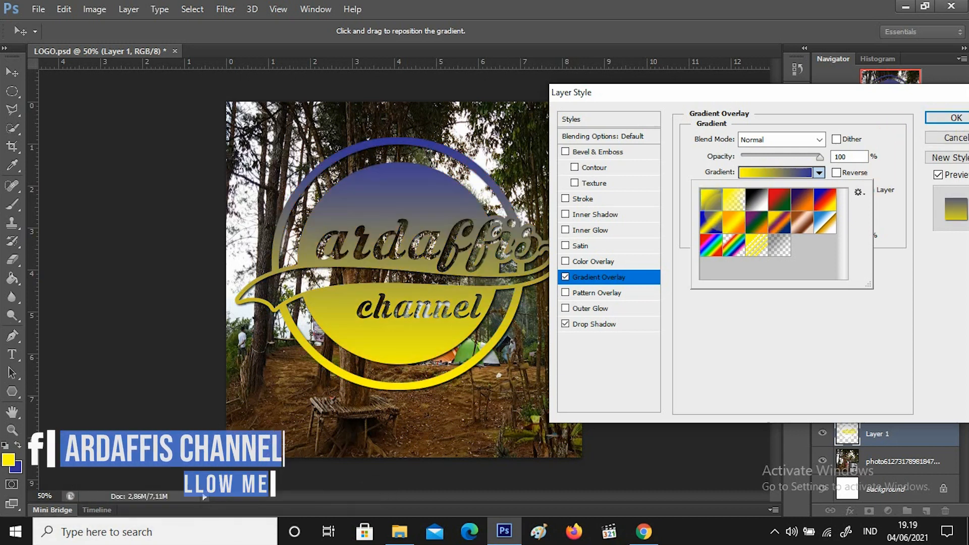
pyautogui.click(819, 172)
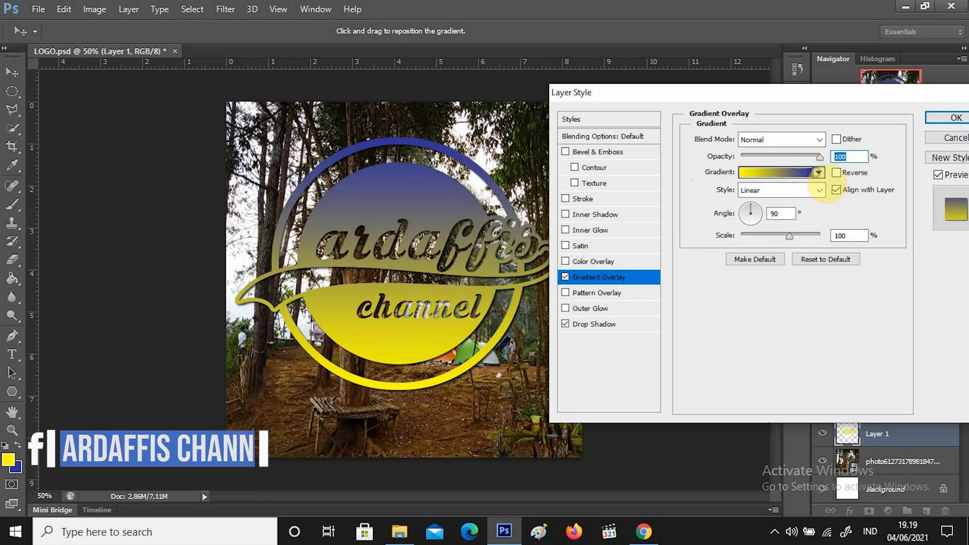
pyautogui.click(819, 172)
pyautogui.click(817, 173)
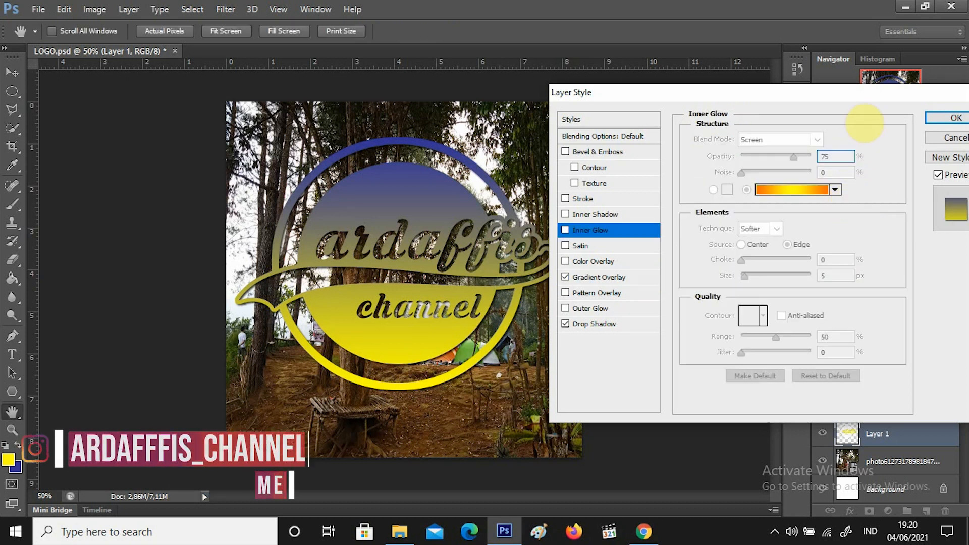
pyautogui.moveTo(823, 93); pyautogui.dragTo(800, 104)
pyautogui.click(793, 173)
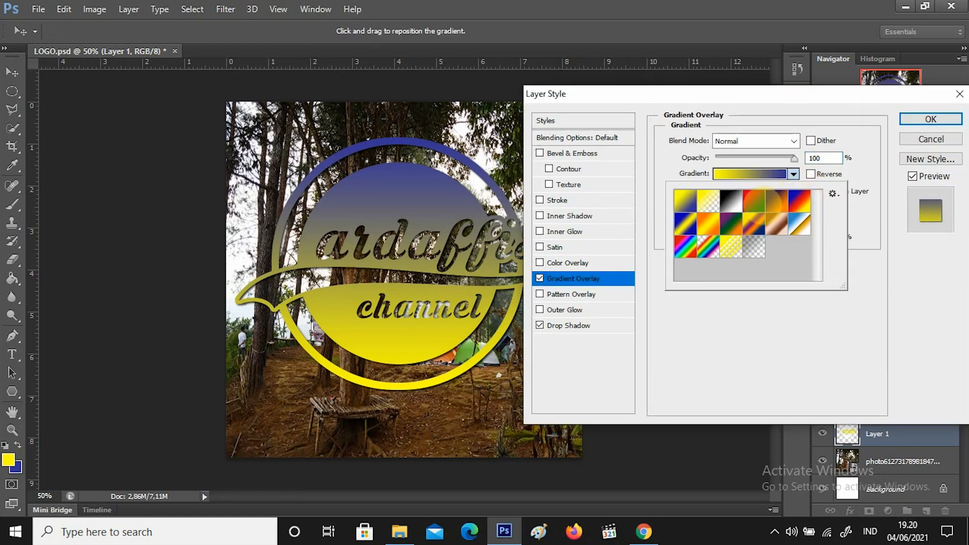
pyautogui.click(793, 174)
# Edit the gradient overlay's colors, changing the blue end stop to bright green 66ff00, and accept the custom gradient
pyautogui.click(764, 173)
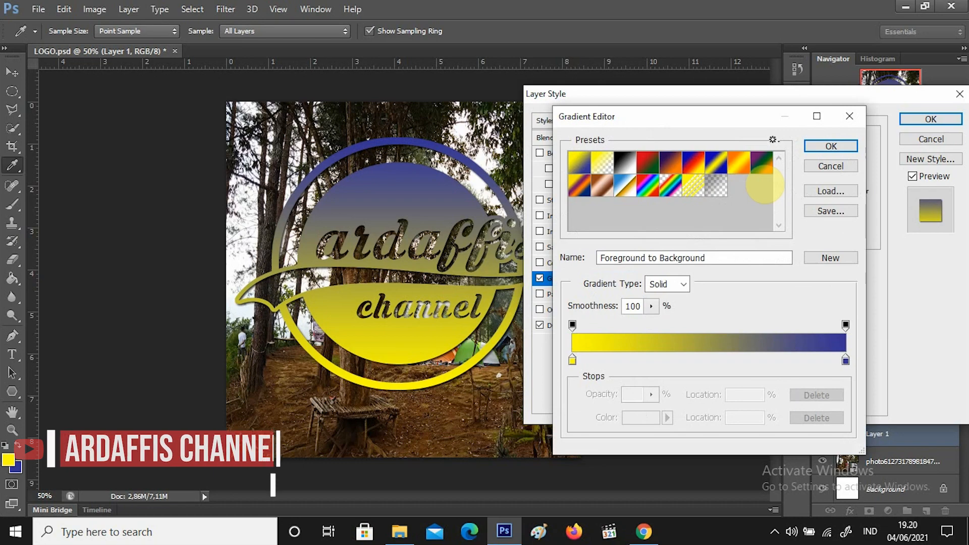
pyautogui.doubleClick(845, 360)
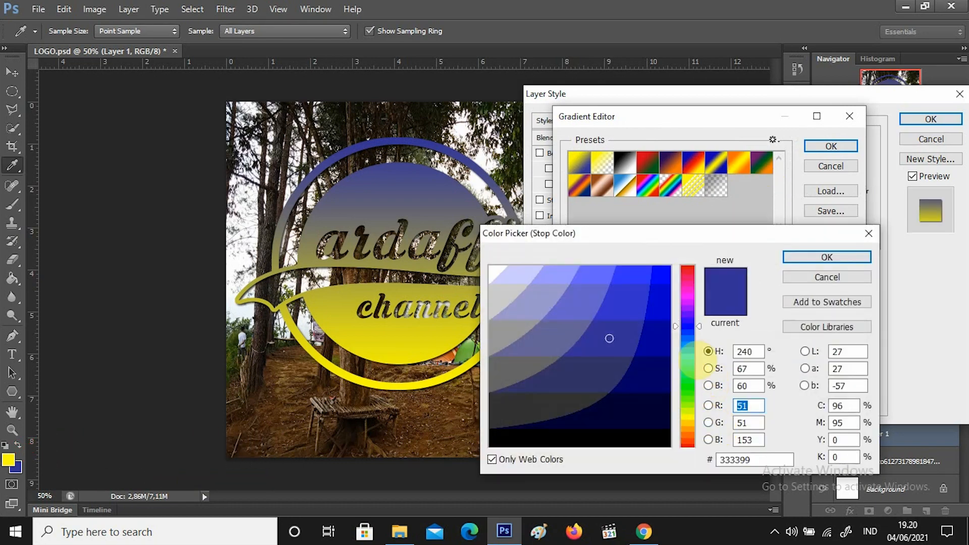
pyautogui.moveTo(700, 337); pyautogui.dragTo(711, 399)
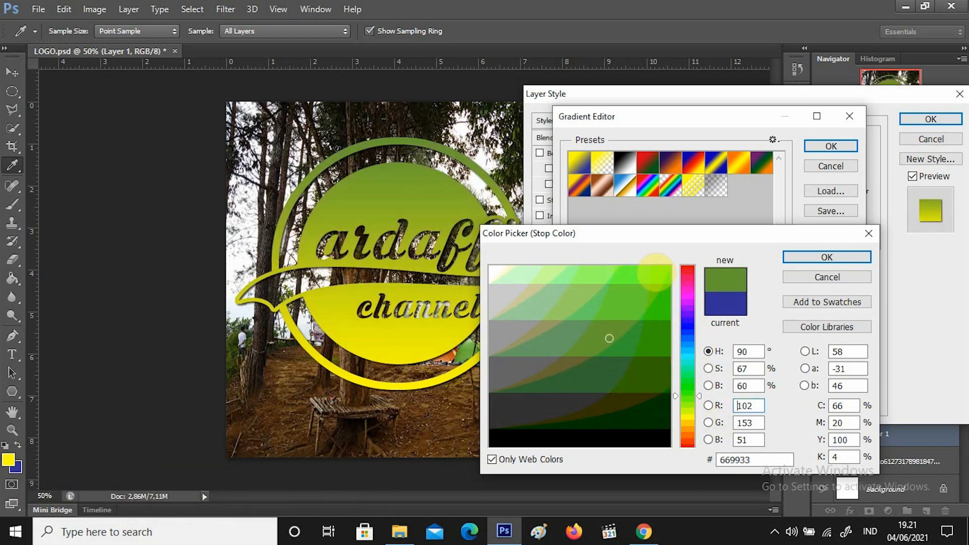
pyautogui.click(668, 269)
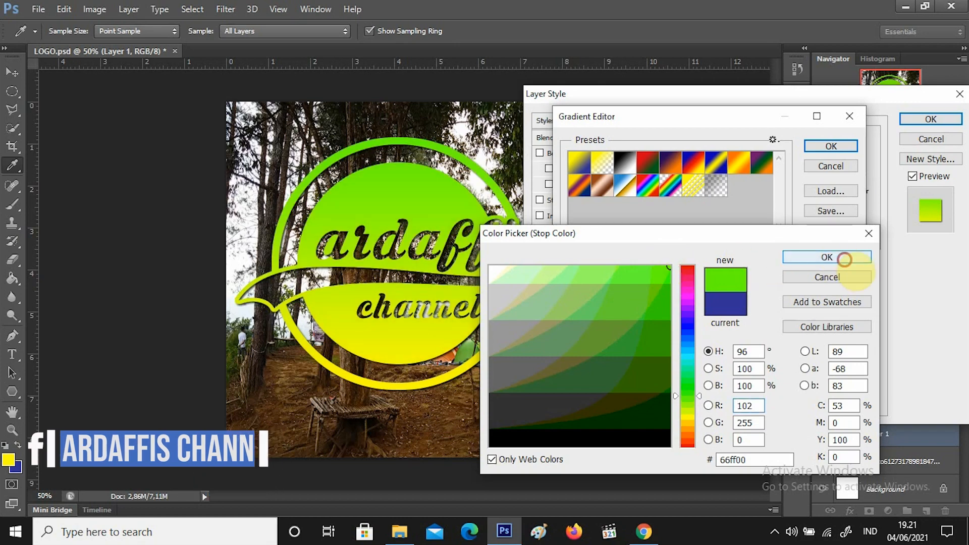
pyautogui.click(850, 257)
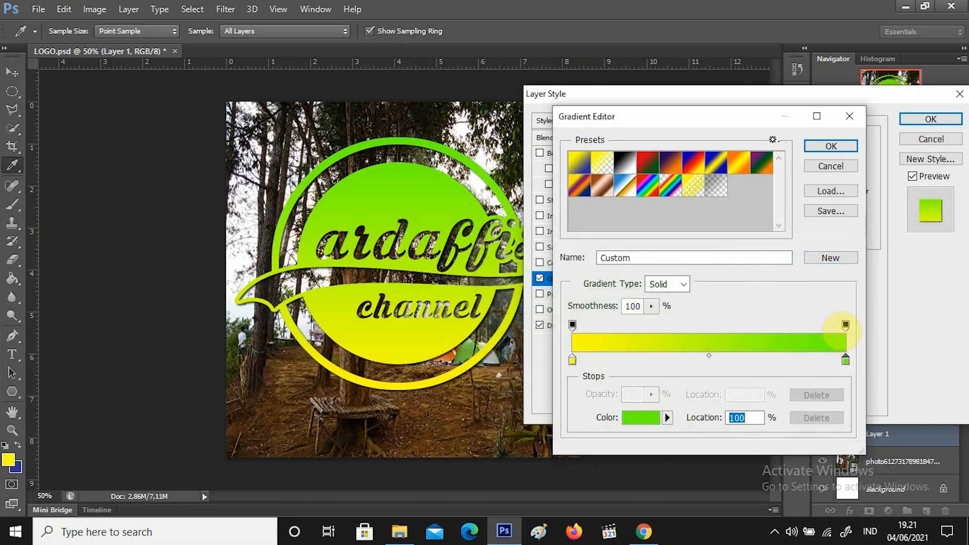
pyautogui.click(845, 324)
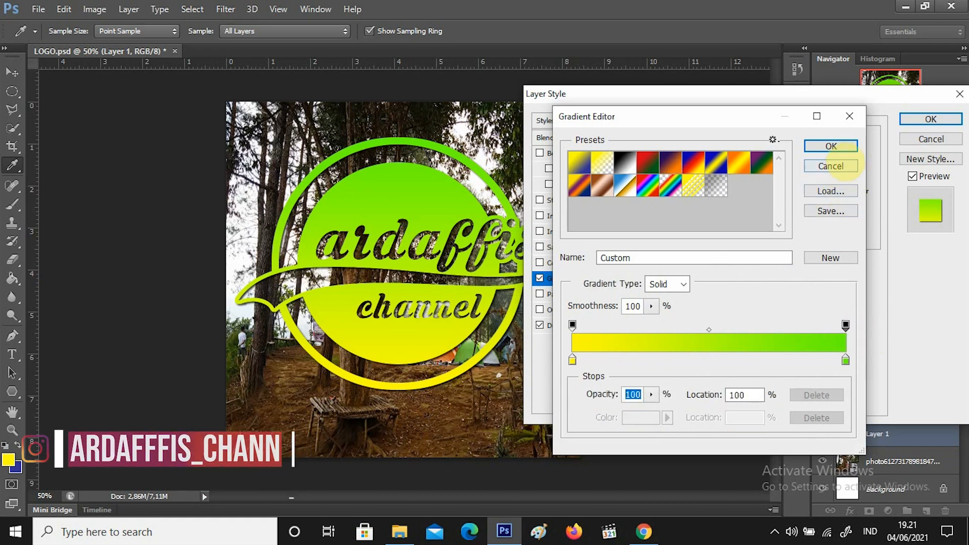
pyautogui.click(831, 147)
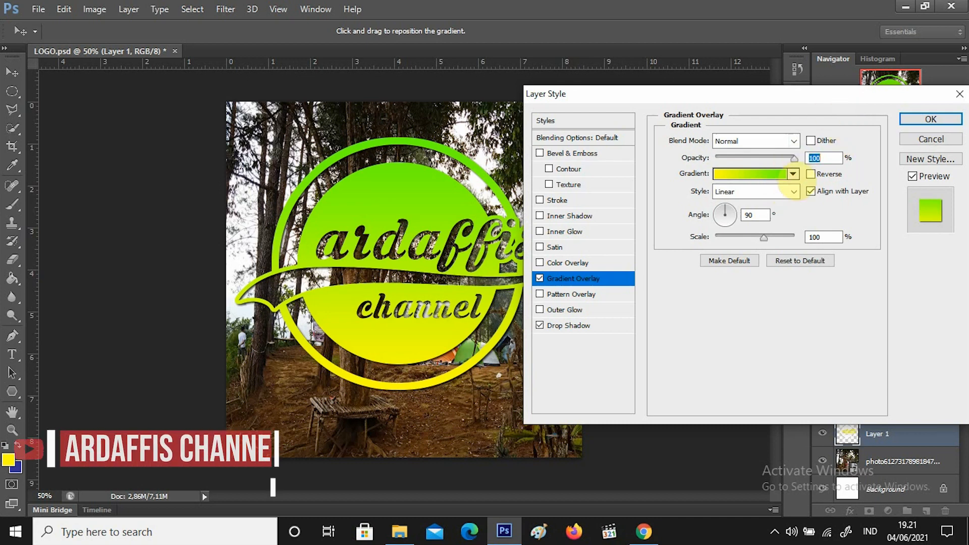
# Set the color midpoint between the overlay gradient's yellow and green stops to 64% and accept the gradient
pyautogui.click(794, 174)
pyautogui.click(772, 173)
pyautogui.click(762, 173)
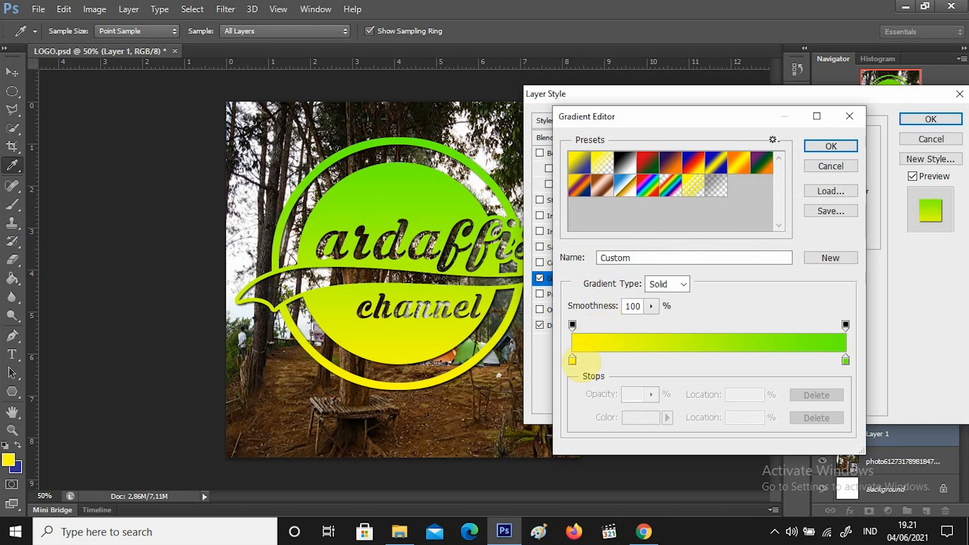
pyautogui.moveTo(572, 359); pyautogui.dragTo(591, 361)
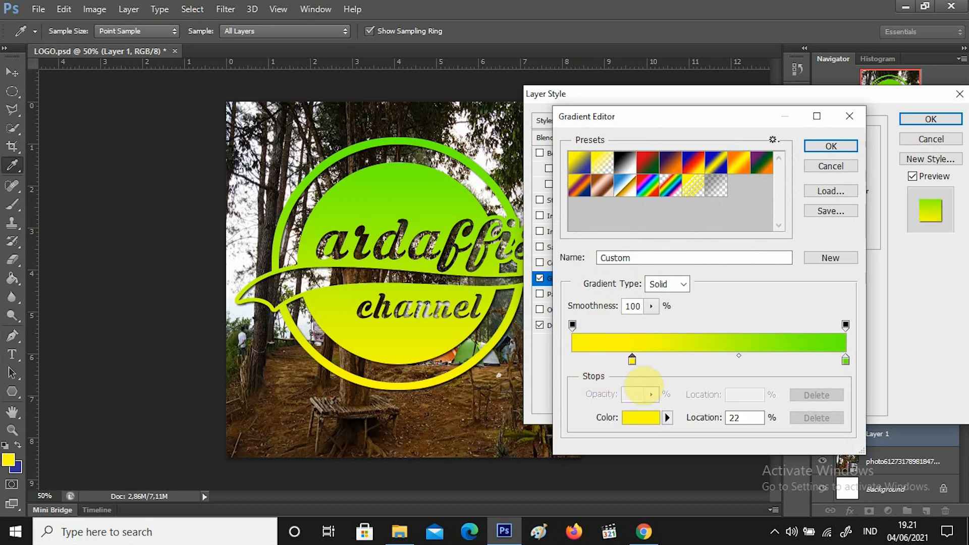
pyautogui.moveTo(634, 360); pyautogui.dragTo(570, 386)
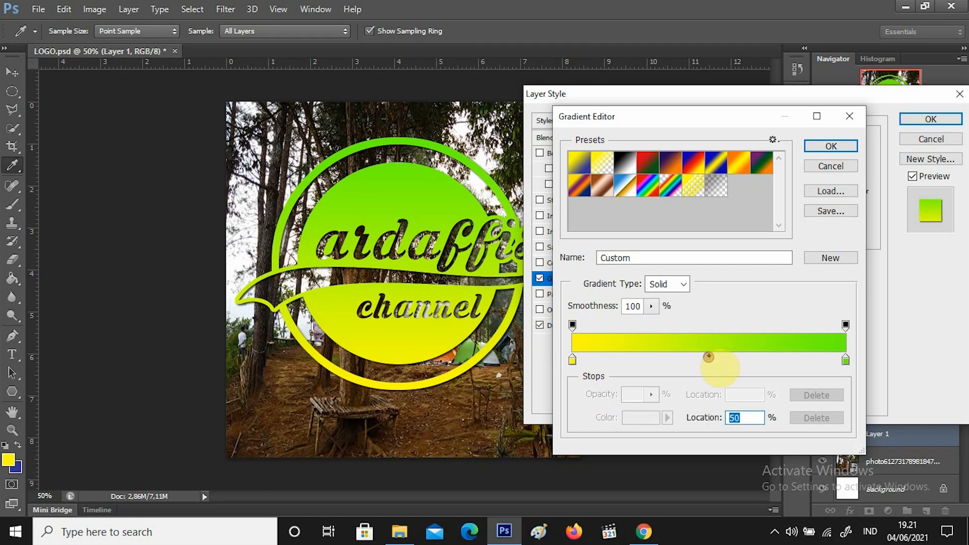
pyautogui.moveTo(650, 369); pyautogui.dragTo(760, 359)
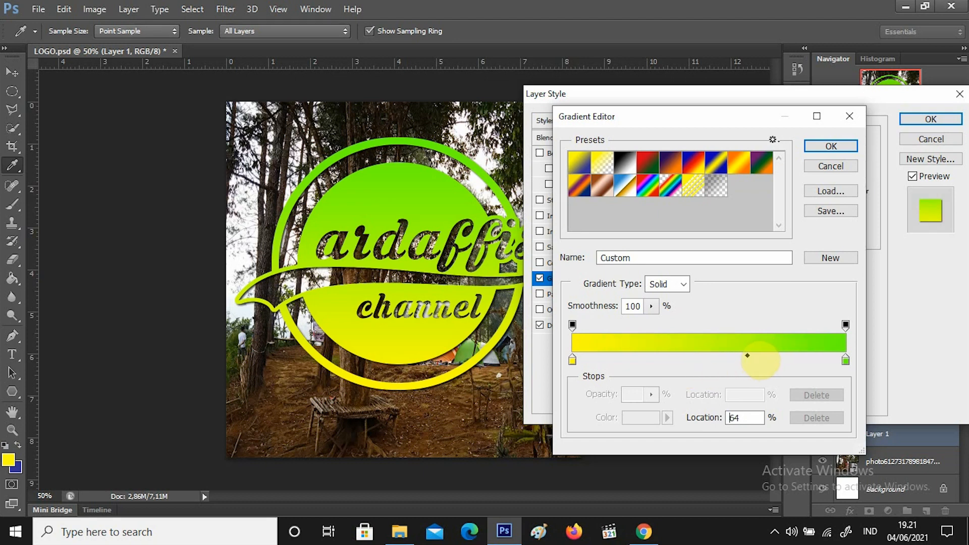
pyautogui.click(748, 355)
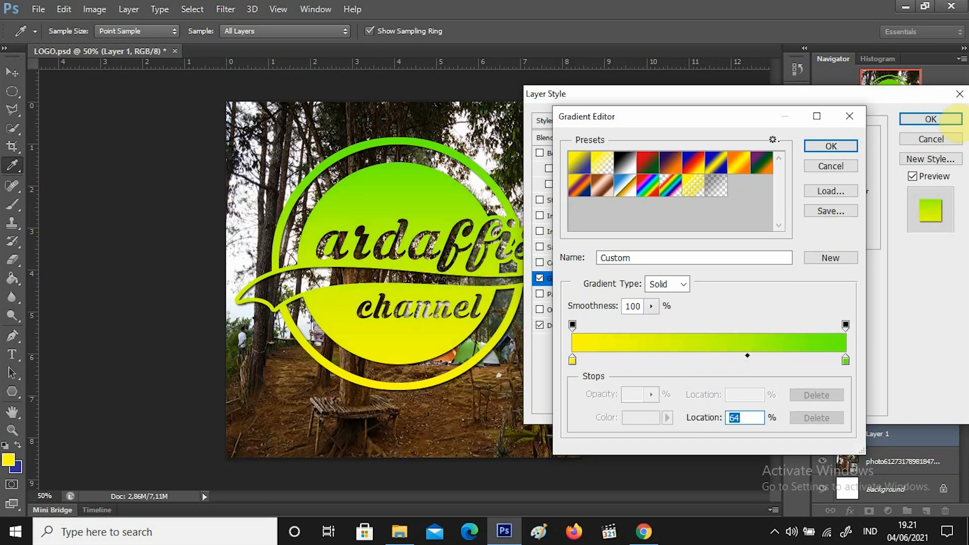
pyautogui.click(849, 148)
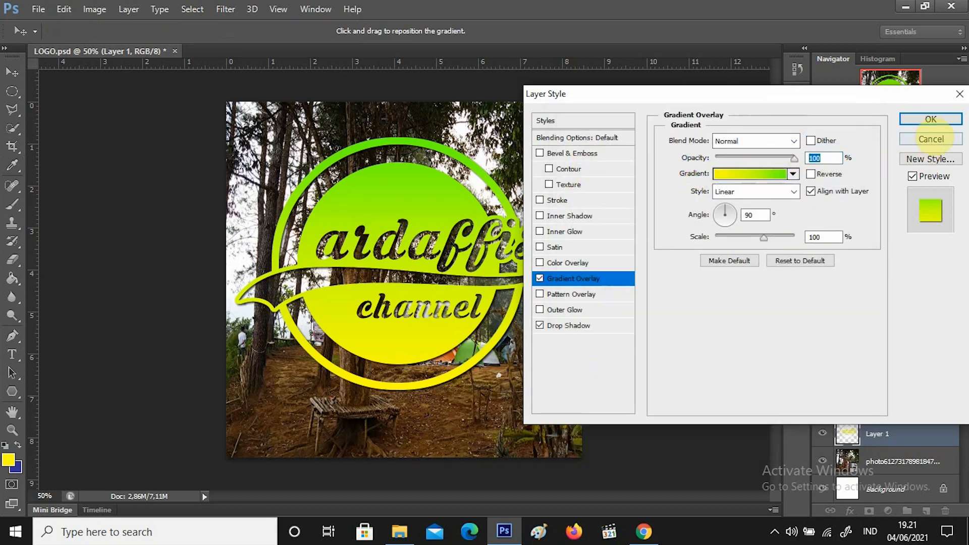